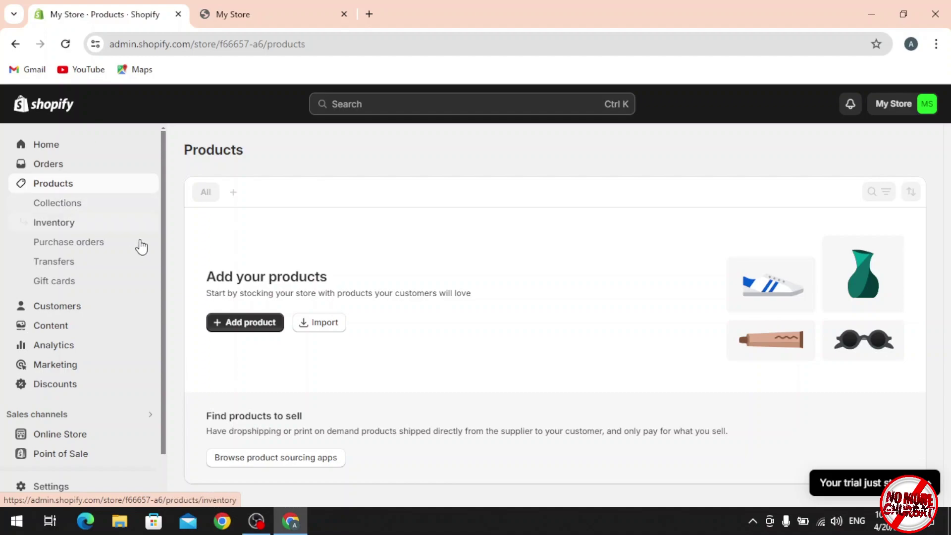
- Start adding a new product in the store and open google.com in a separate browser tab
click(232, 331)
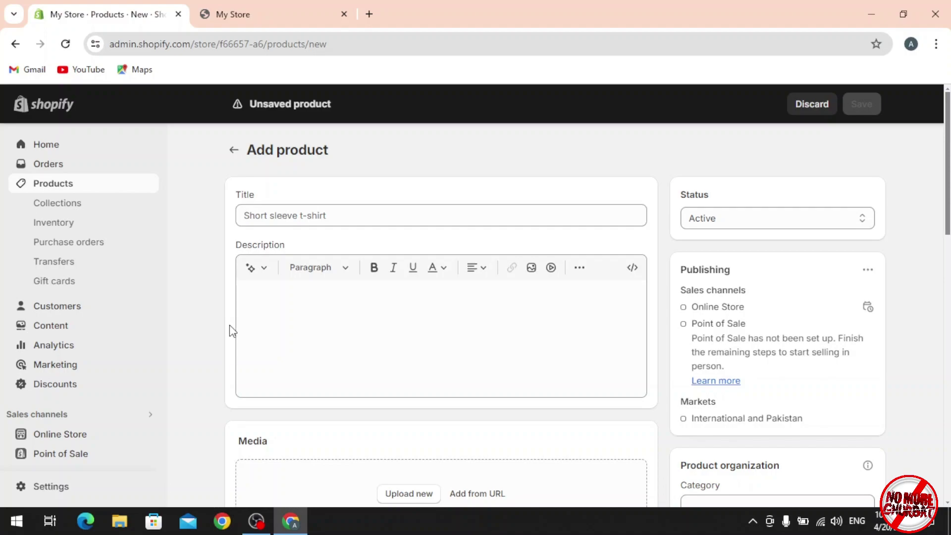
click(373, 14)
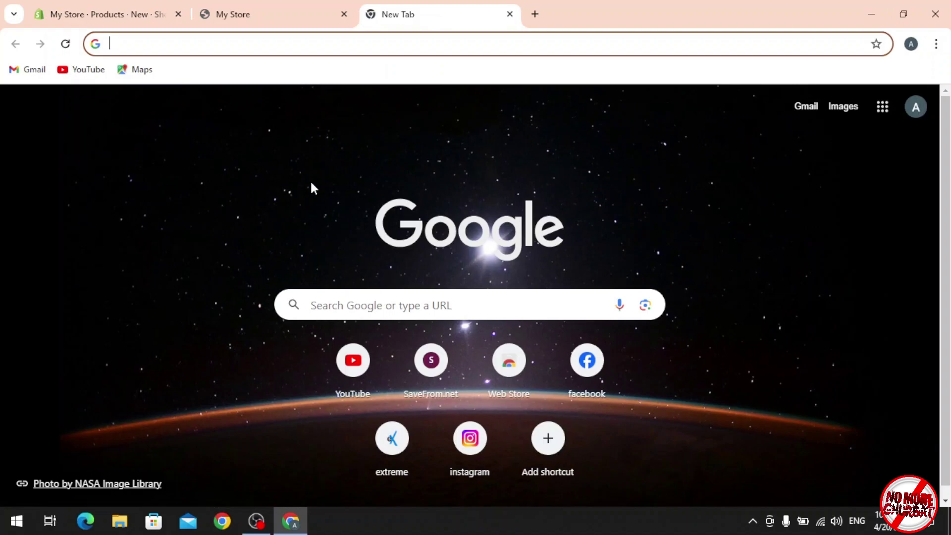
text(google.com)
key(Return)
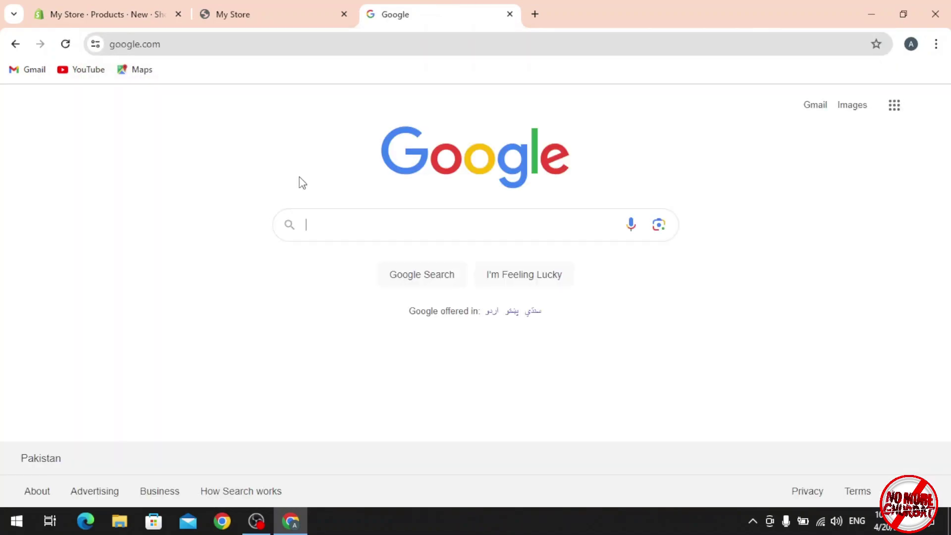
- Search Google for "white t shirt" and show the image results
text(t shi)
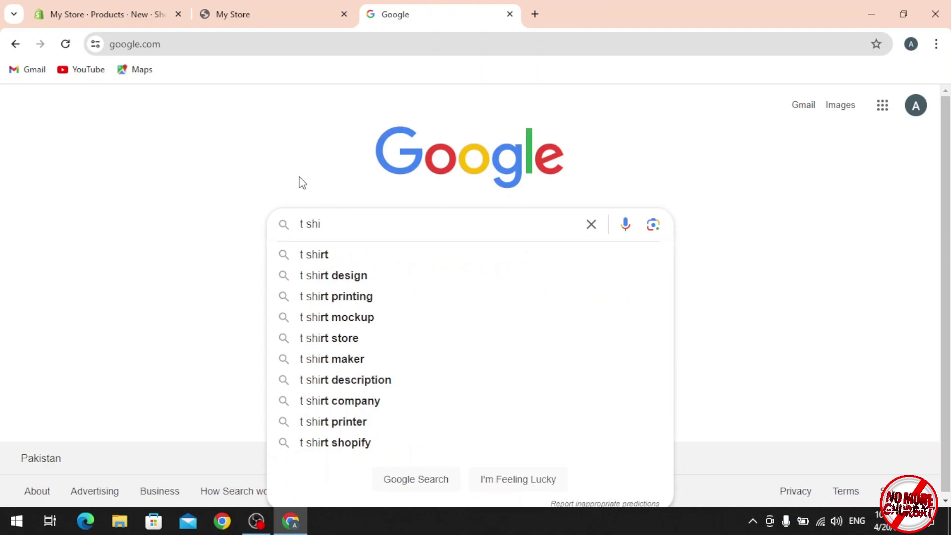
text(rt)
key(Down)
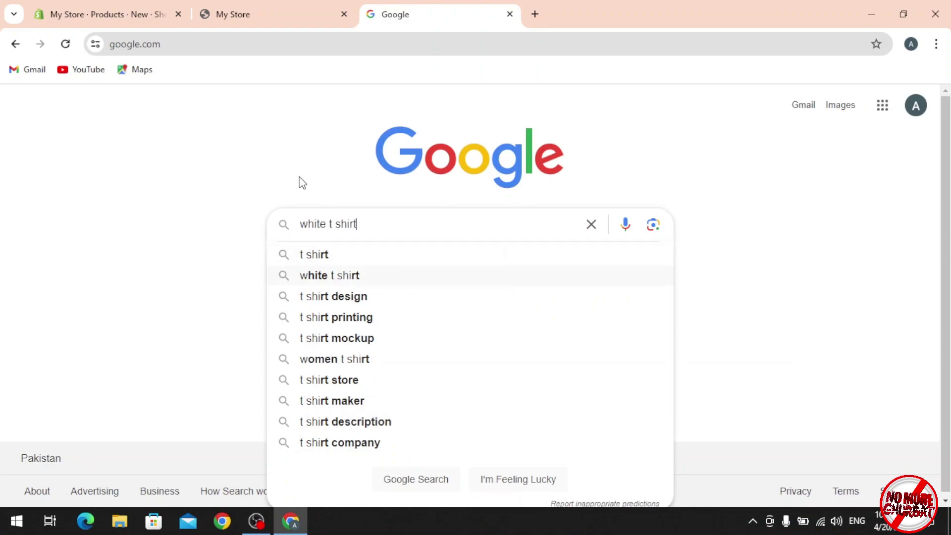
key(Return)
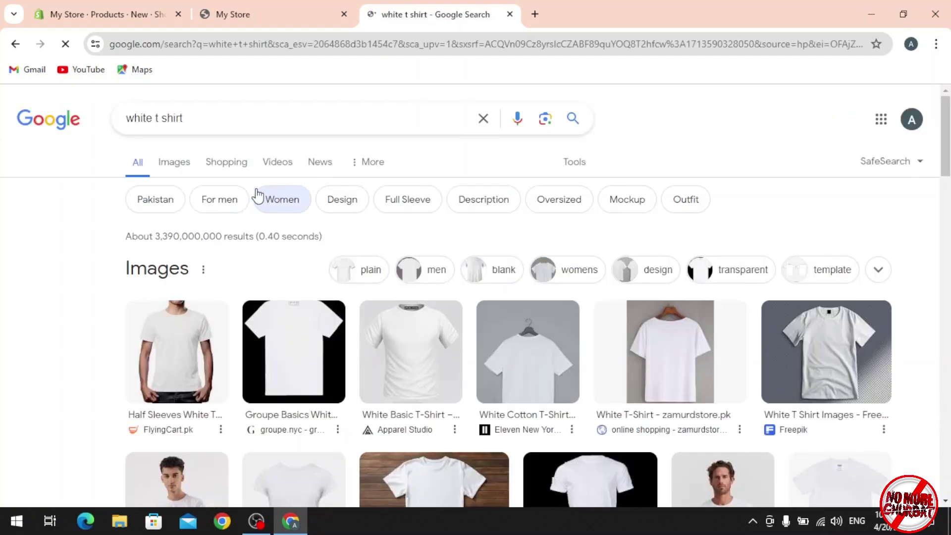
click(165, 160)
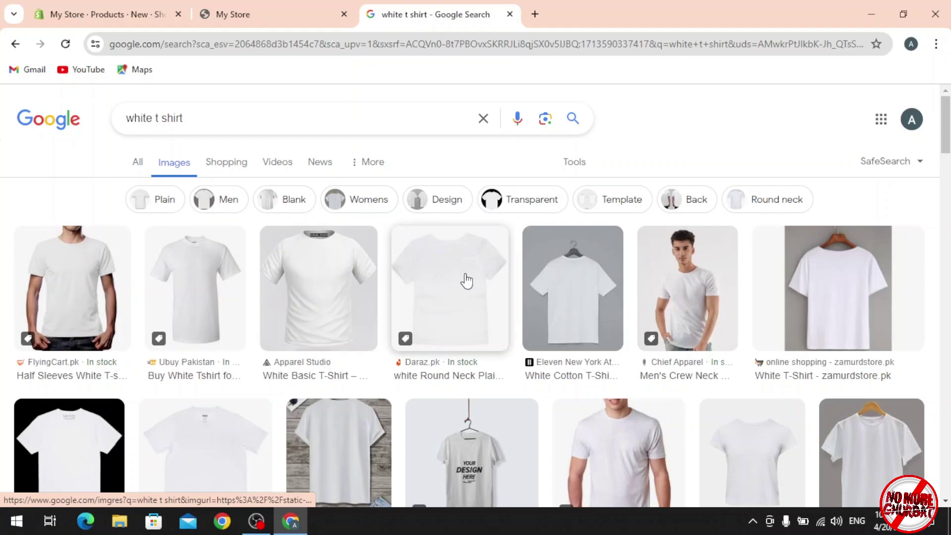
- Save the white round neck T-shirt image from Daraz.pk as a JPEG in the Downloads folder
right_click(465, 274)
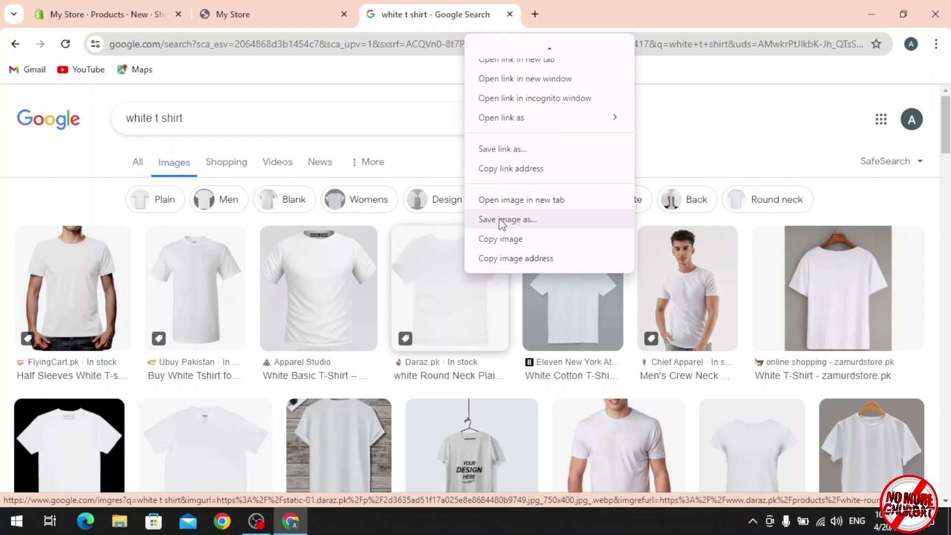
click(501, 220)
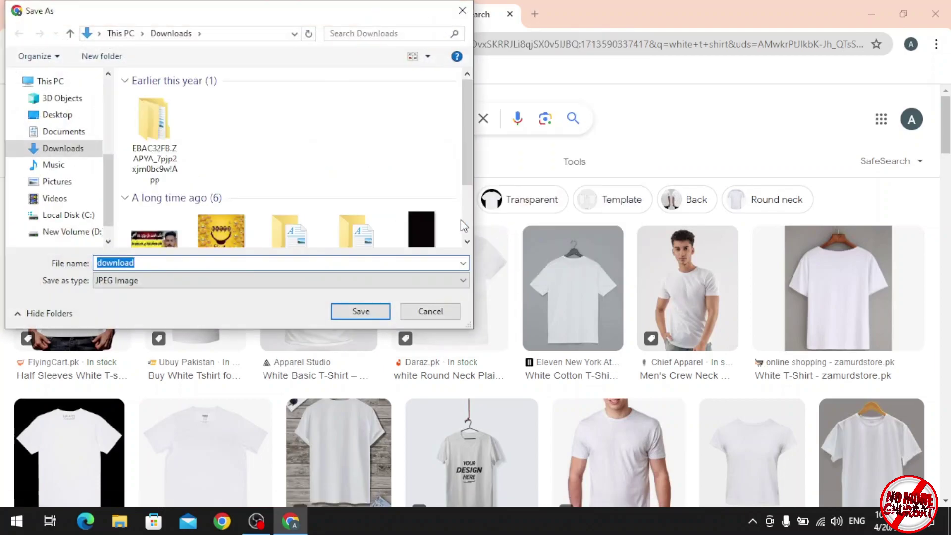
click(376, 311)
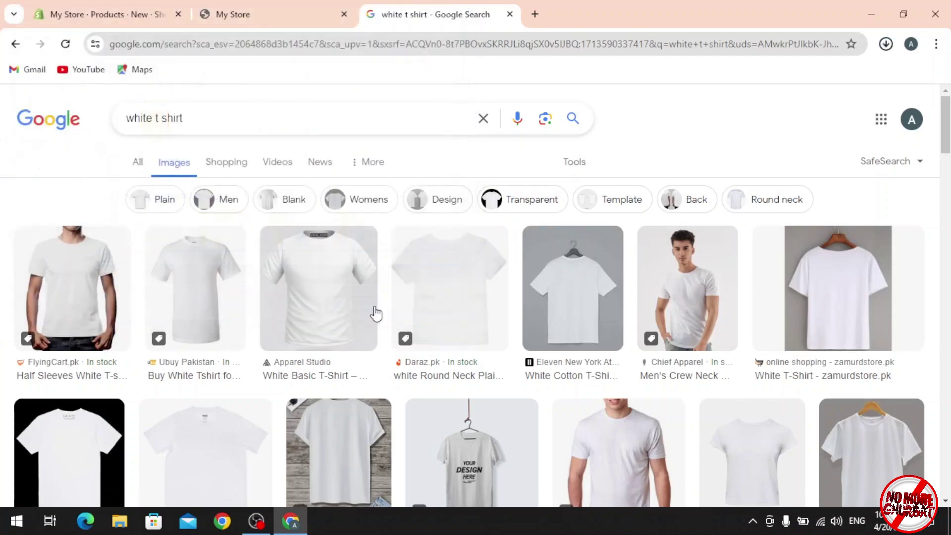
- Replace the image search with "black t shirt"
triple_click(154, 118)
text(black t)
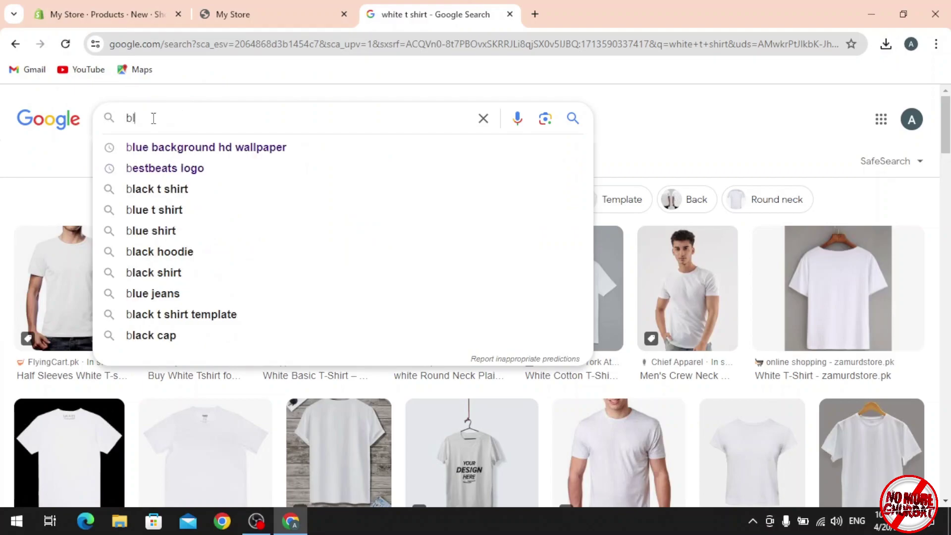
text( shirt)
key(Return)
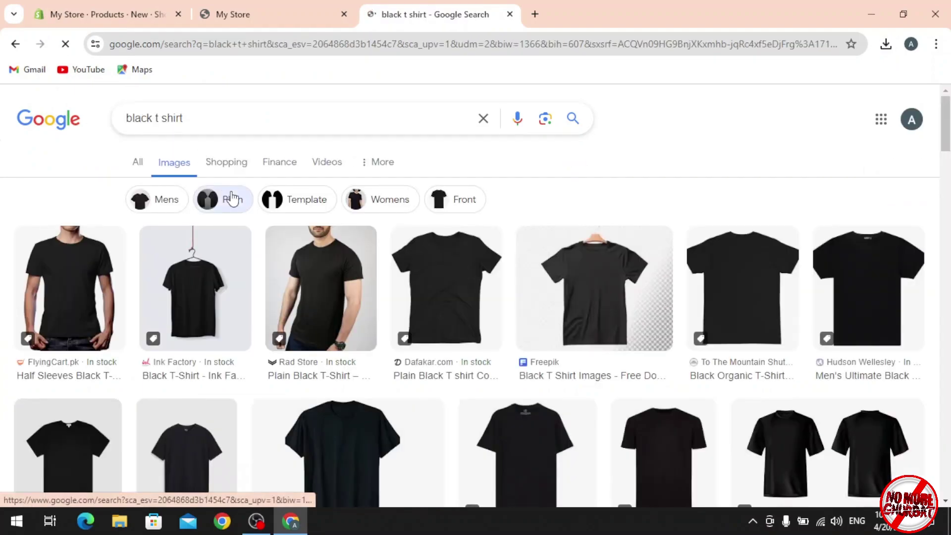
- Save the plain black T-shirt image from Dafakar.com as a JPEG in the Downloads folder
right_click(408, 283)
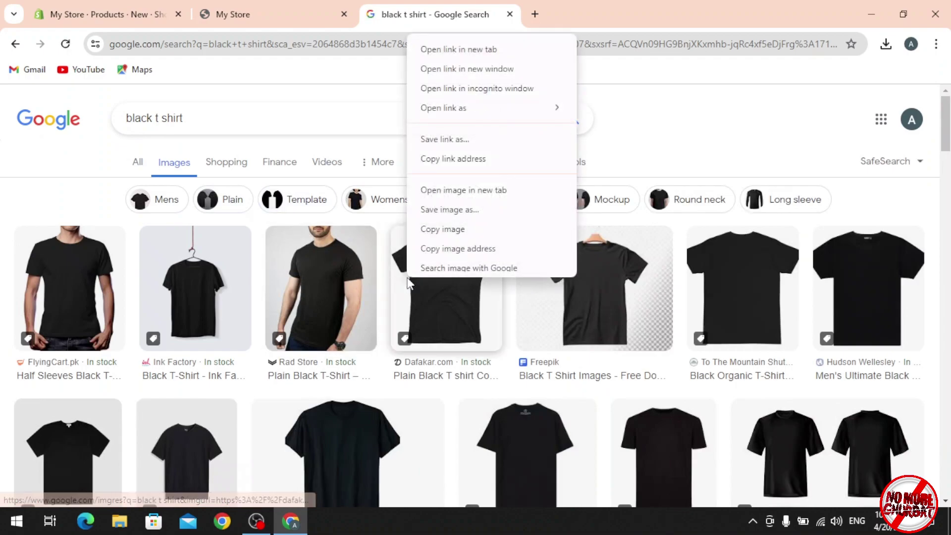
click(449, 234)
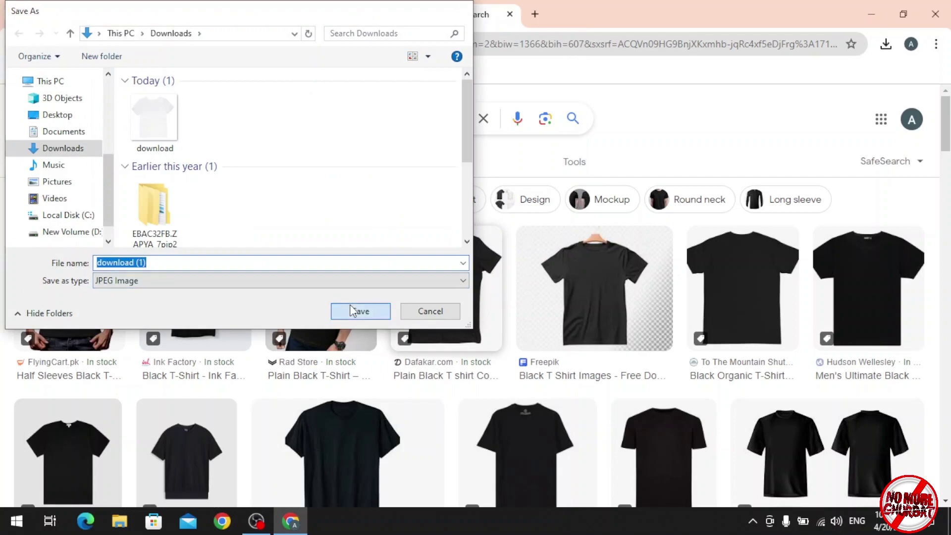
click(352, 310)
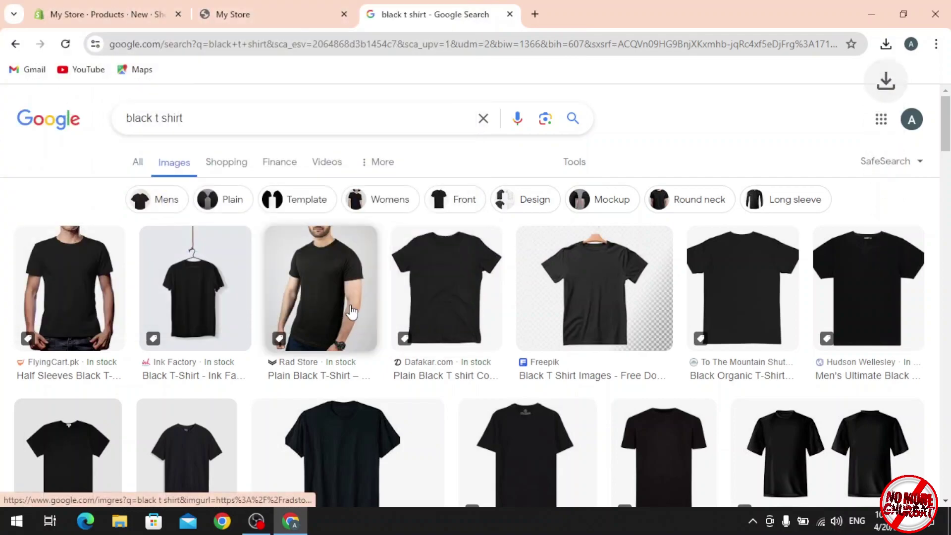
- Change the colour in the image search so that it looks for "red t shirt"
click(150, 117)
key(BackSpace)
key(BackSpace)
key(BackSpace)
key(BackSpace)
key(BackSpace)
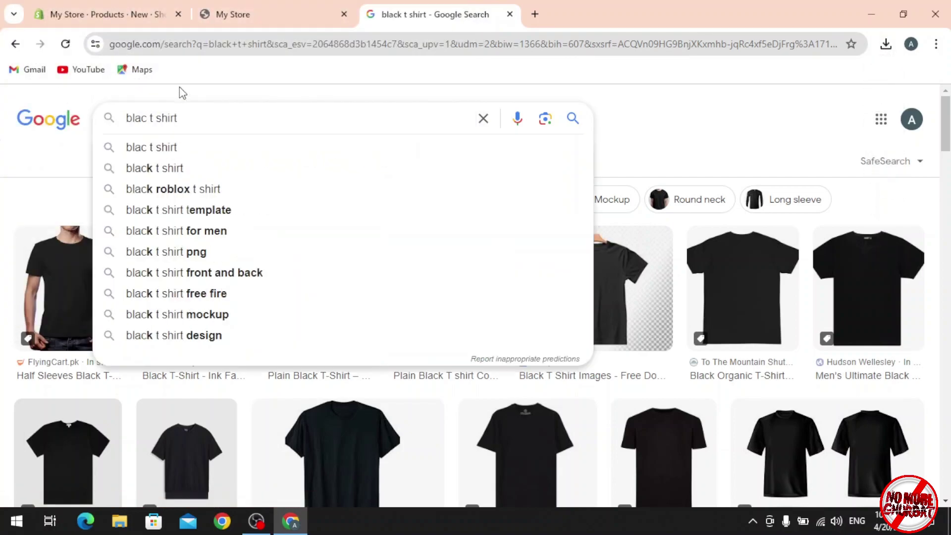
text(red)
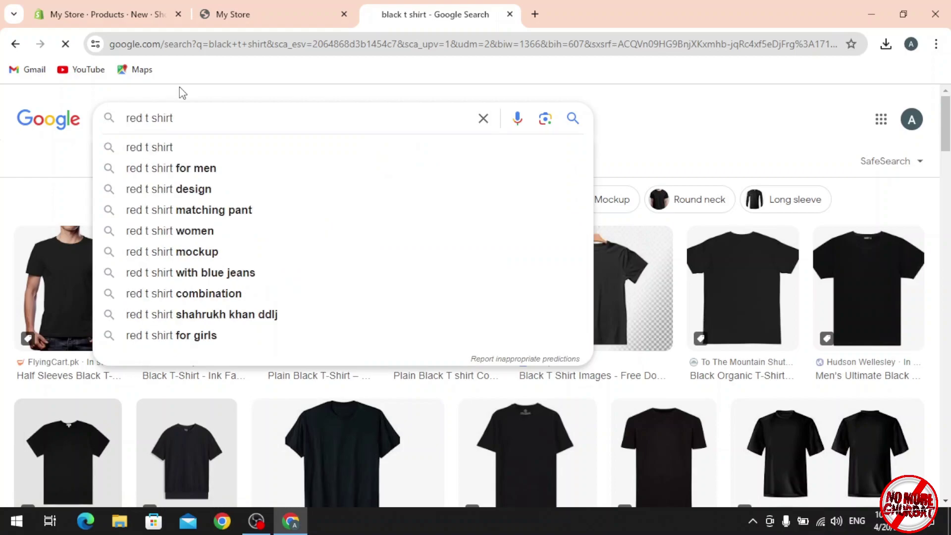
key(Return)
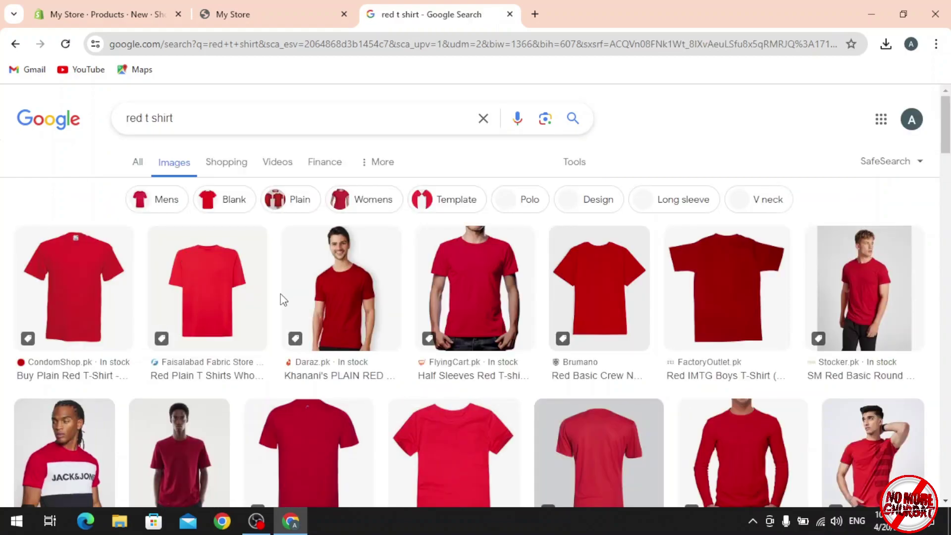
- Save the red basic crew neck T-shirt image from Brumano as a JPEG in the Downloads folder
right_click(609, 278)
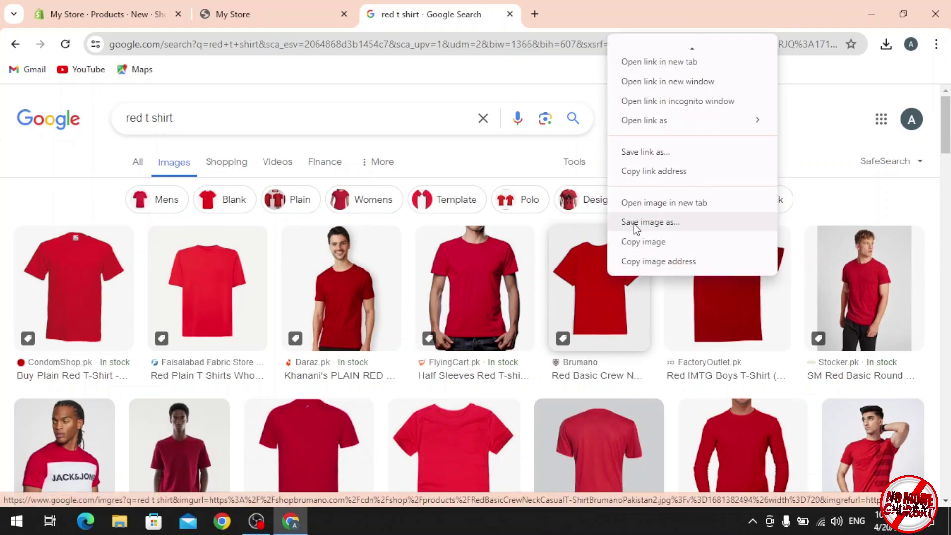
click(634, 224)
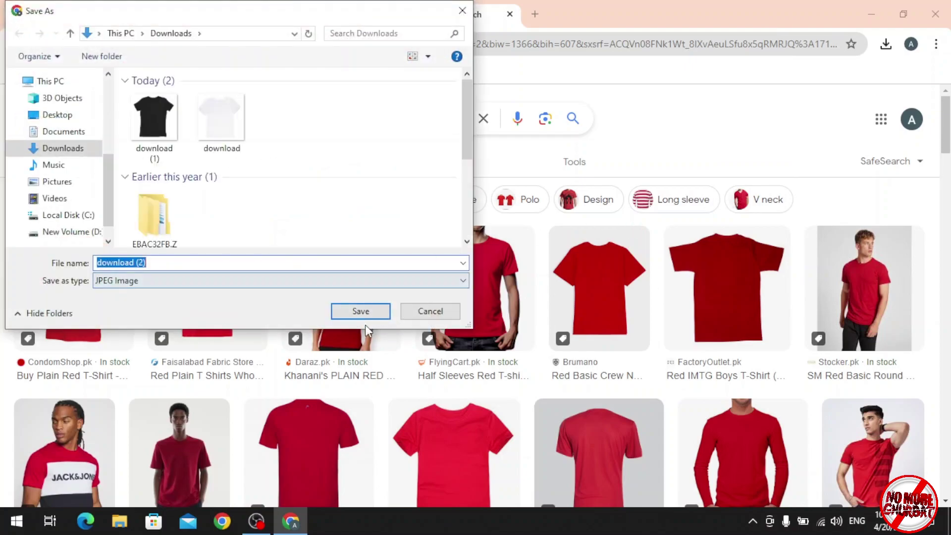
click(365, 316)
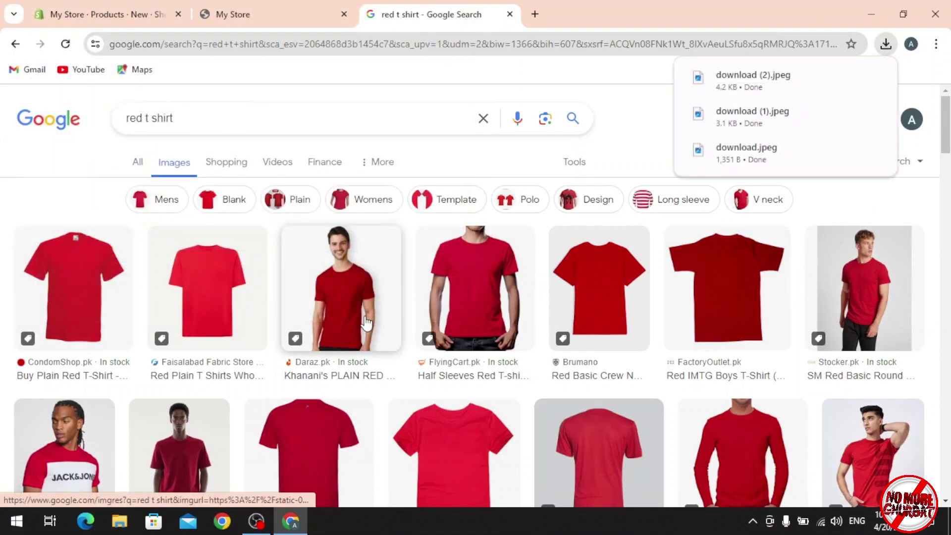
- Change the image search to "bluet shirt" and narrow the results to plain shirts
click(142, 118)
key(BackSpace)
key(BackSpace)
key(BackSpace)
key(BackSpace)
text(blue)
key(Return)
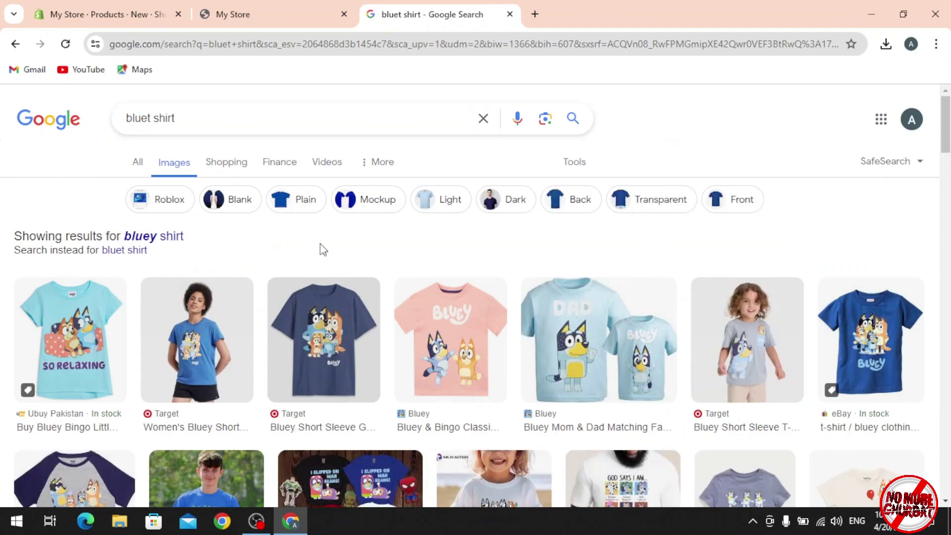
click(305, 206)
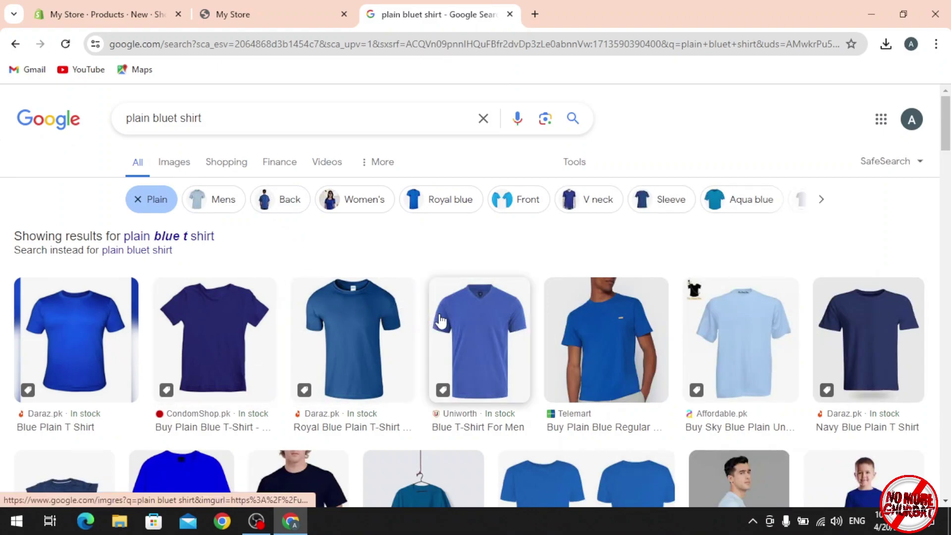
- Save the Royal Blue Plain T-Shirt image from Daraz.pk to the computer
right_click(365, 318)
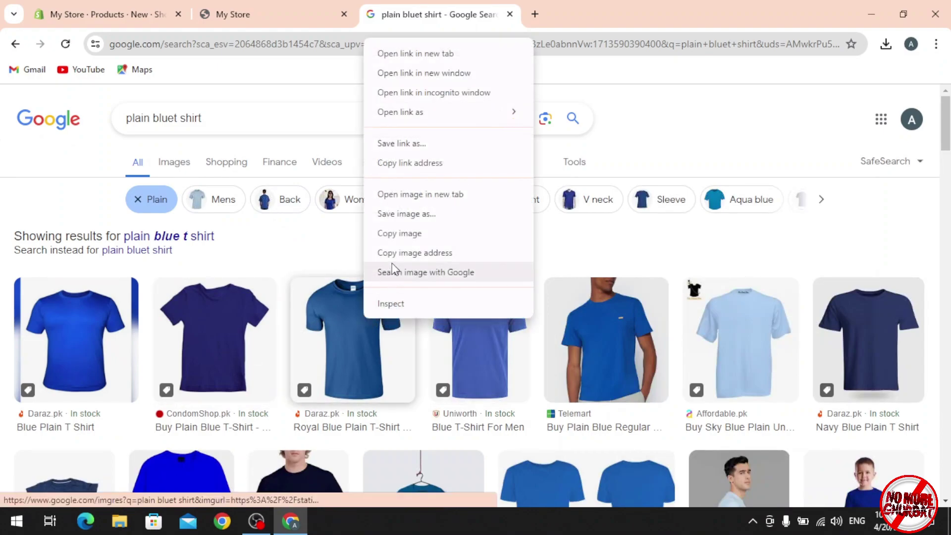
click(399, 214)
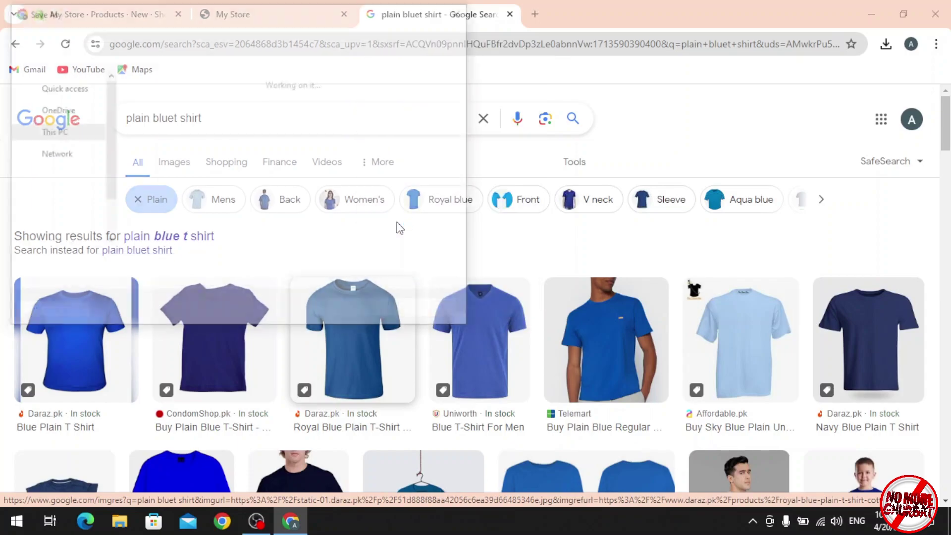
click(384, 317)
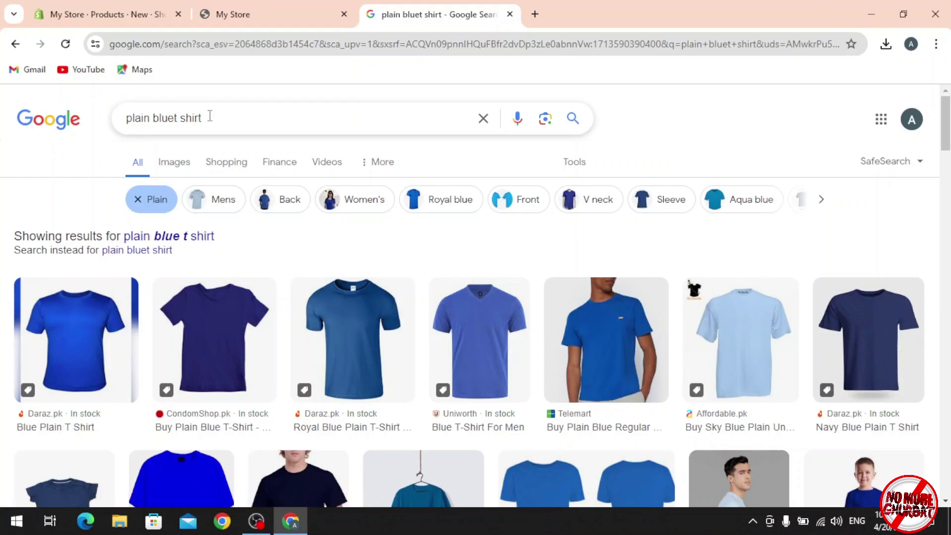
- Search Google for "man t shirt" and switch from image results to all results
key(alt+Left)
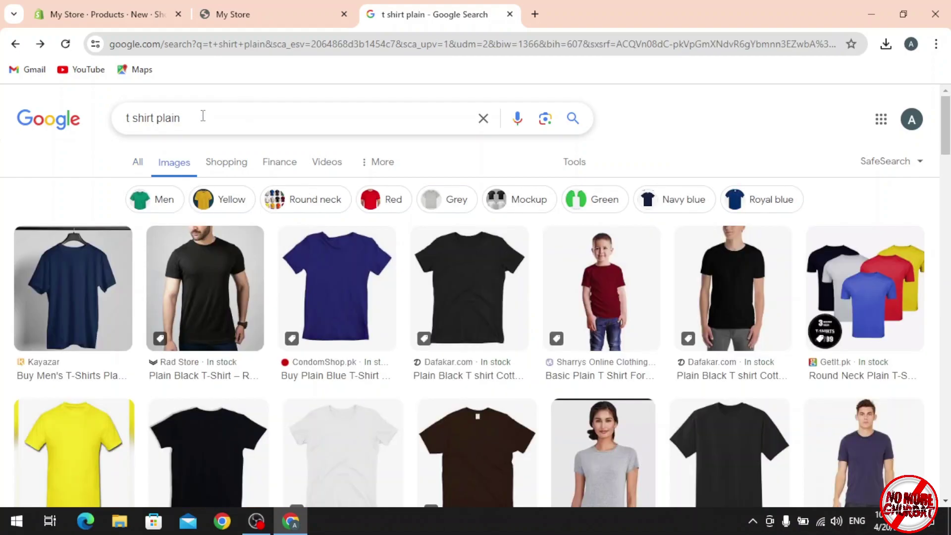
triple_click(203, 116)
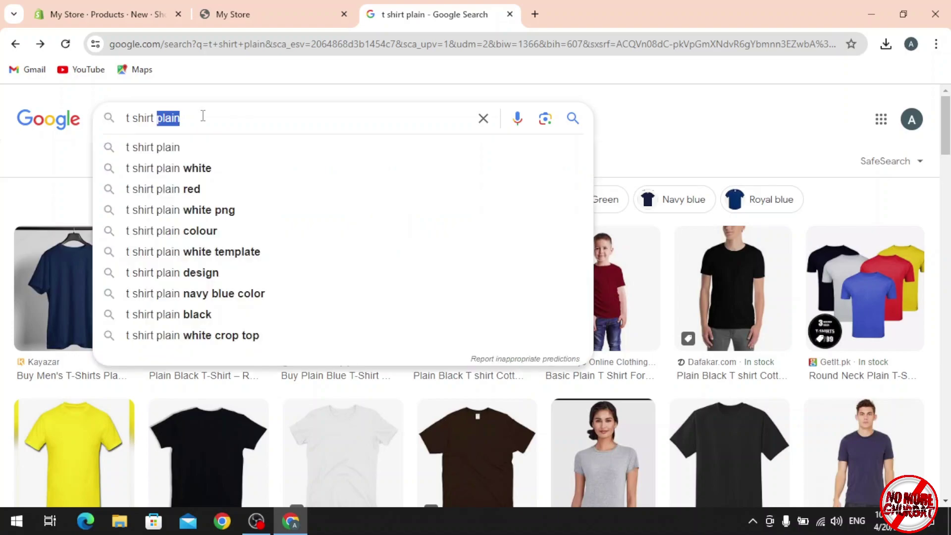
text(man t shirt)
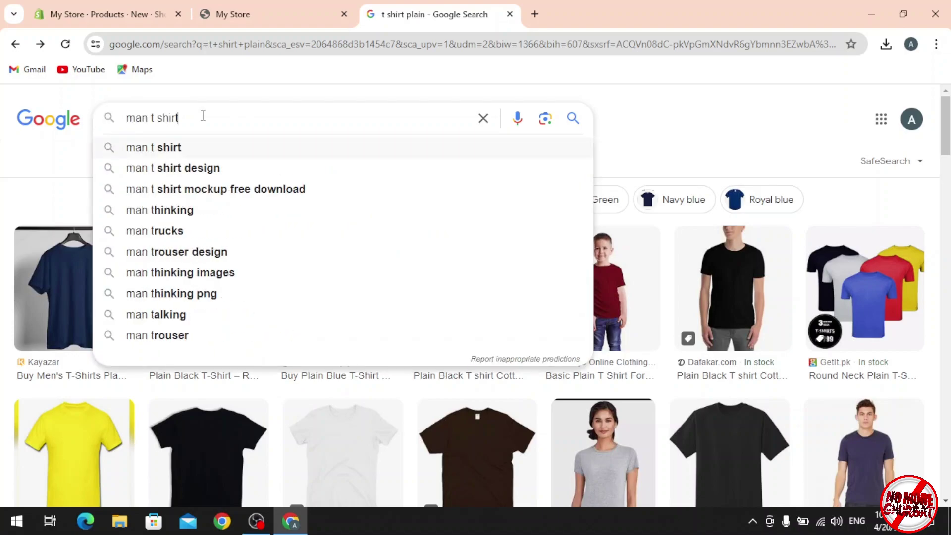
key(Return)
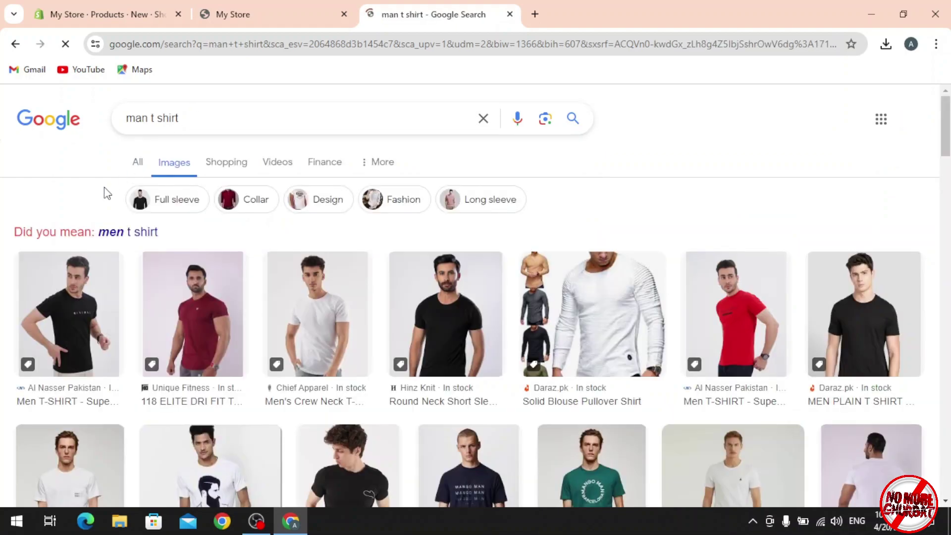
click(141, 166)
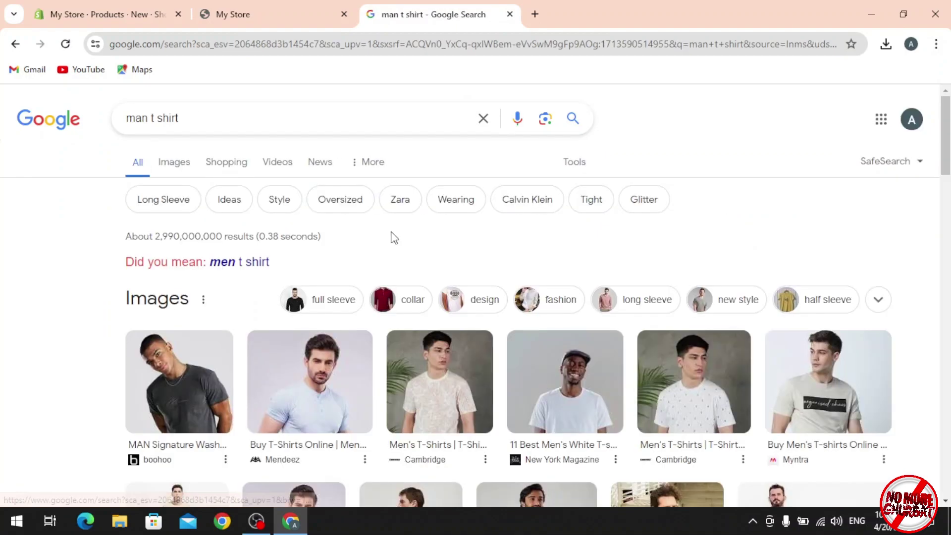
- Select the Monark Clothing result title "T-Shirts for Men | Black & White Shirt Designs" and return to the unsaved Shopify product
scroll(392, 238, down, 2)
scroll(392, 238, down, 6)
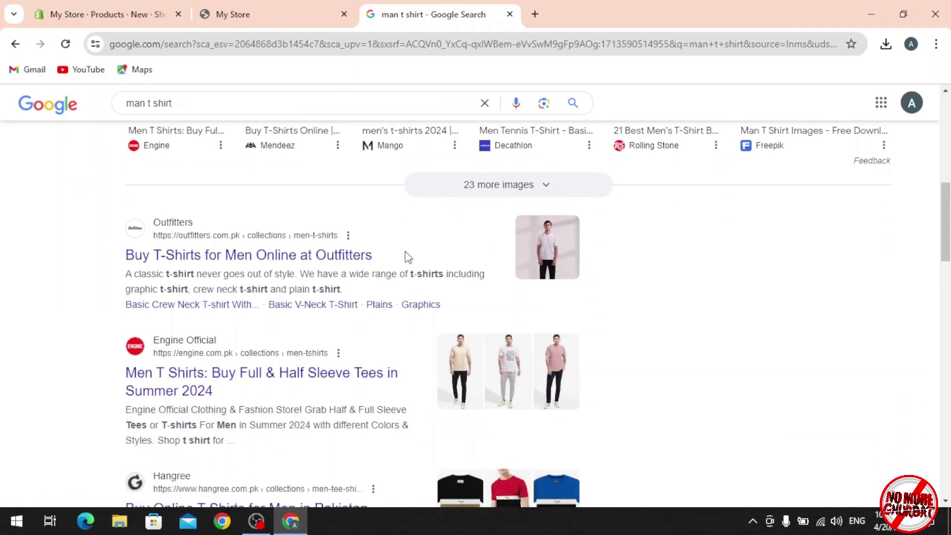
scroll(408, 257, down, 6)
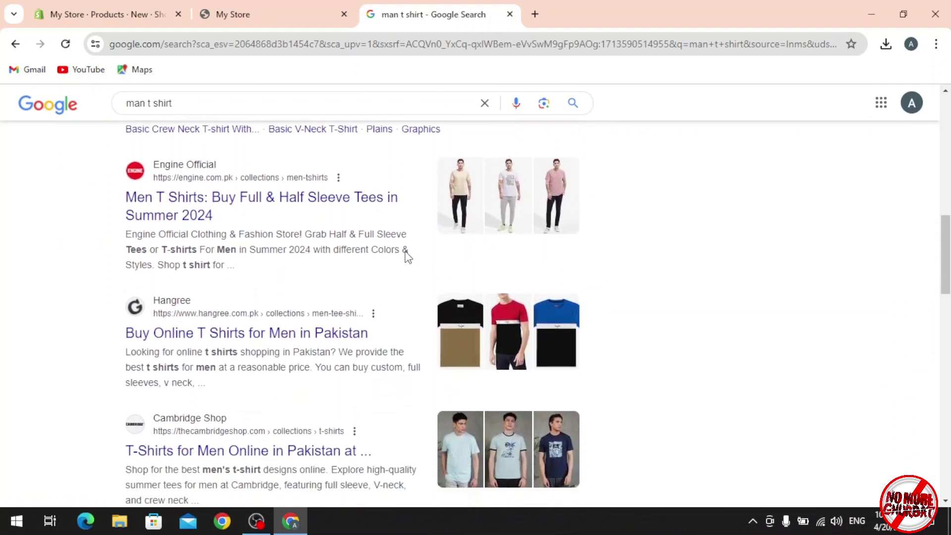
scroll(408, 257, down, 5)
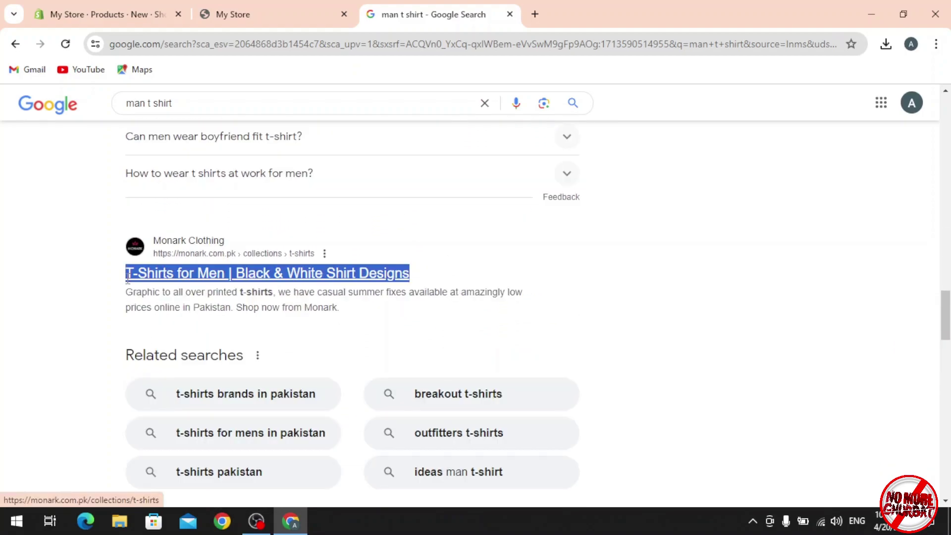
click(188, 11)
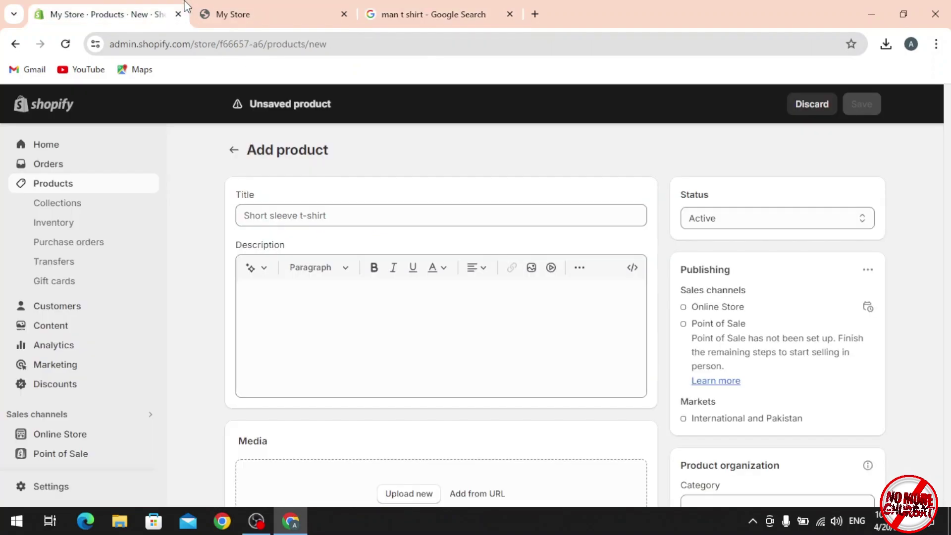
- Title the product "T-Shirts for Men | Black & White Shirt Designs" and place the cursor in its empty description
click(355, 215)
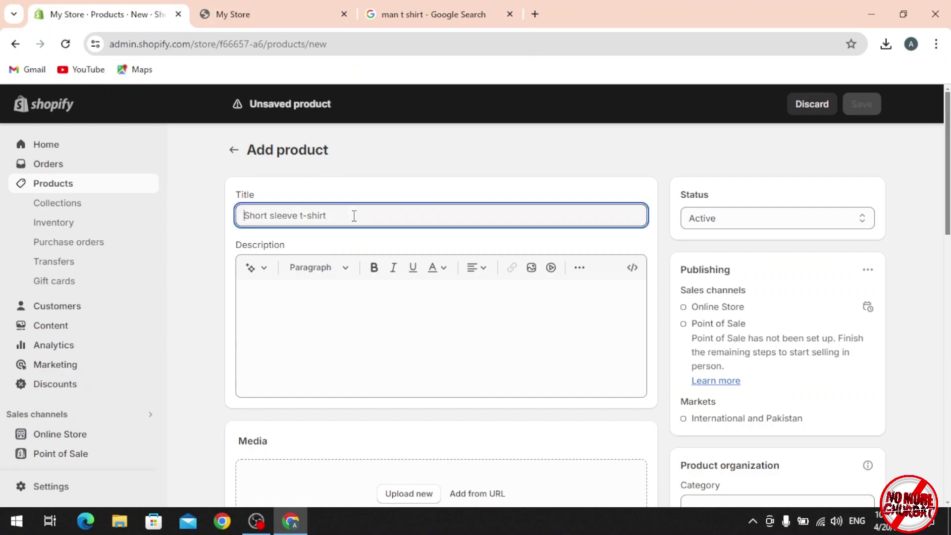
text(T-Shirts for Men | Black & White Shirt Designs)
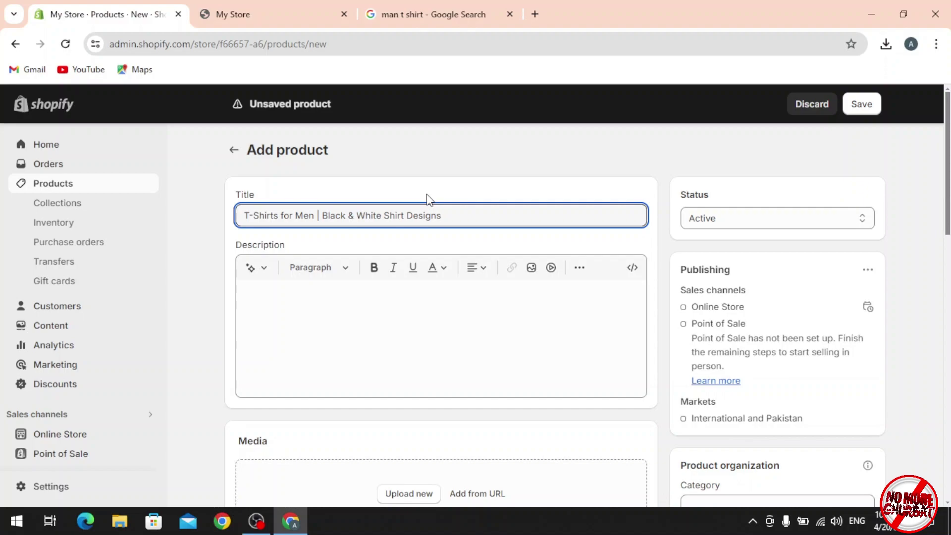
click(397, 289)
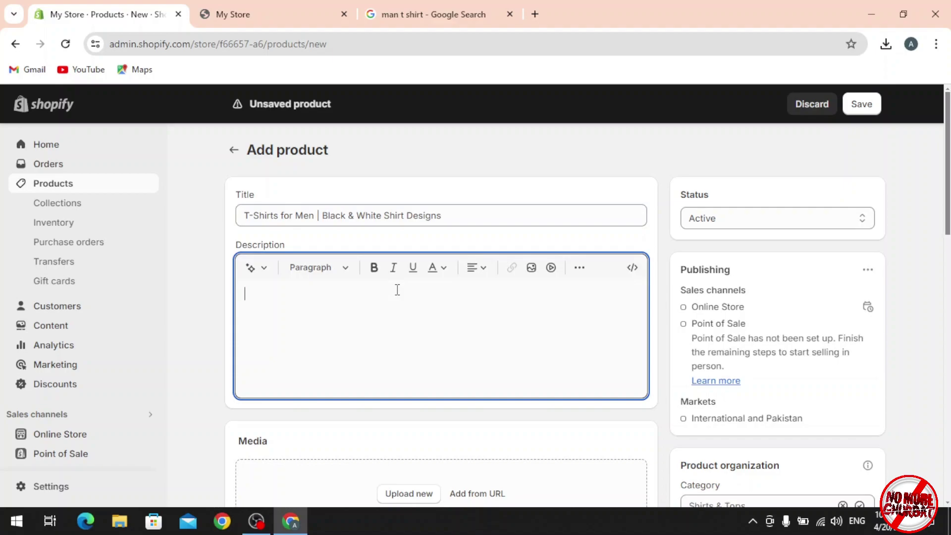
- Open google.com in a new browser tab, search for "chatgpt" and open the ChatGPT site
click(536, 14)
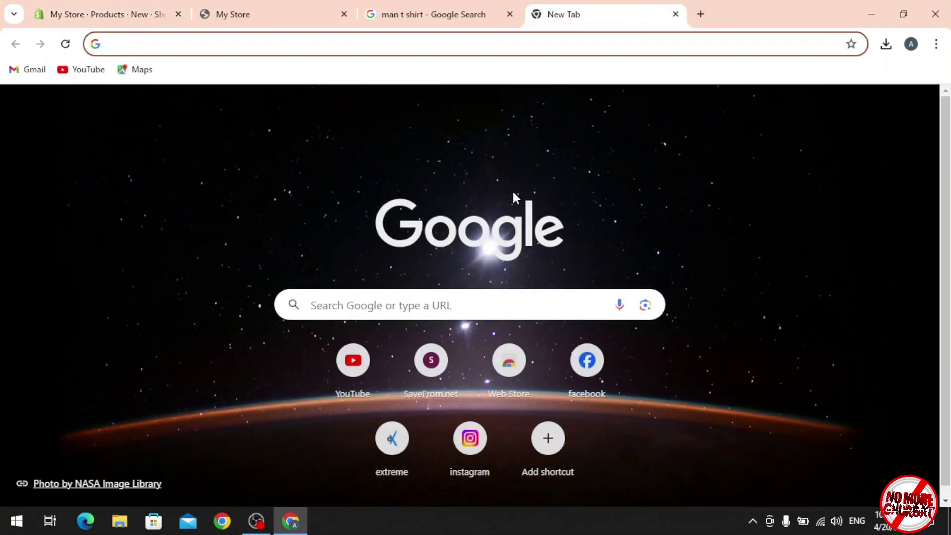
text(google.com)
key(Return)
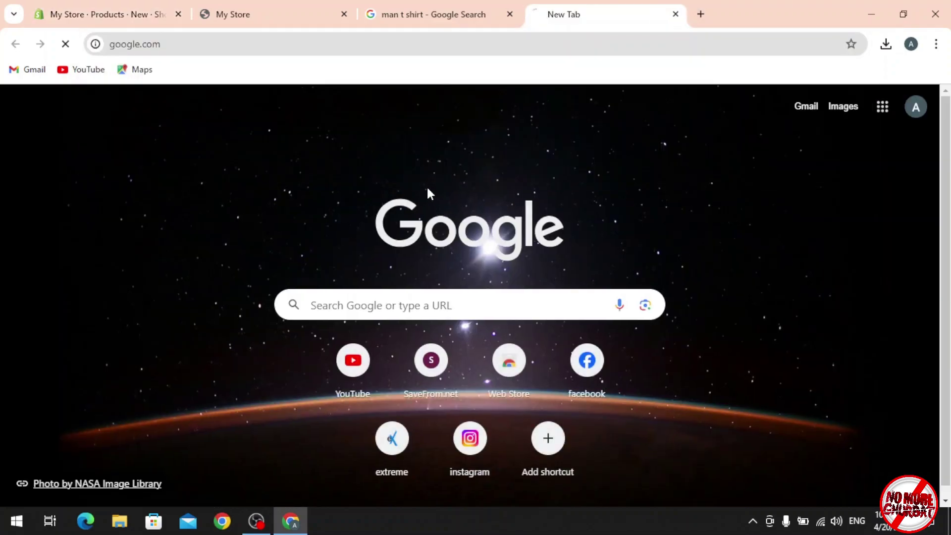
text(chatg)
key(Down)
key(Down)
key(Return)
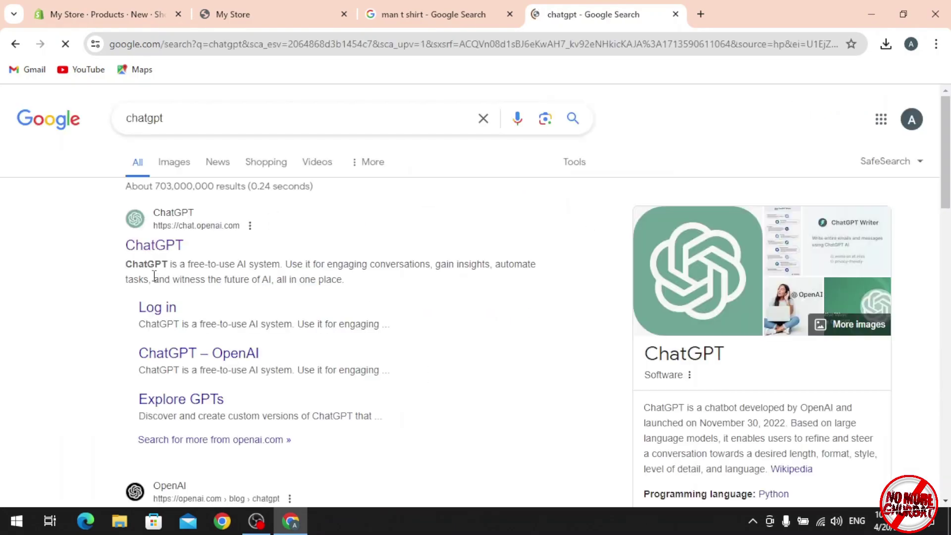
click(144, 250)
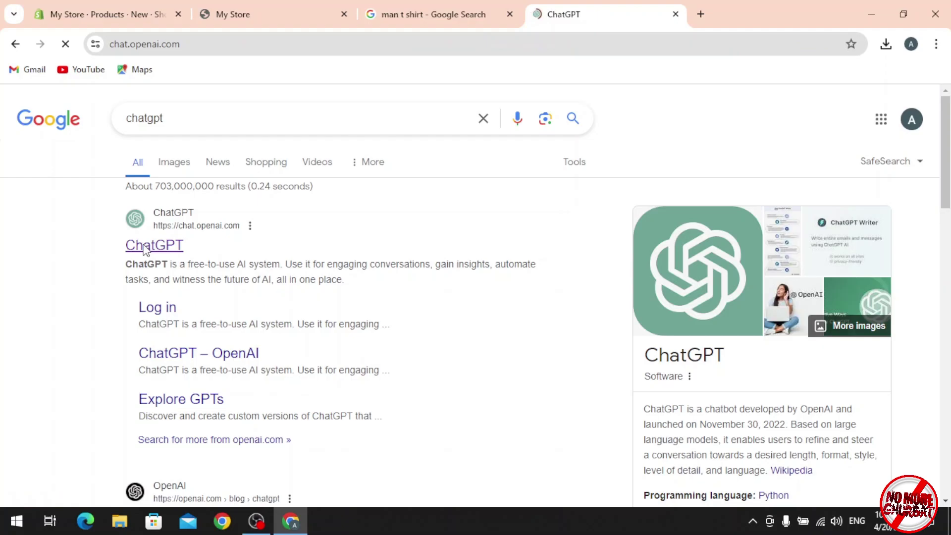
- Send ChatGPT the prompt "write me professional discription about , T shirt"
text(w)
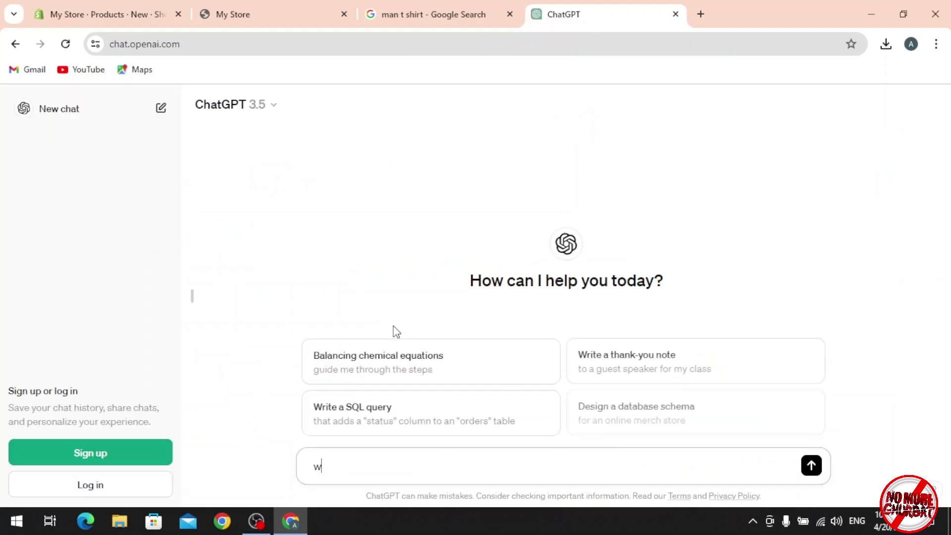
text(rite me professinoa)
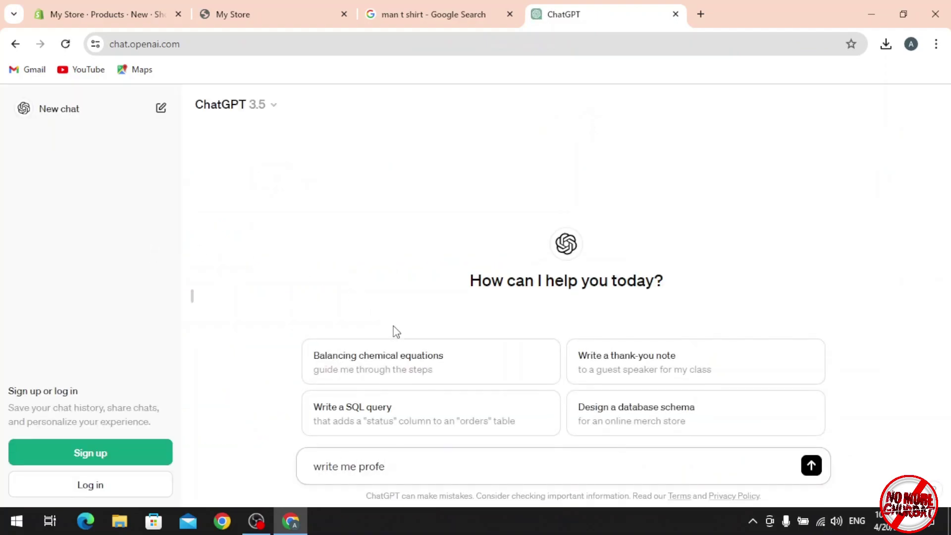
key(BackSpace)
key(BackSpace)
key(BackSpace)
key(BackSpace)
text(ional discription about)
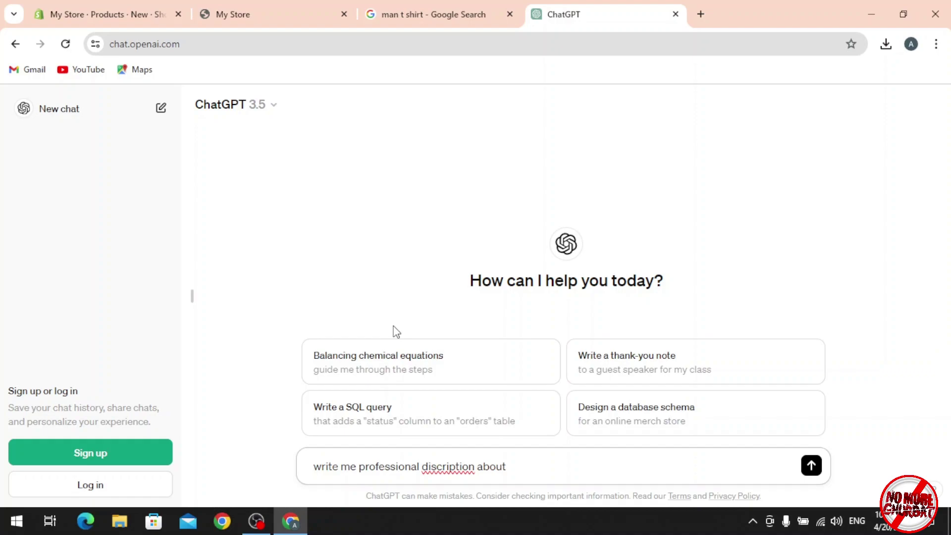
text( , T shirt)
key(Return)
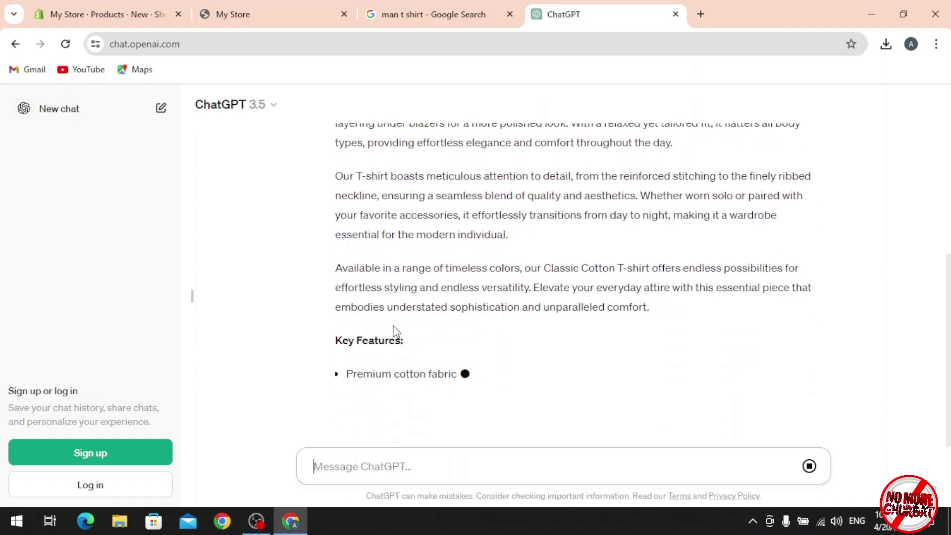
- Read through the generated T-shirt product description and return to the unsaved Shopify product
scroll(659, 235, up, 4)
scroll(659, 235, down, 2)
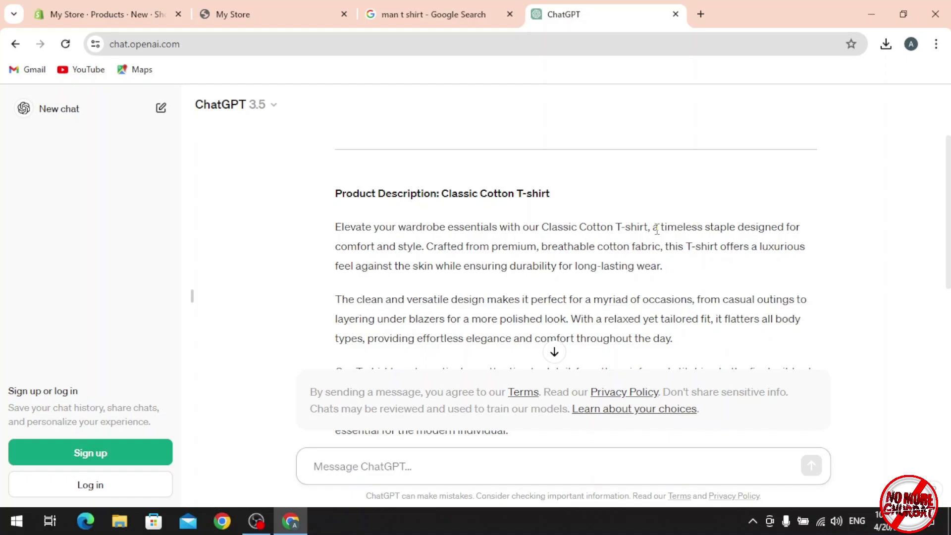
click(137, 7)
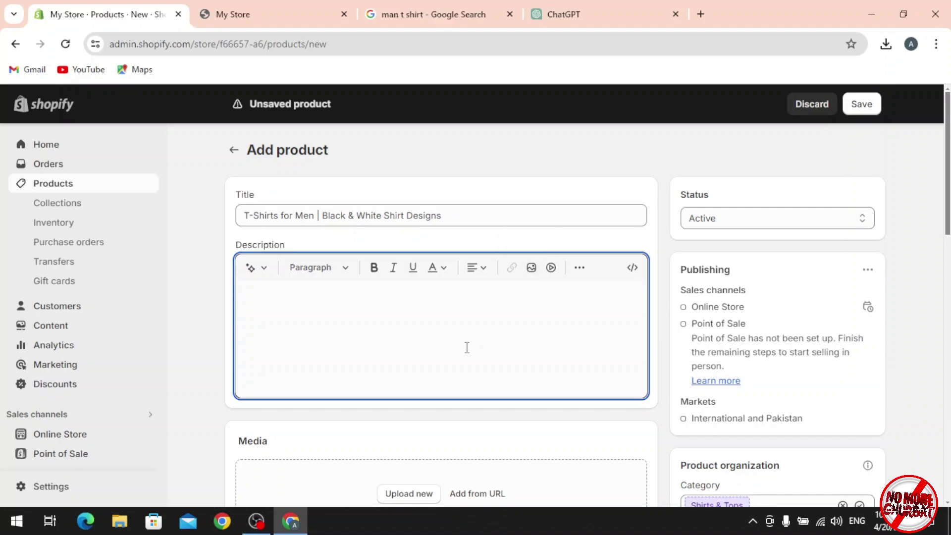
- Upload the white, black, red and blue T-shirt images (download, download (1), (2) and (3)) from Downloads as product media
scroll(466, 348, down, 4)
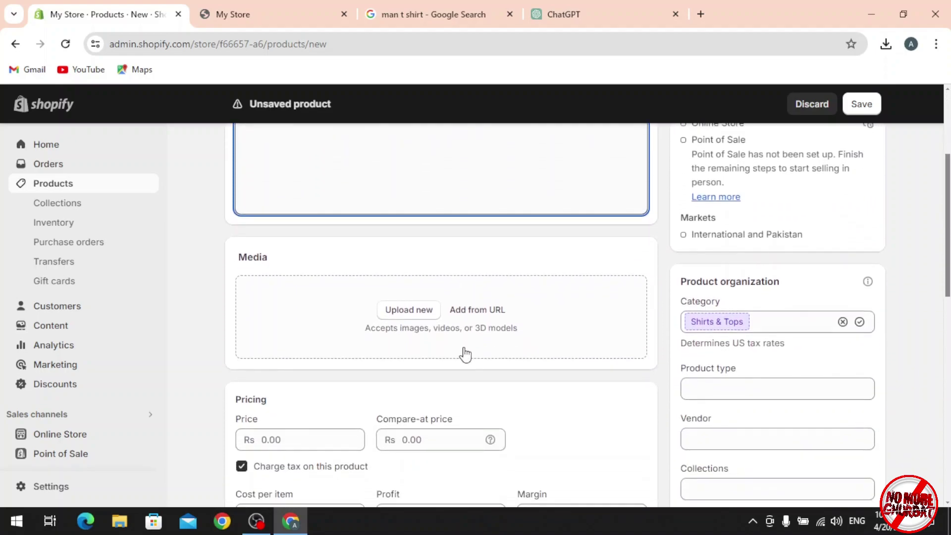
click(413, 316)
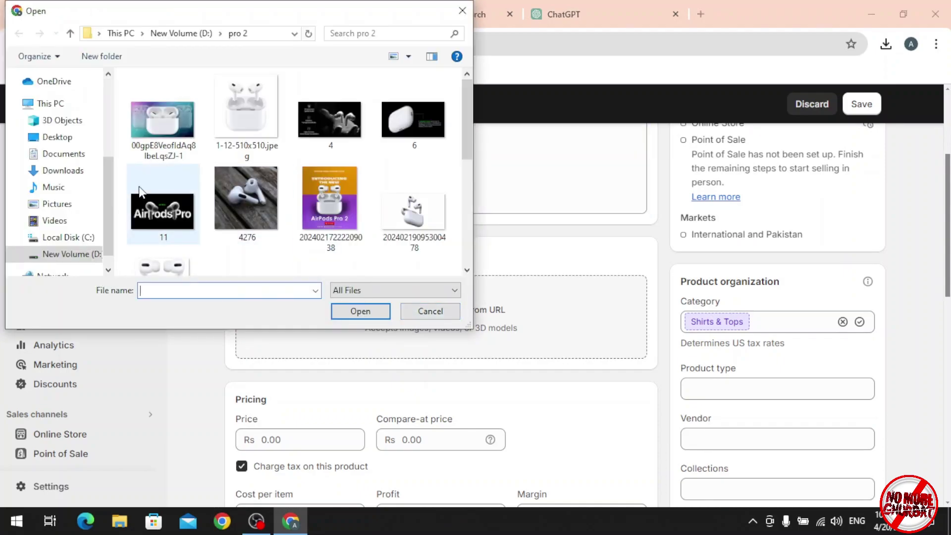
click(84, 170)
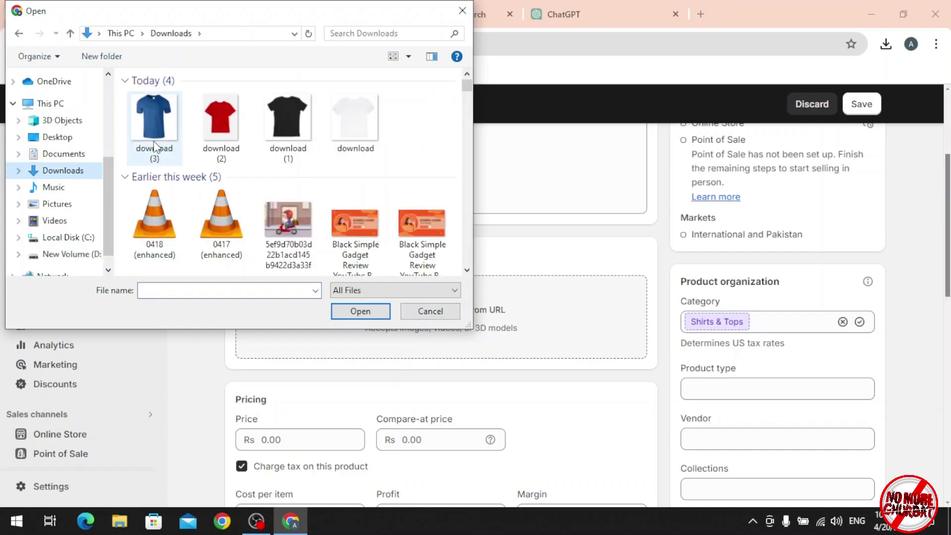
click(343, 125)
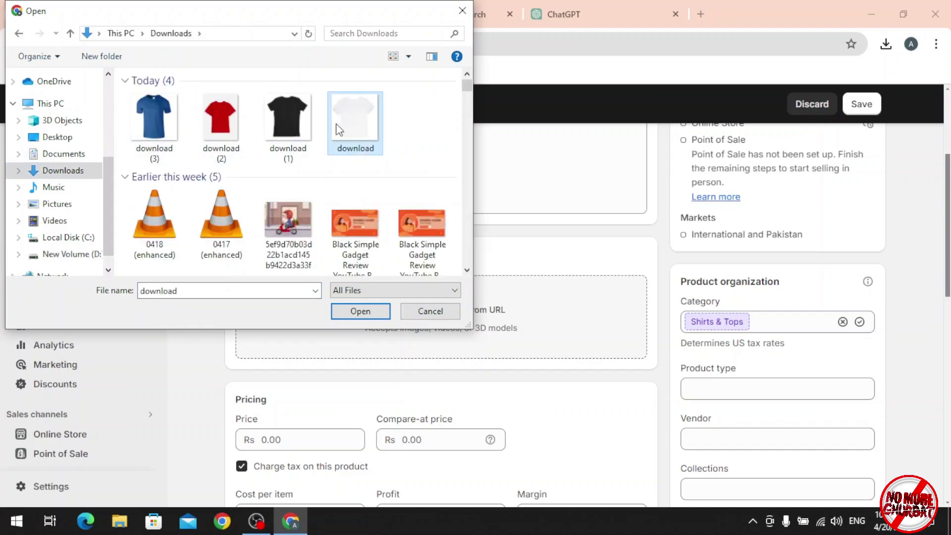
ctrl+click(297, 128)
ctrl+click(223, 119)
ctrl+click(165, 125)
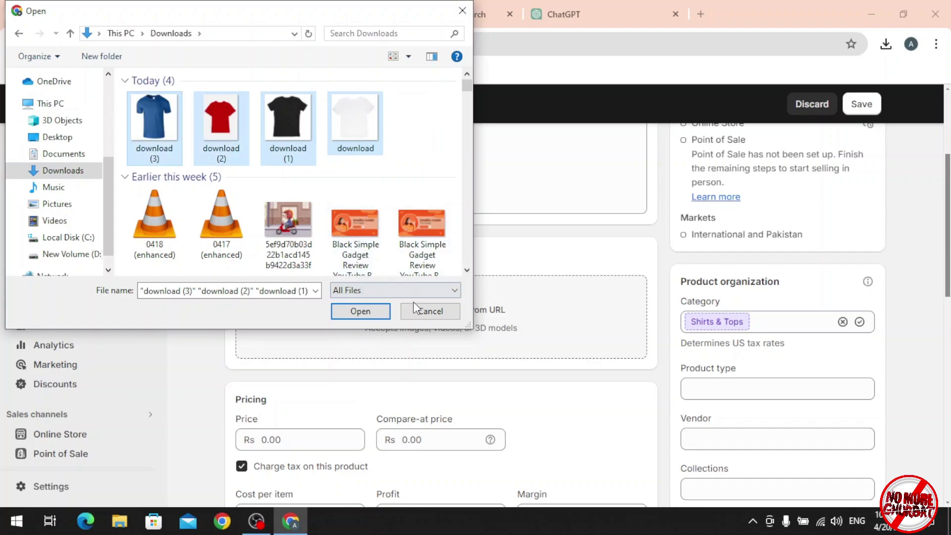
click(360, 311)
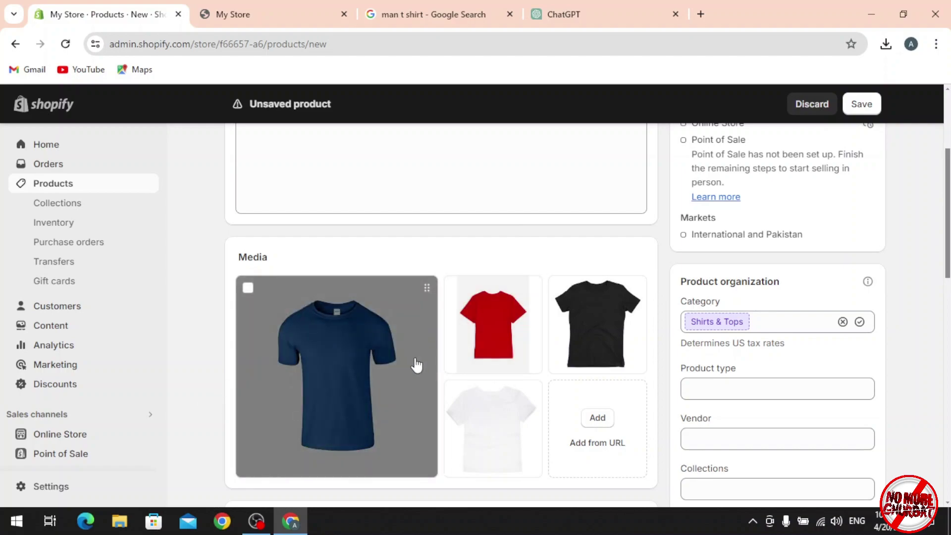
- Set the price to Rs 1500 and the compare-at price to Rs 2000, with no tax charged on the product
scroll(489, 257, down, 4)
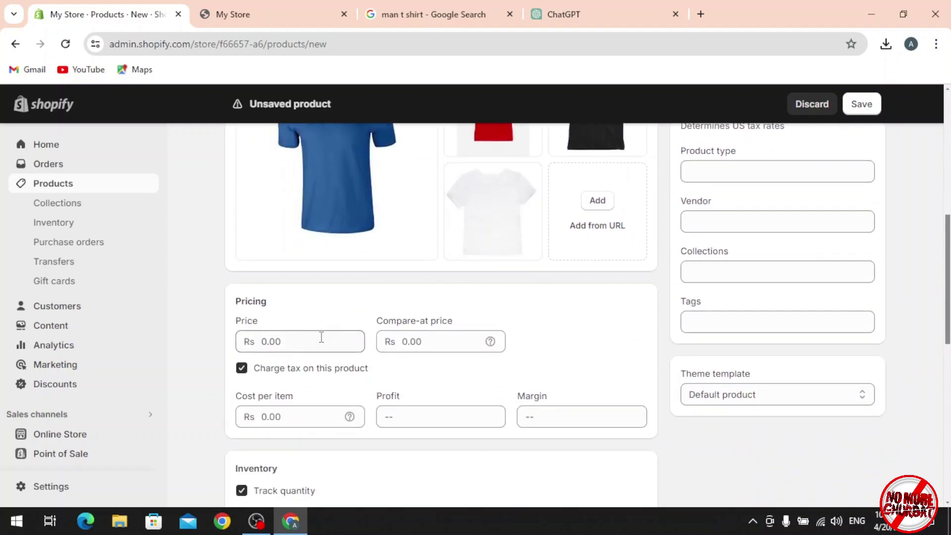
click(315, 343)
text(1500)
click(413, 337)
text(2000)
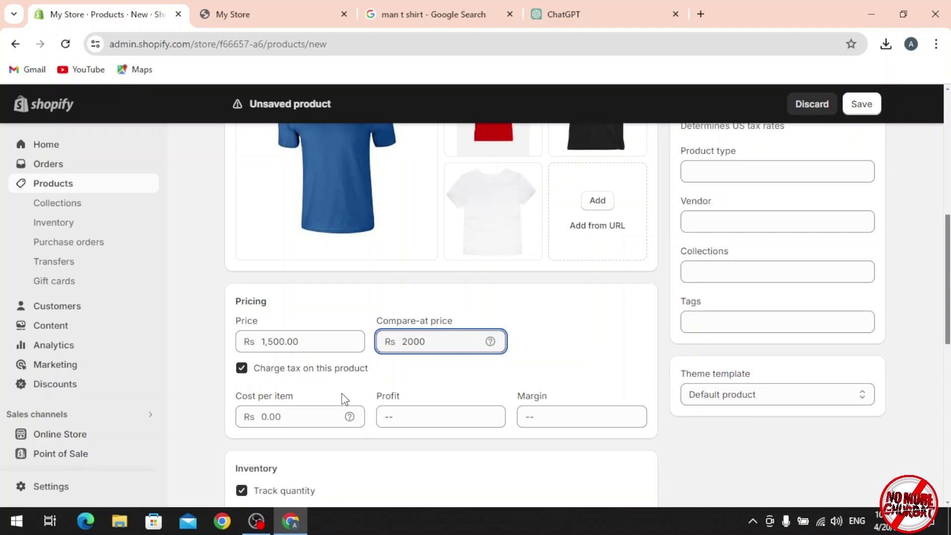
click(247, 380)
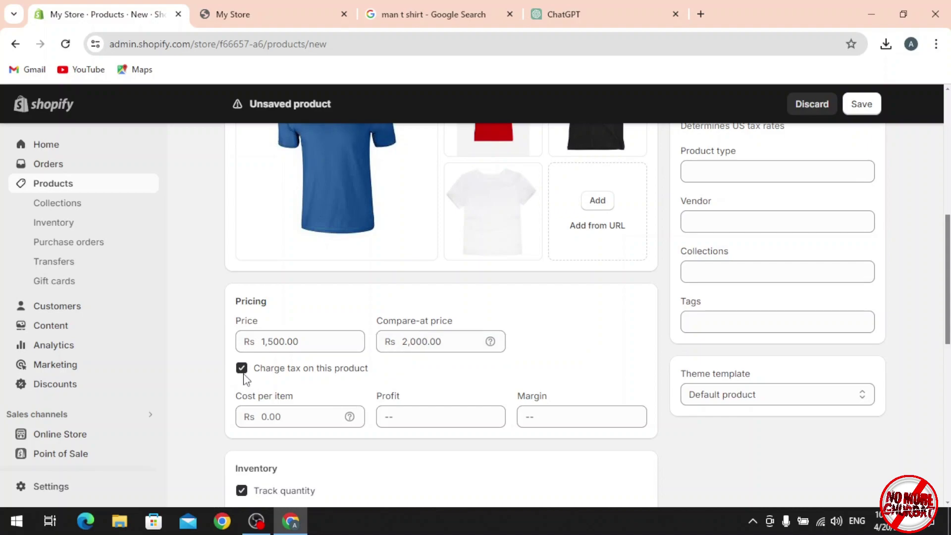
click(246, 380)
- Set the cost per item to Rs 600 and turn off quantity tracking
click(300, 416)
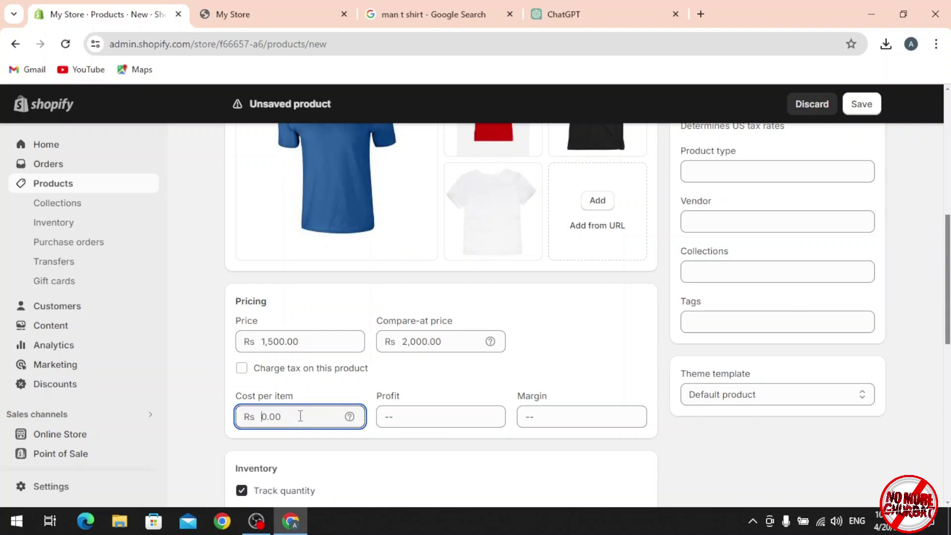
text(600)
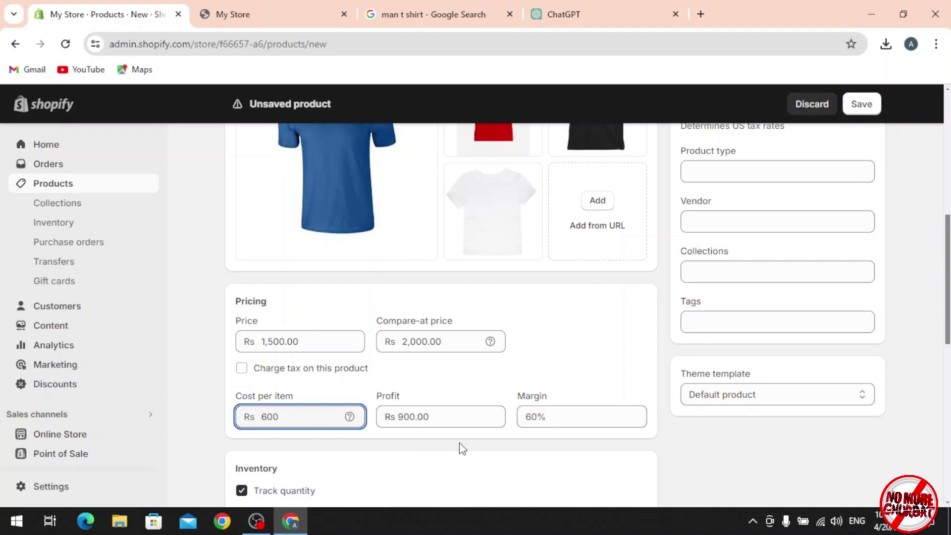
scroll(459, 443, down, 3)
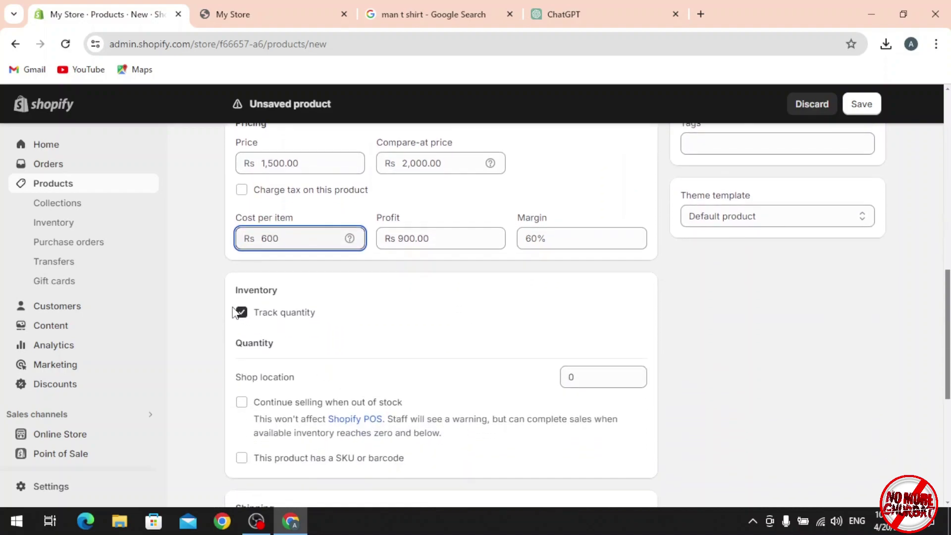
click(241, 312)
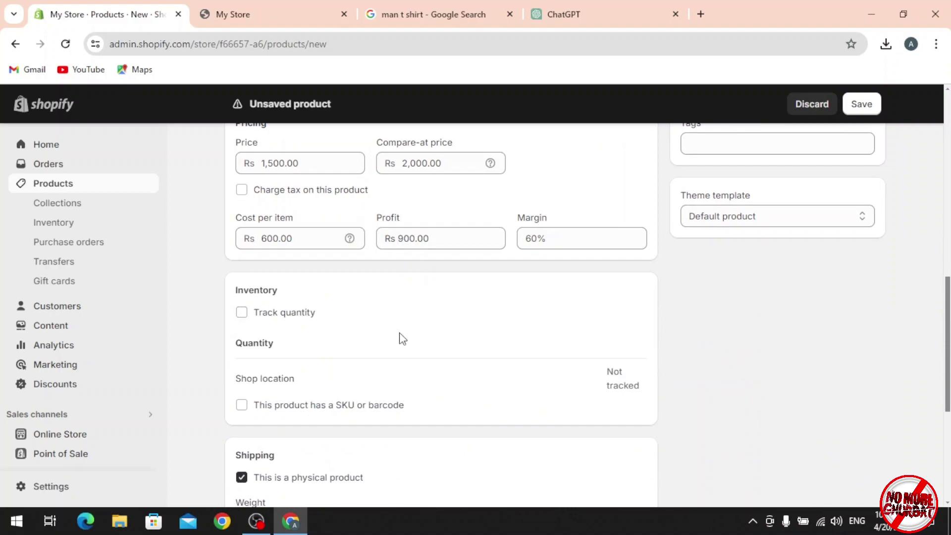
- Add a Color variant option with the values Black, white, Blue and Red
scroll(401, 336, down, 5)
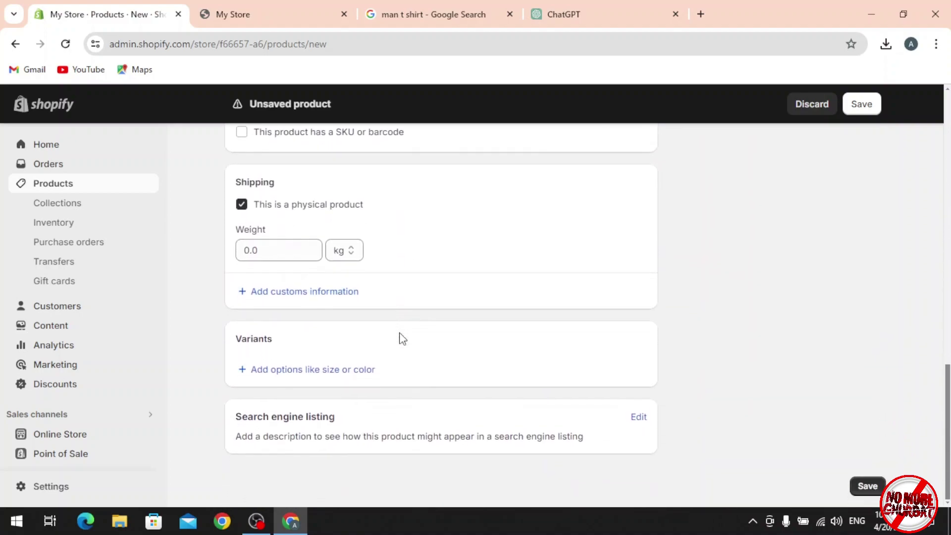
click(250, 377)
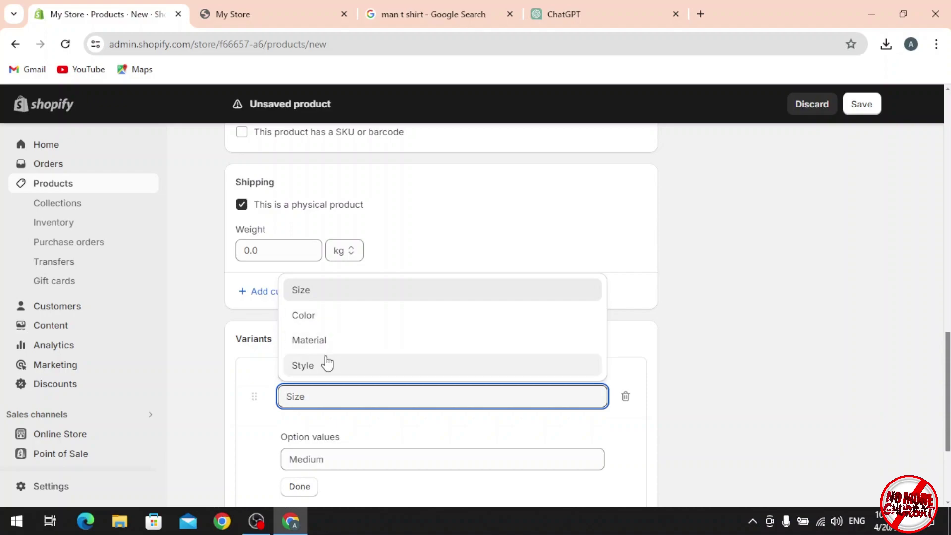
click(325, 315)
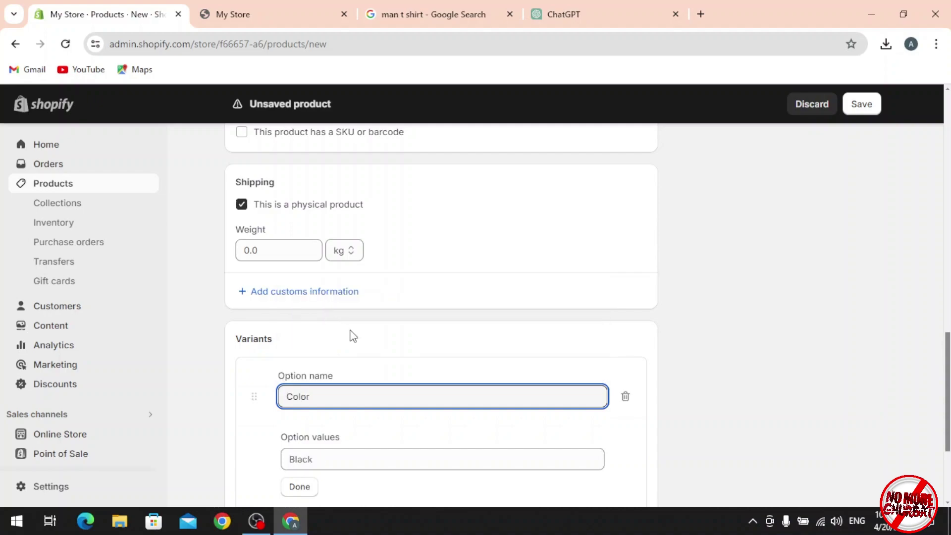
click(316, 337)
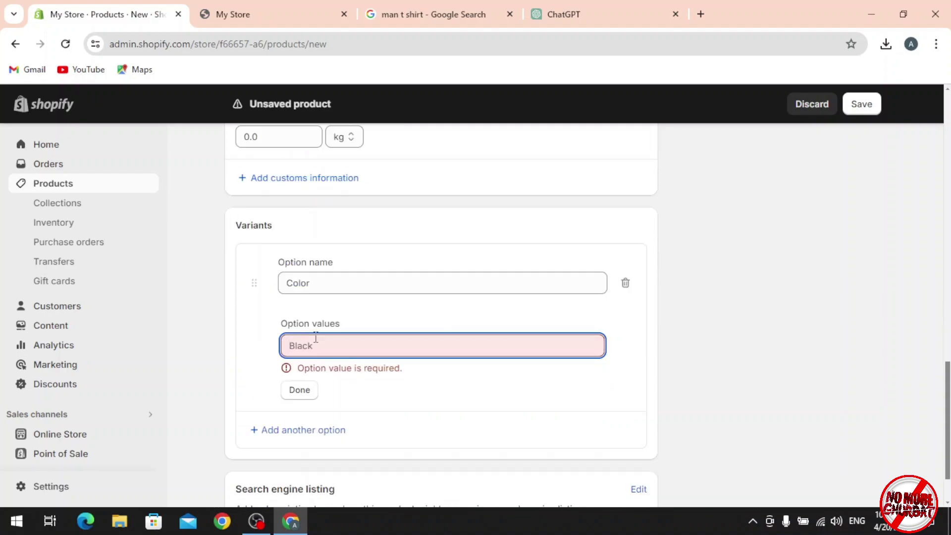
text(Black)
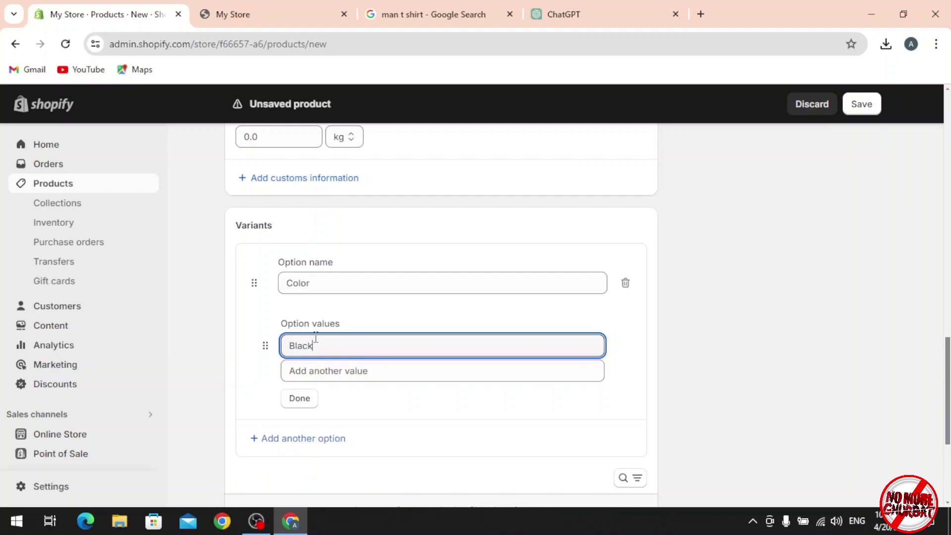
click(333, 373)
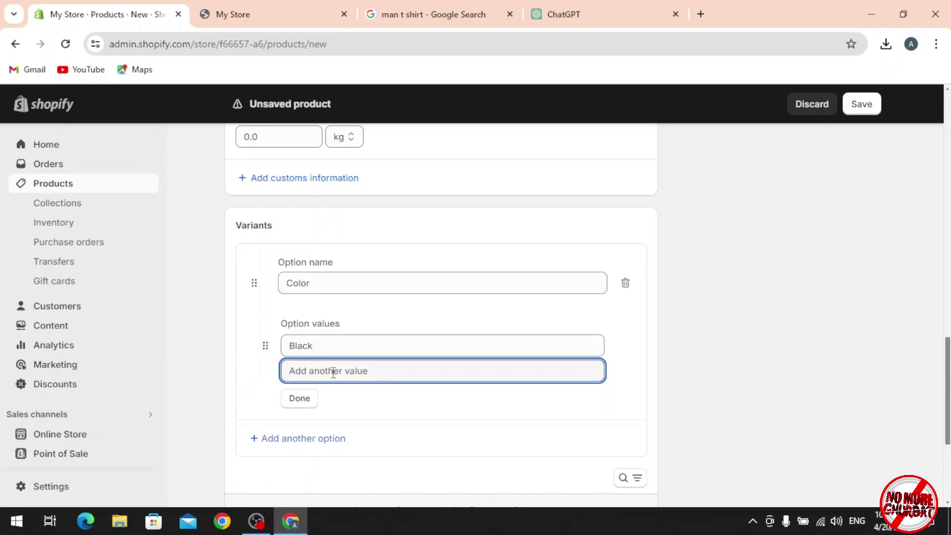
text(white)
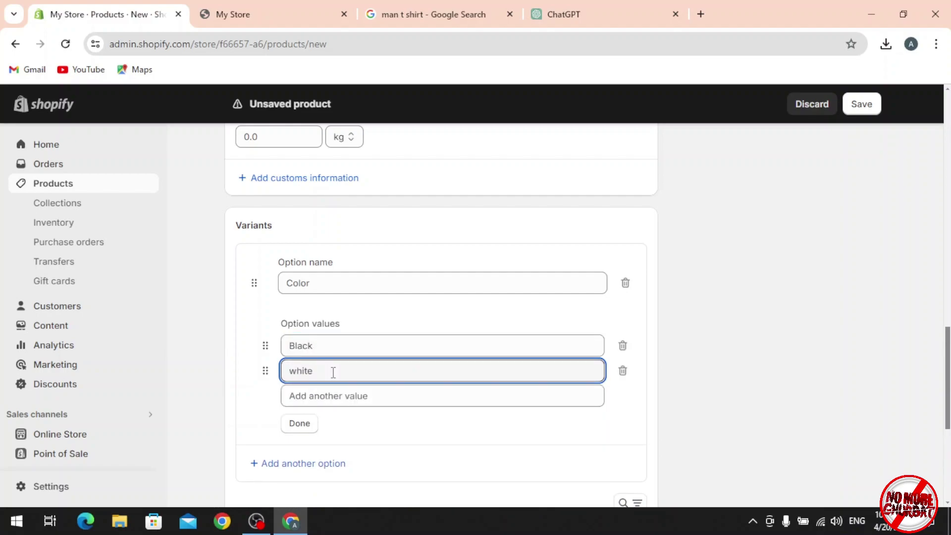
click(335, 398)
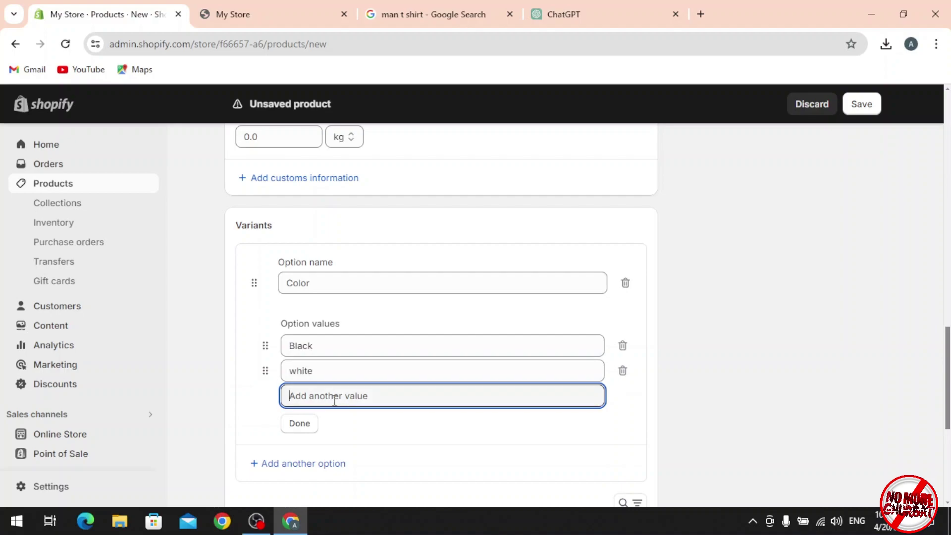
text(Blue)
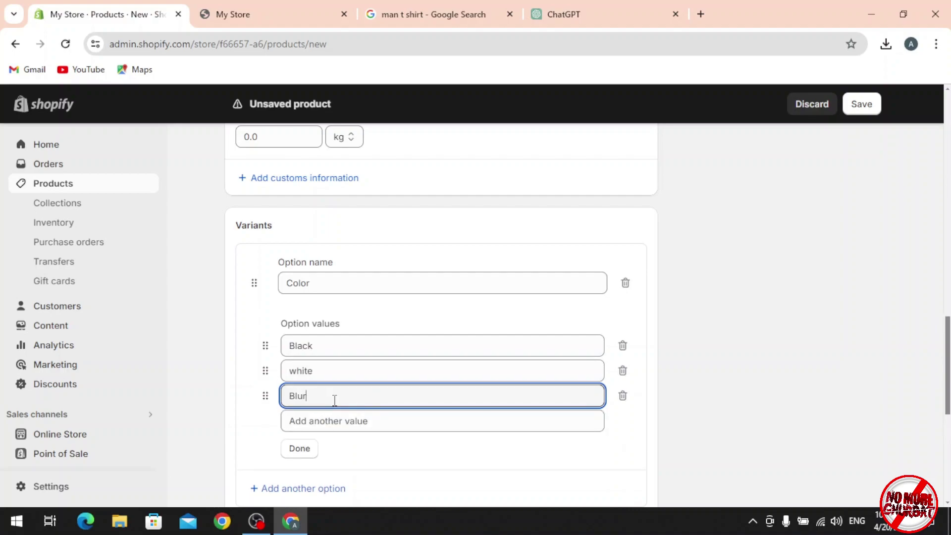
click(336, 423)
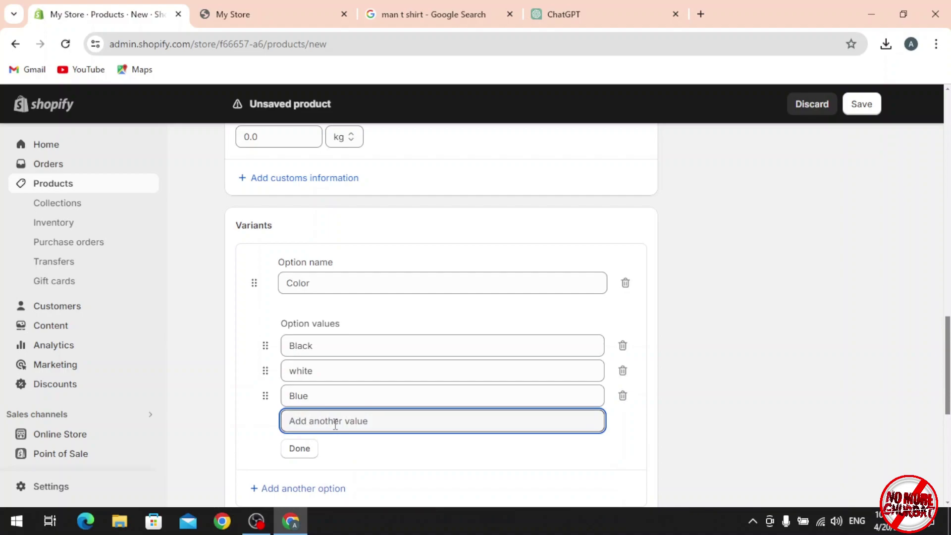
text(Red)
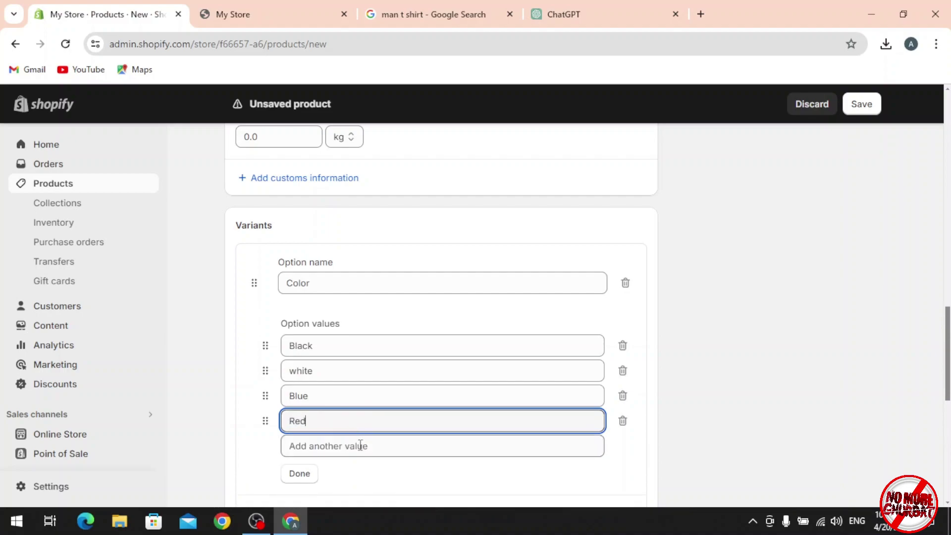
click(298, 478)
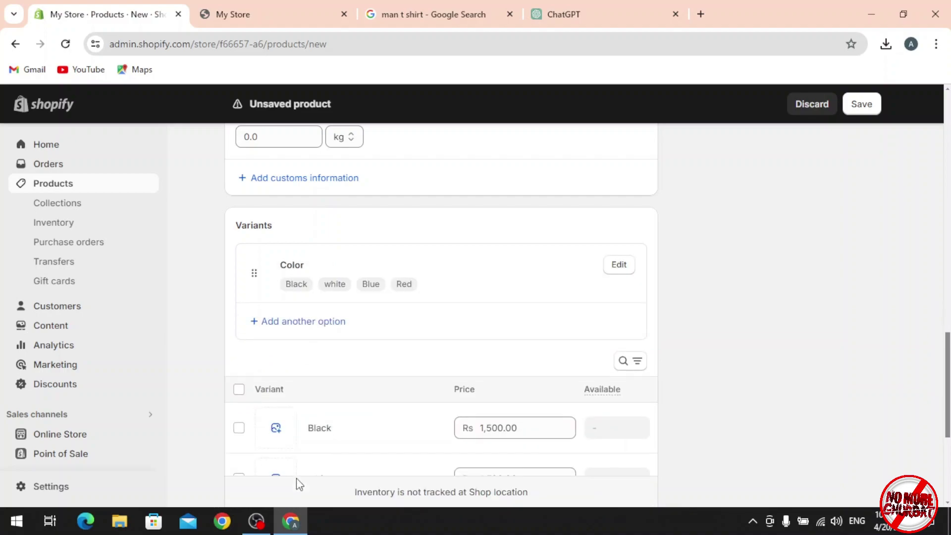
- Add a second variant option, Size, with the values S, m and L
scroll(373, 366, down, 1)
scroll(371, 365, up, 2)
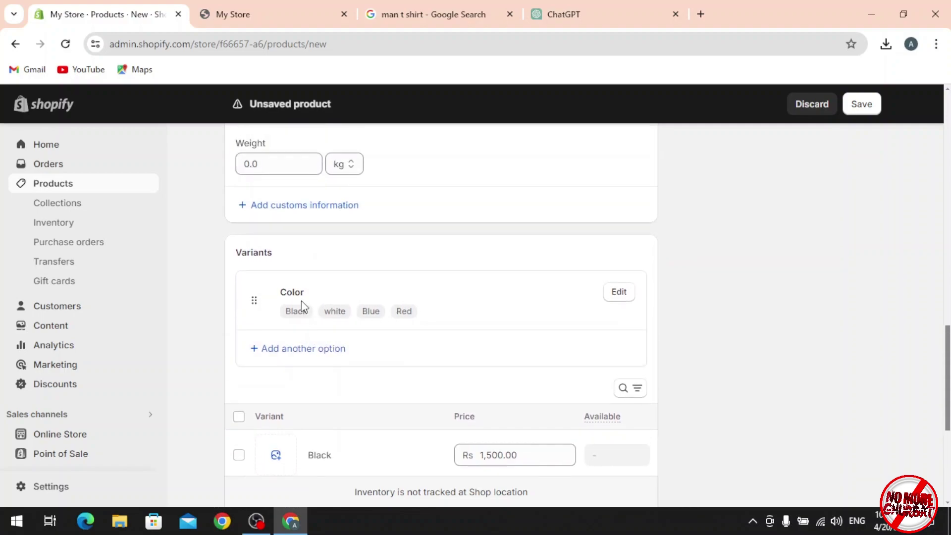
click(300, 348)
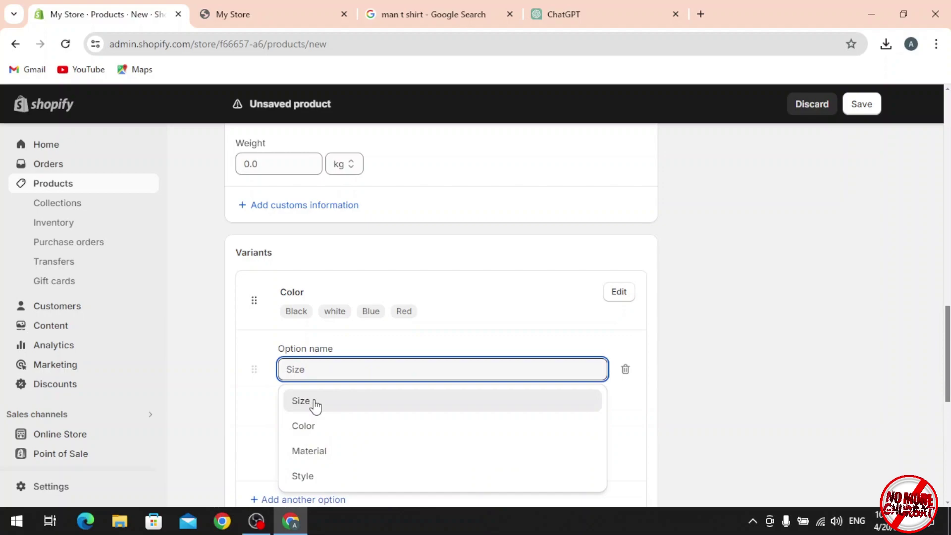
click(314, 401)
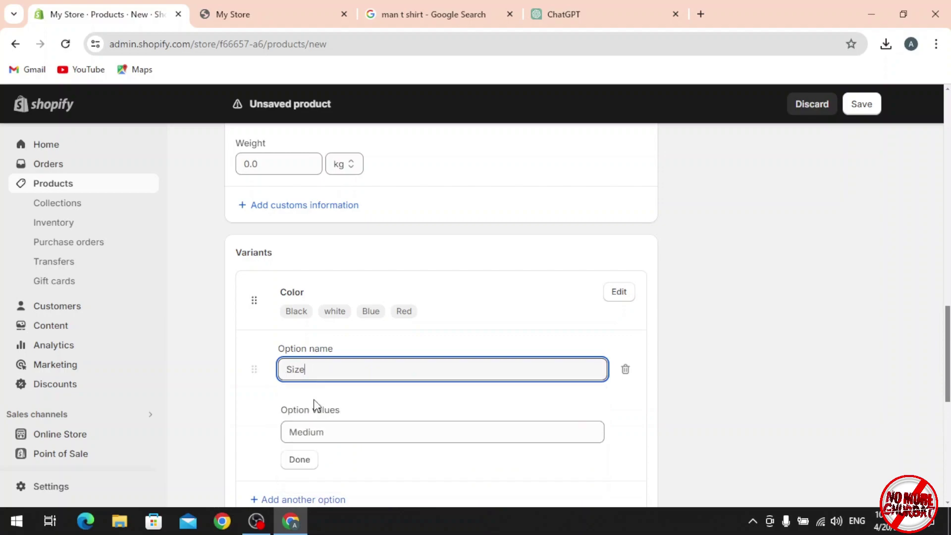
click(329, 436)
text(S)
click(338, 456)
text(m)
click(330, 483)
text(L)
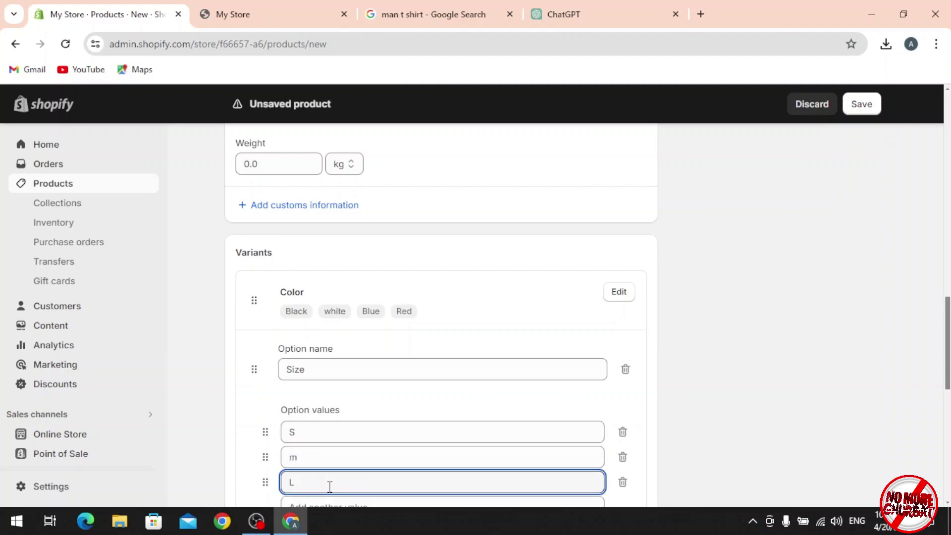
- Add Xl and XXl to the Size option's values, finish the option and save the product
scroll(329, 486, down, 1)
click(327, 463)
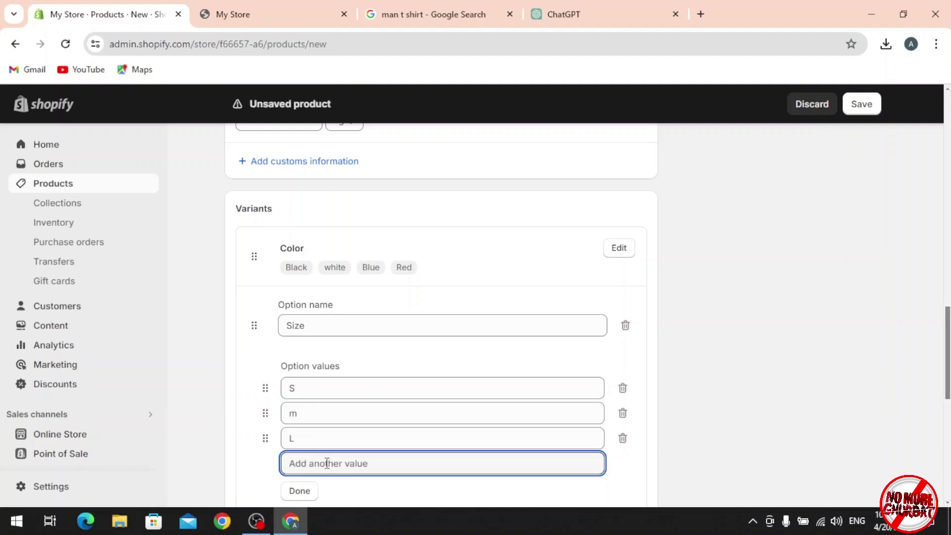
text(Xl)
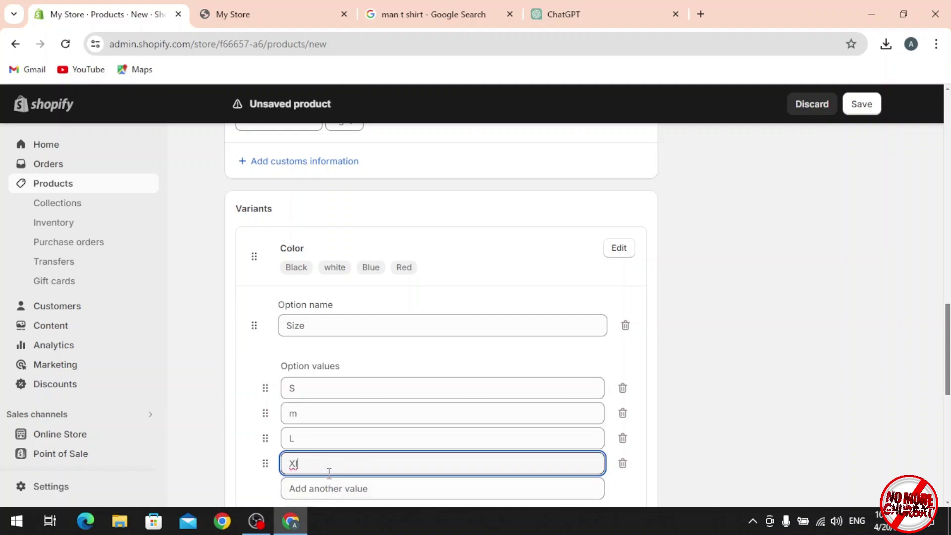
click(327, 487)
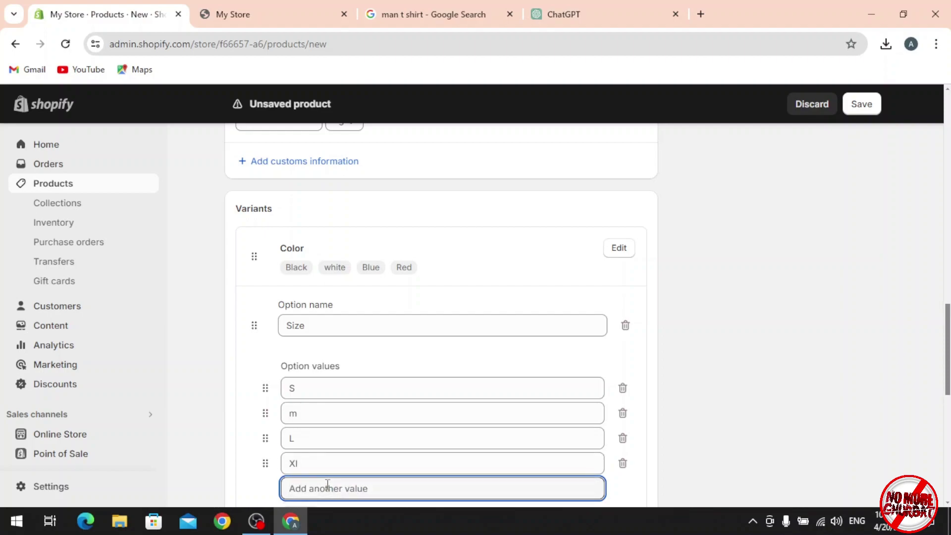
text(XXl)
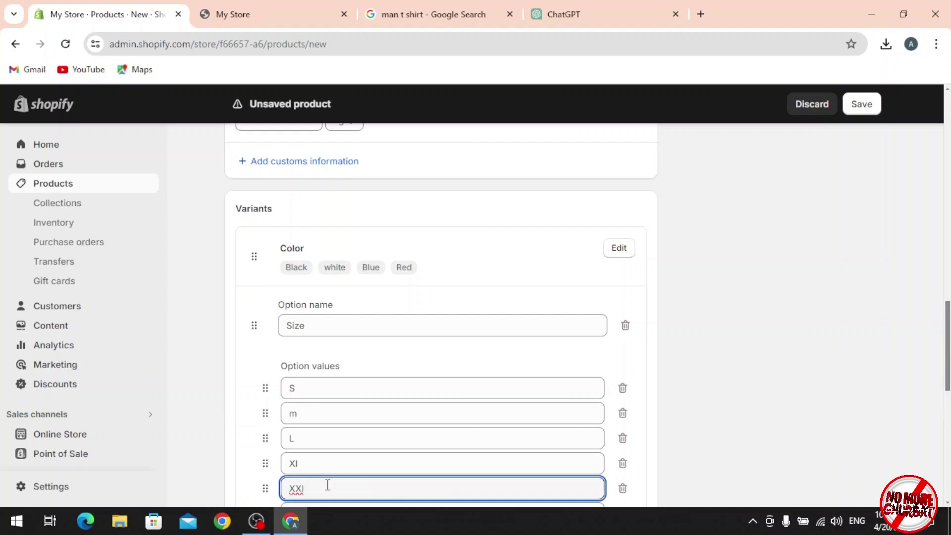
scroll(367, 390, down, 3)
scroll(369, 393, up, 1)
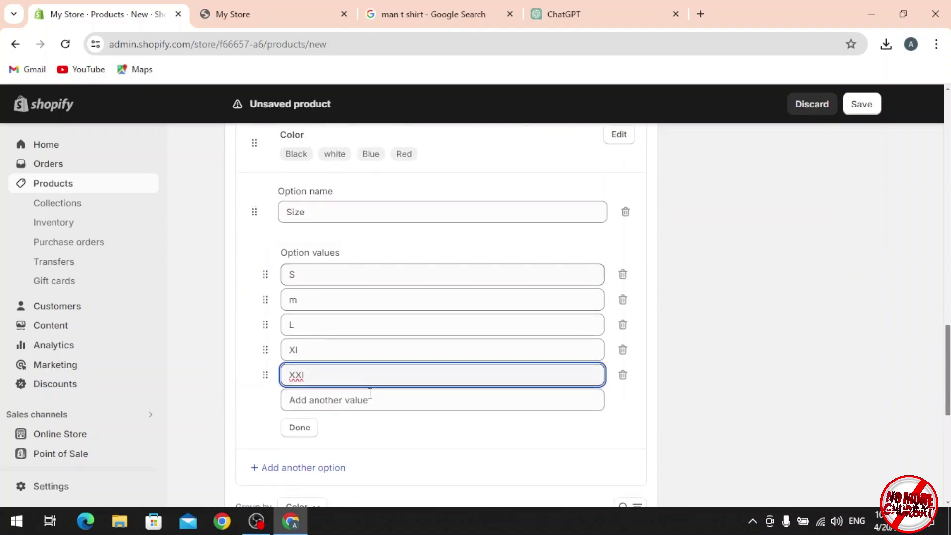
scroll(517, 328, down, 2)
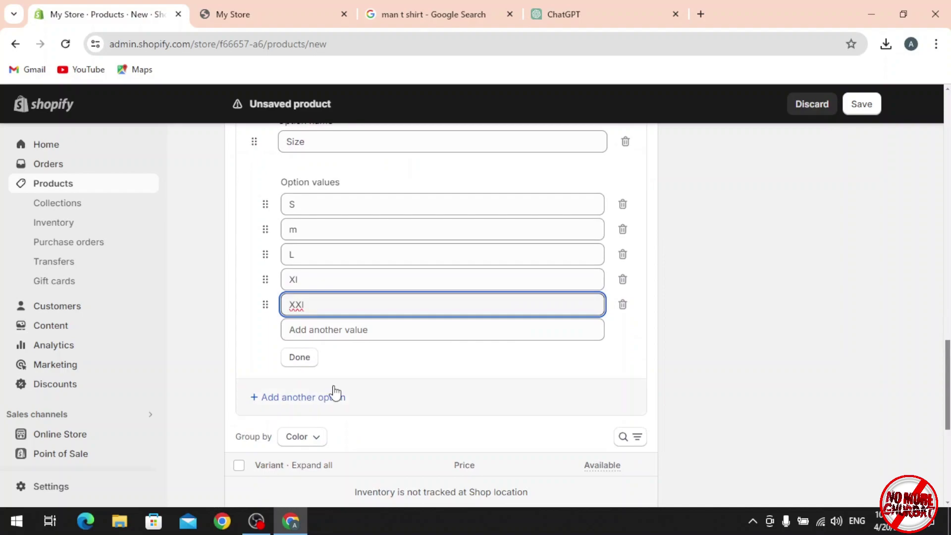
click(303, 360)
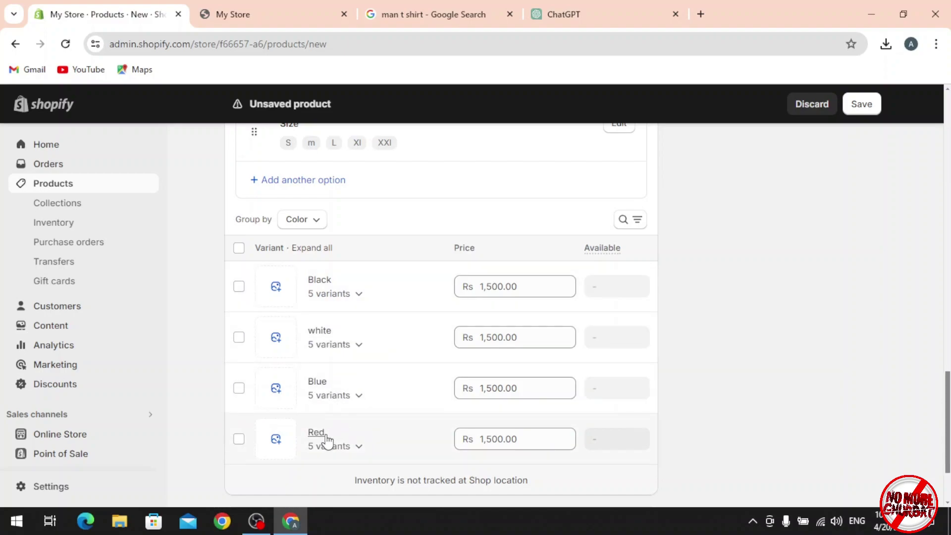
scroll(380, 333, up, 1)
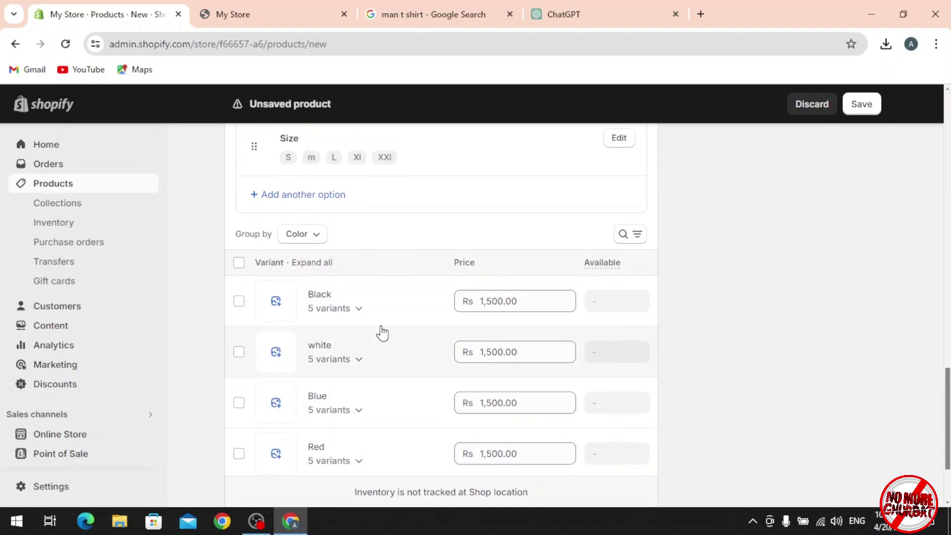
click(862, 105)
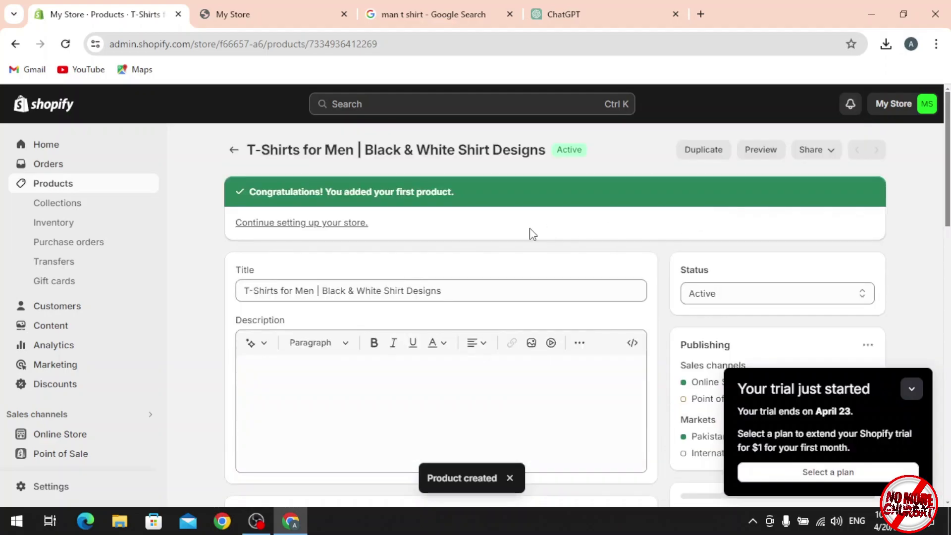
- Reload the My Store storefront and open the new T-shirt's product page from Featured products
click(291, 13)
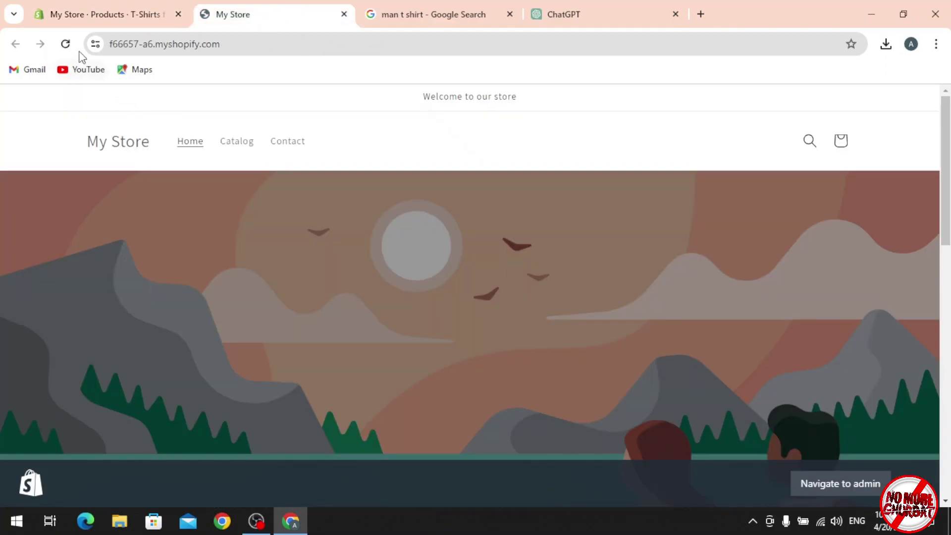
click(65, 45)
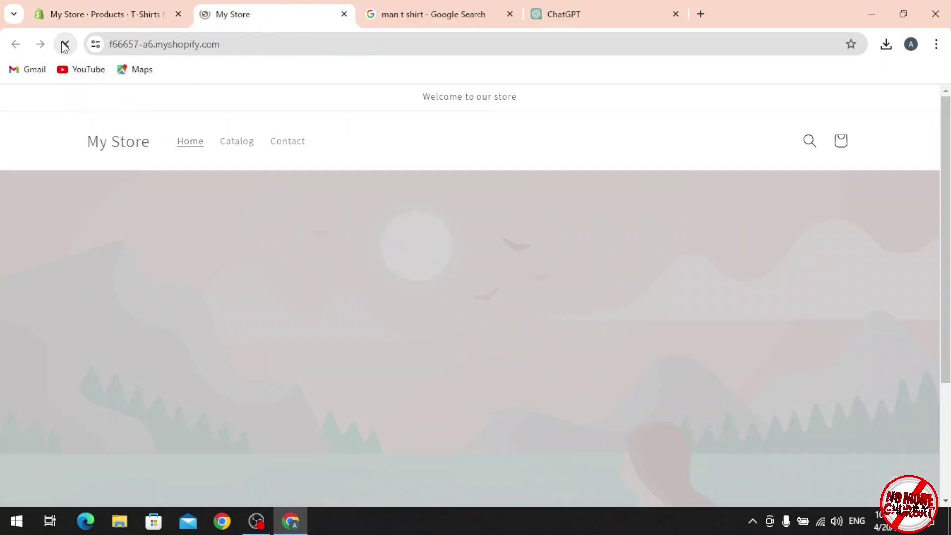
scroll(234, 192, down, 10)
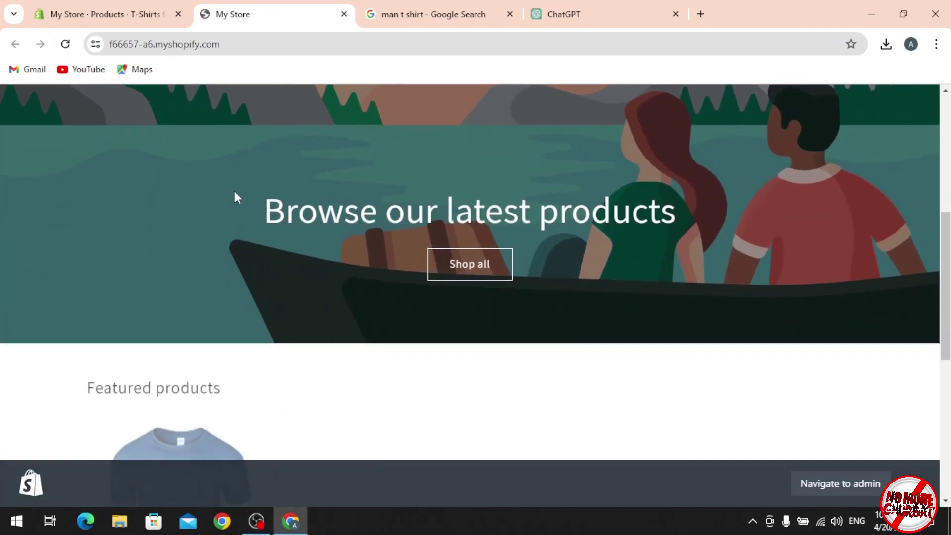
click(181, 268)
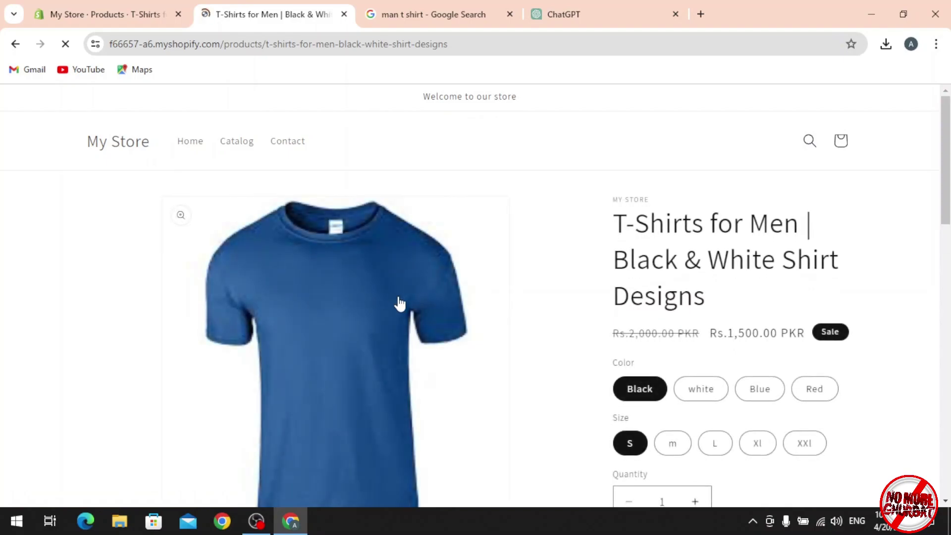
scroll(397, 304, down, 2)
scroll(396, 304, up, 1)
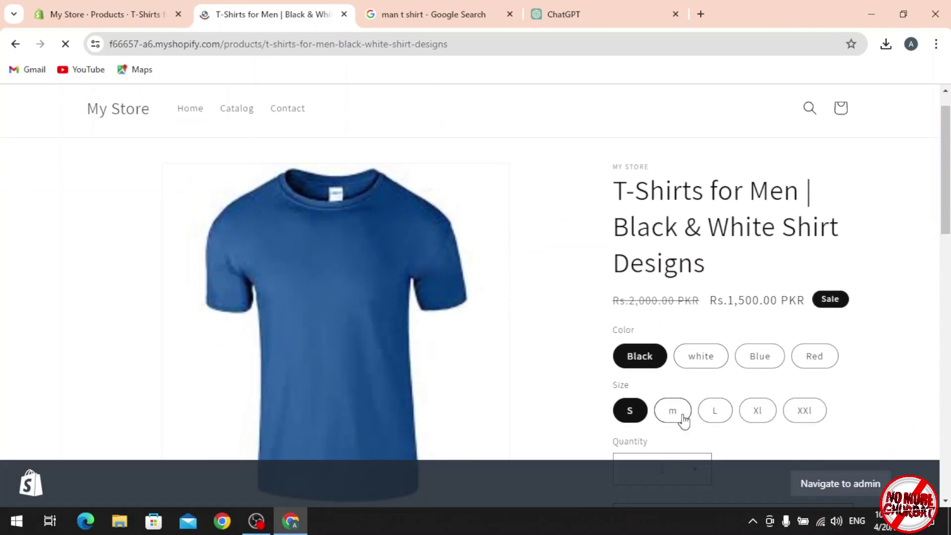
- Try the sizes m, L, Xl and XXl, then the colors white, Blue, Red and Black on the product page
click(681, 417)
click(717, 419)
click(753, 418)
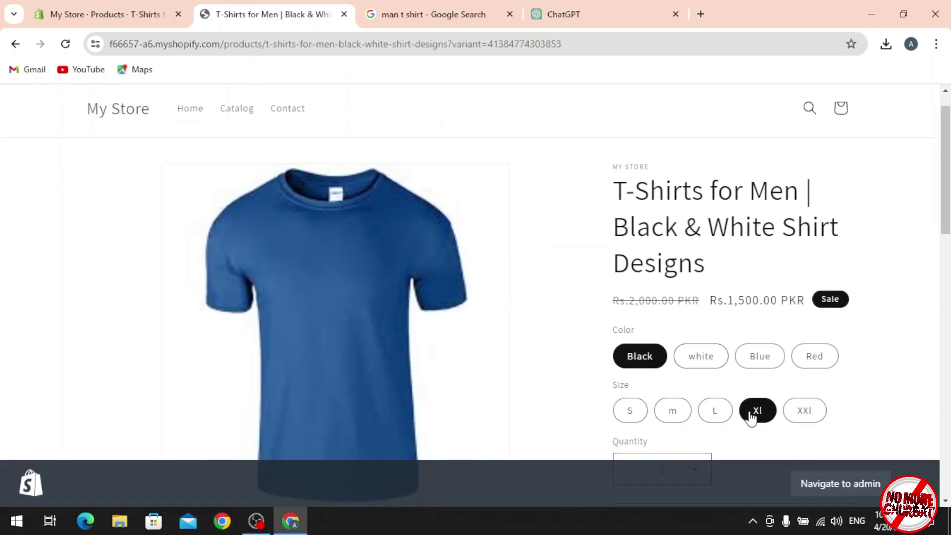
click(793, 417)
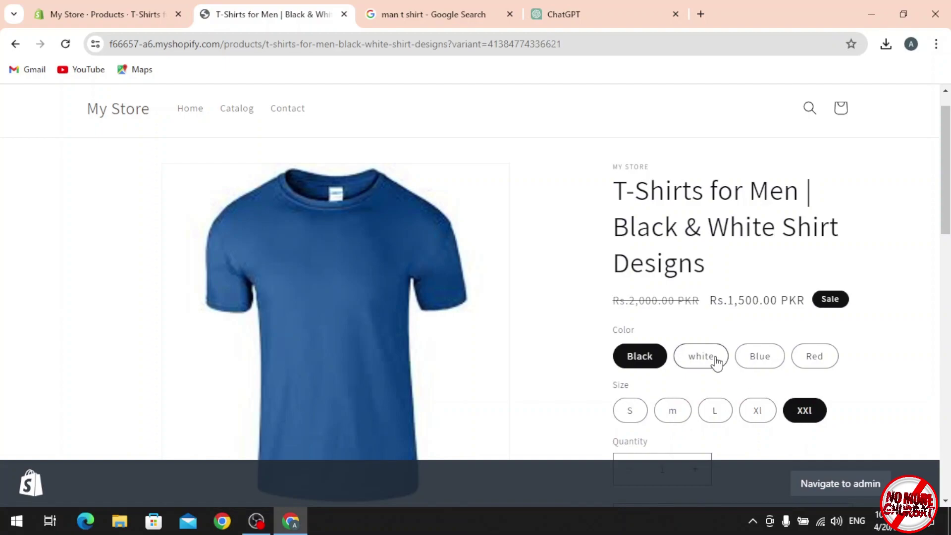
click(716, 359)
click(759, 357)
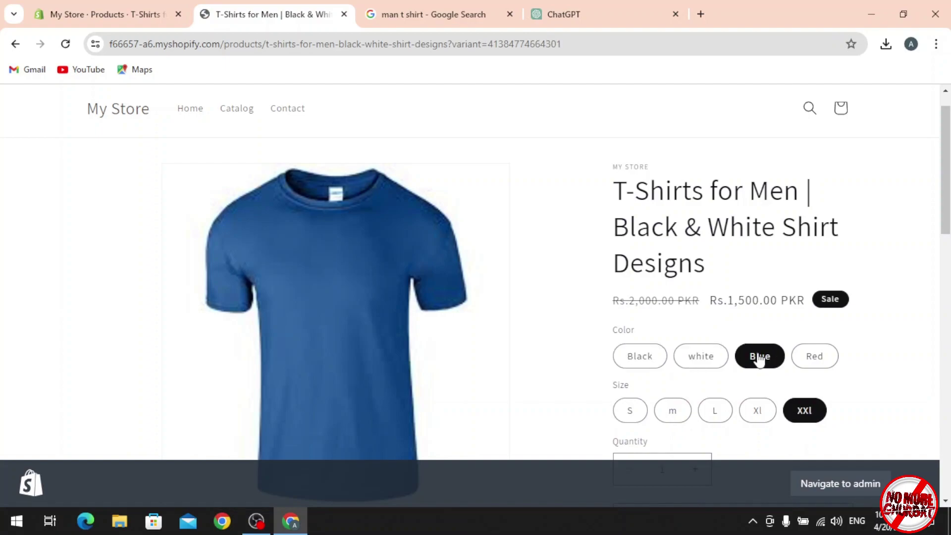
click(801, 358)
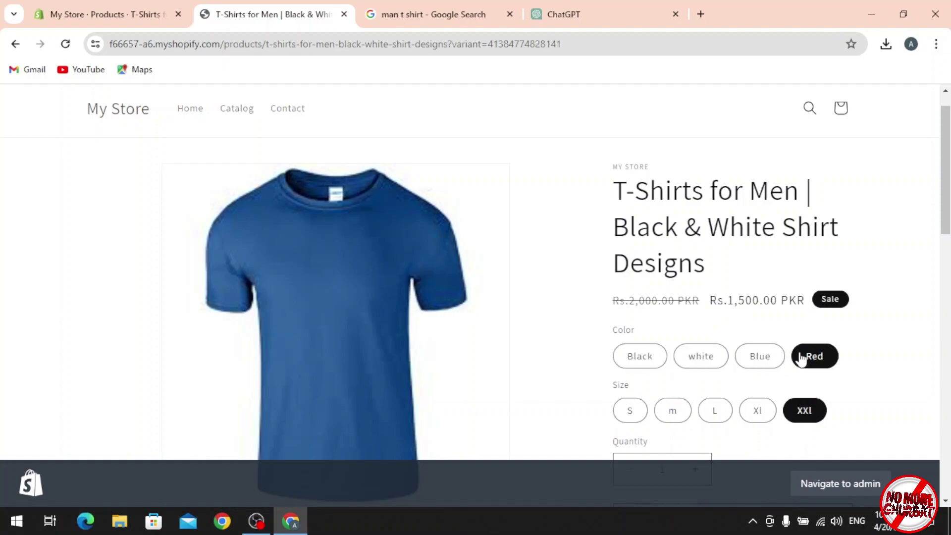
click(654, 367)
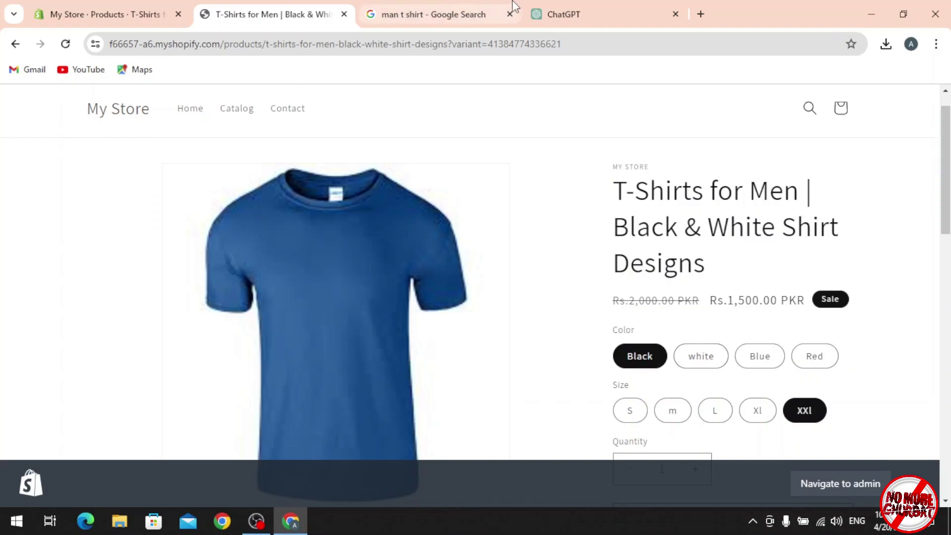
- Return to the T-shirt's product page in the Shopify admin and assign the black shirt image download_1 to the Black variants
click(142, 4)
scroll(357, 203, down, 10)
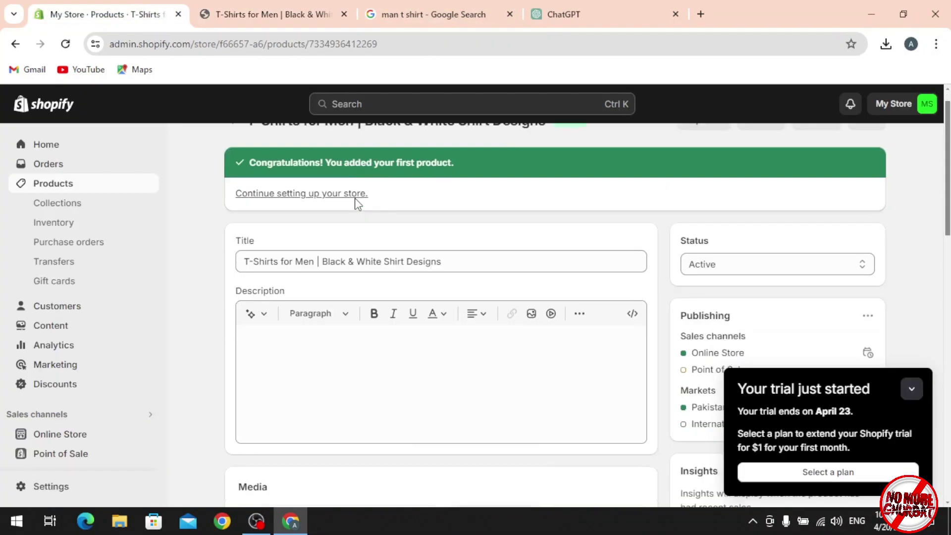
scroll(357, 204, down, 2)
scroll(357, 203, up, 1)
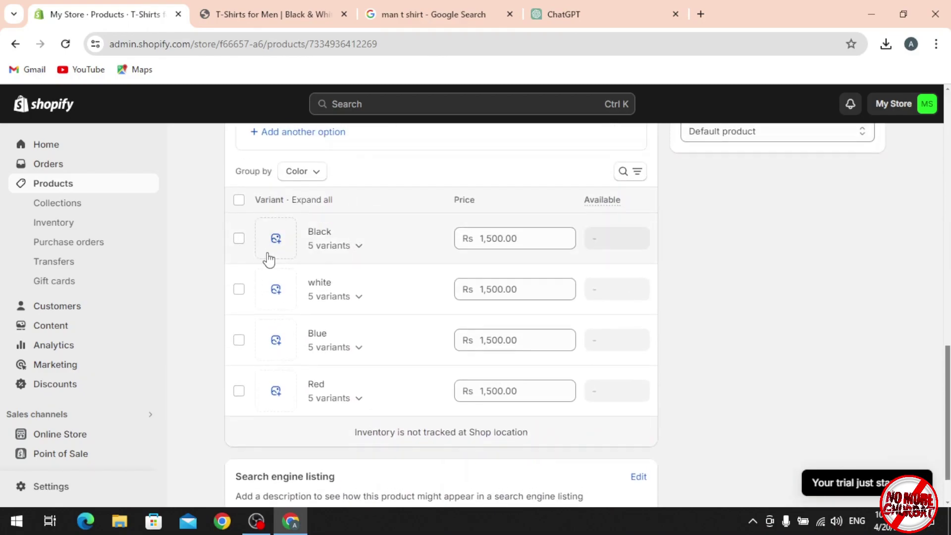
click(275, 239)
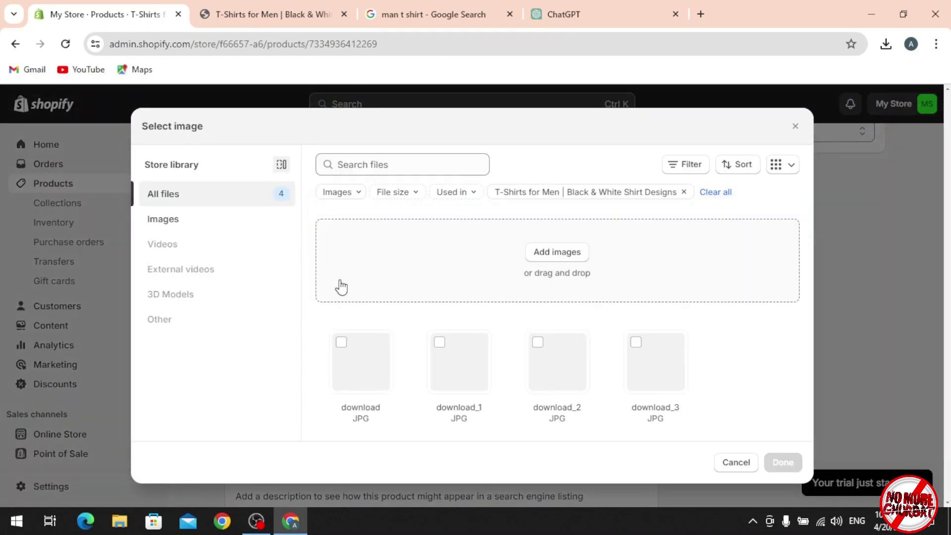
click(455, 366)
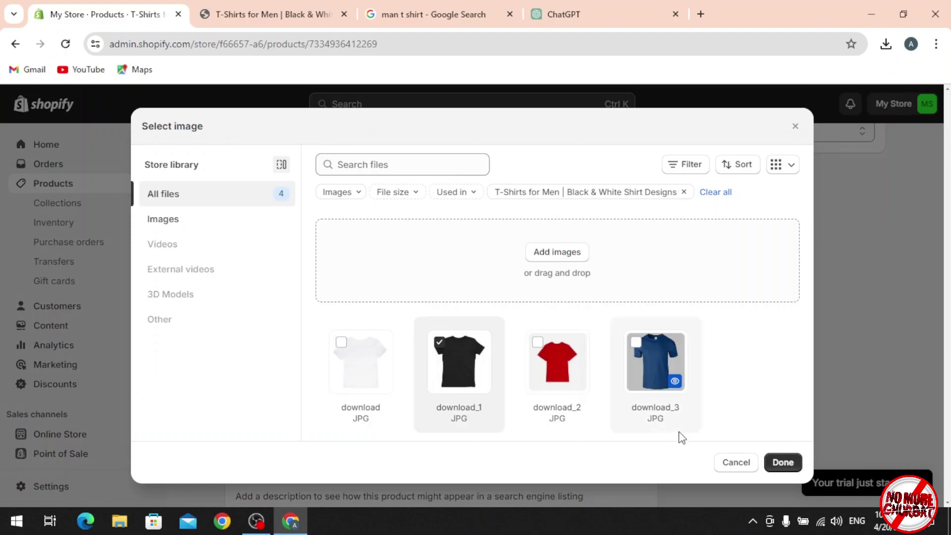
click(783, 464)
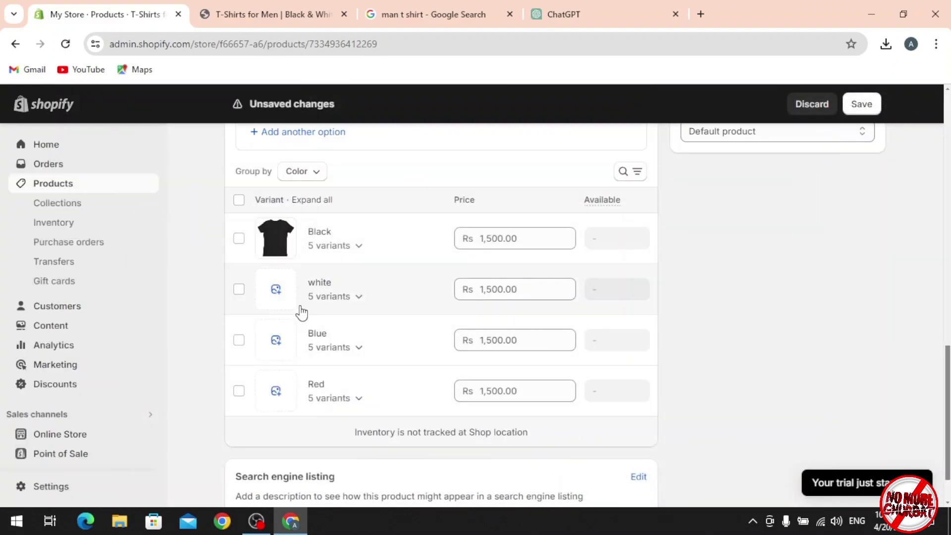
- Assign the white shirt image download to the white variants and the blue shirt image download_3 to the Blue variants
click(270, 293)
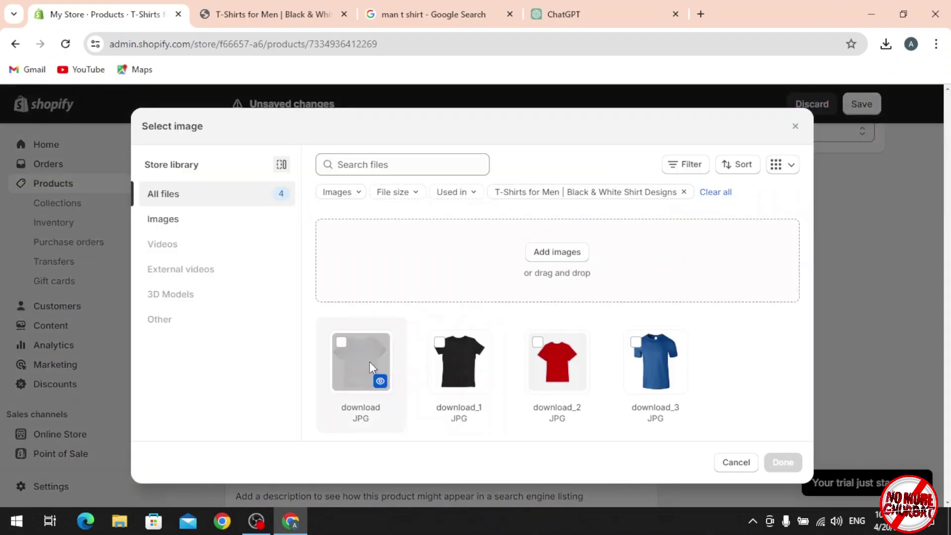
click(369, 362)
click(783, 464)
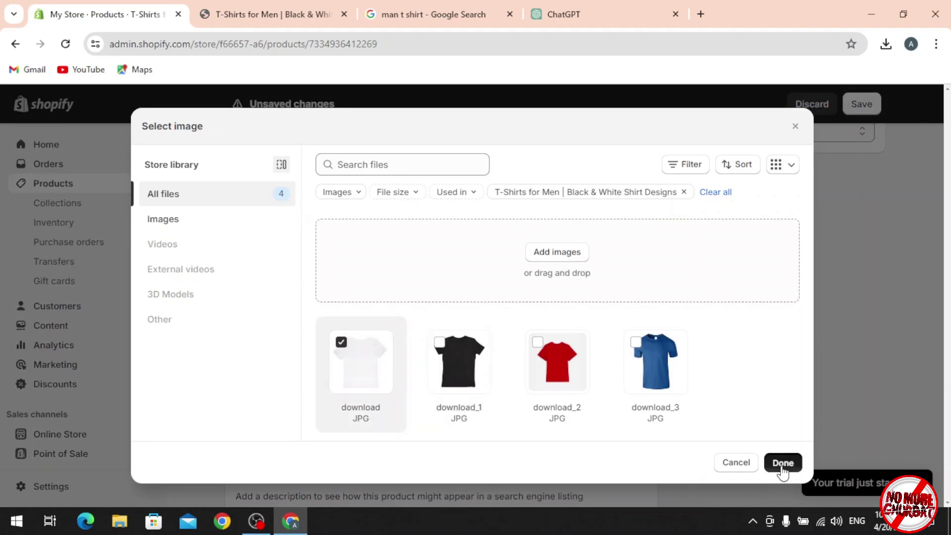
click(279, 340)
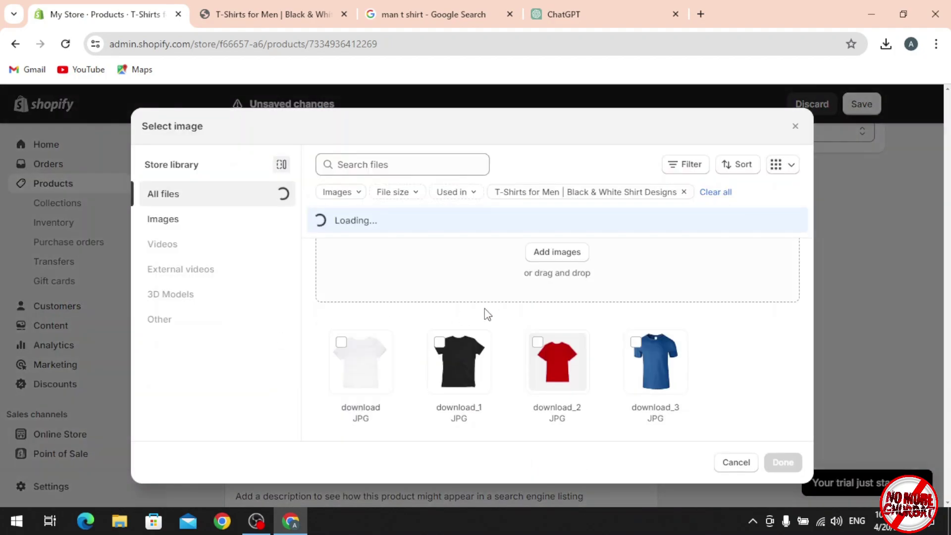
click(664, 370)
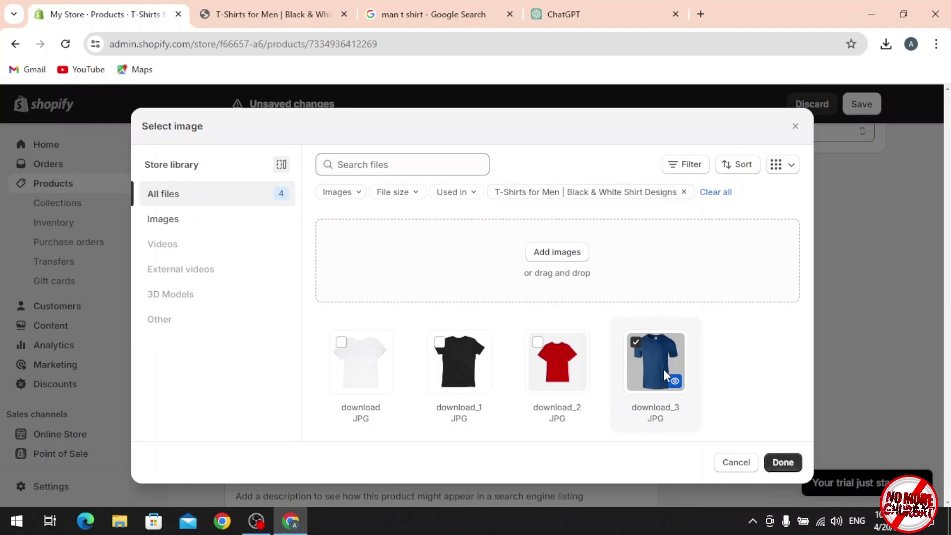
click(783, 463)
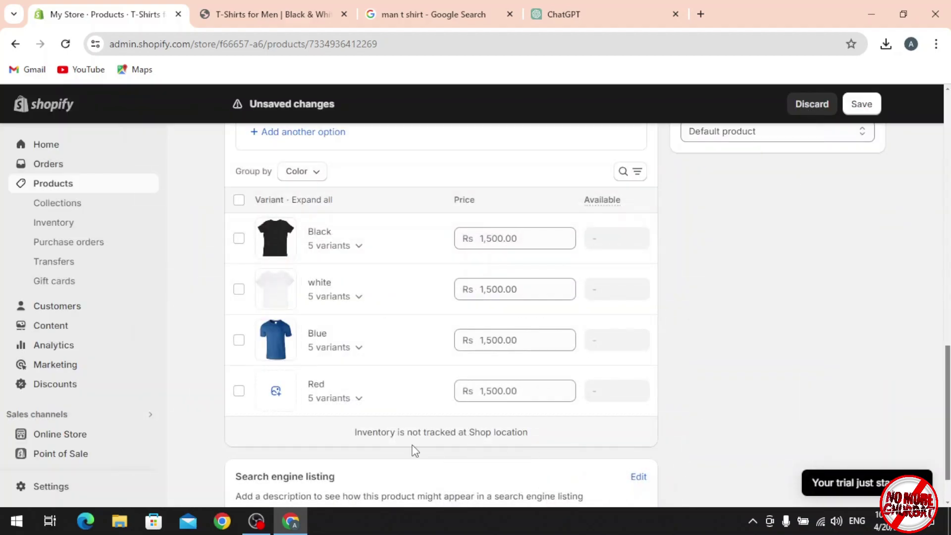
- Assign the red shirt image download_2 to the Red variants and save the product
click(267, 382)
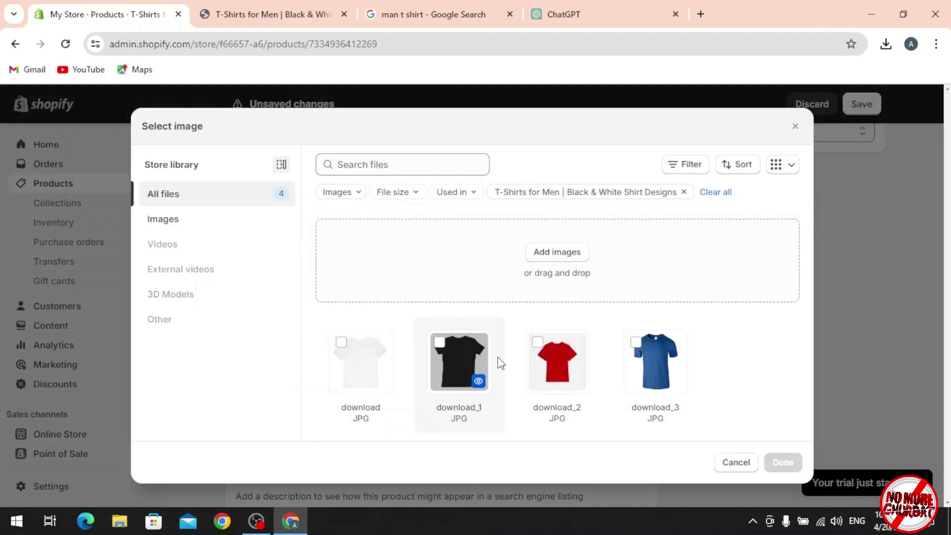
click(539, 349)
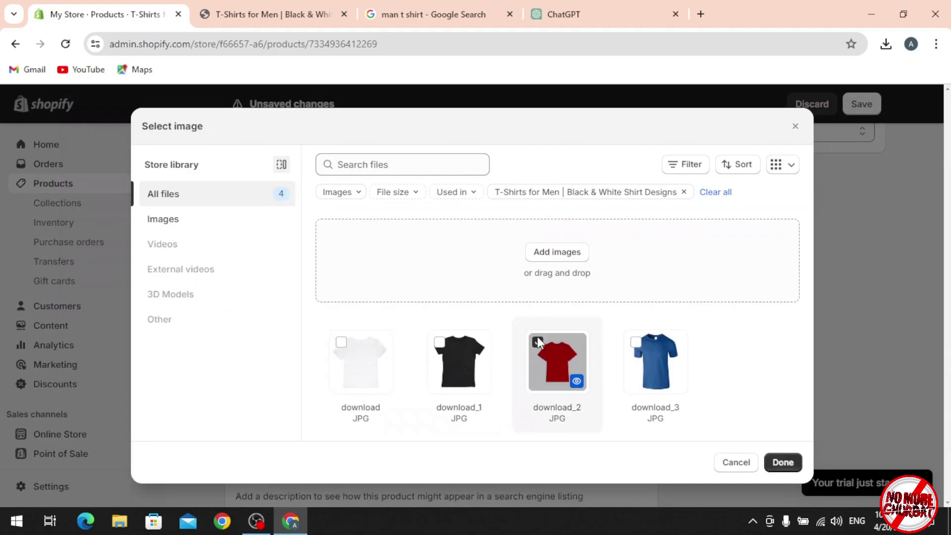
click(783, 463)
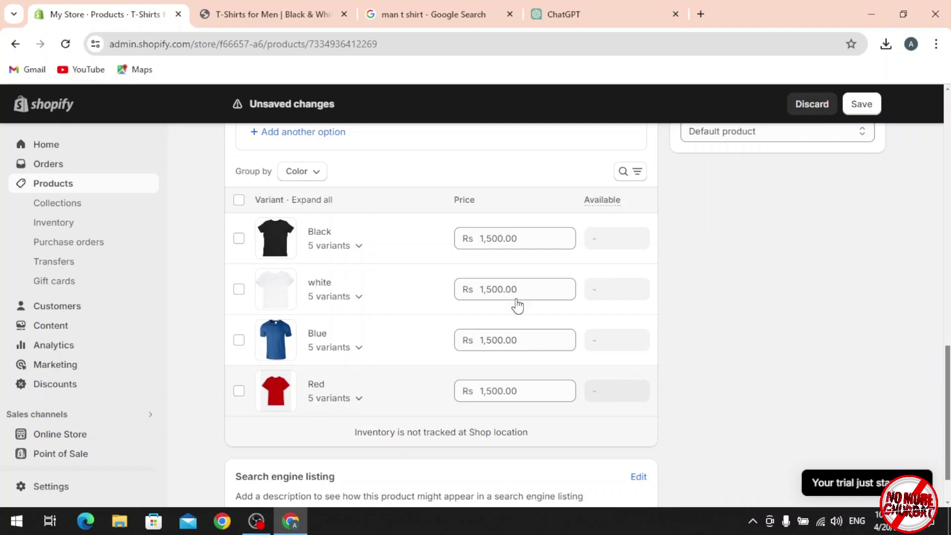
click(862, 105)
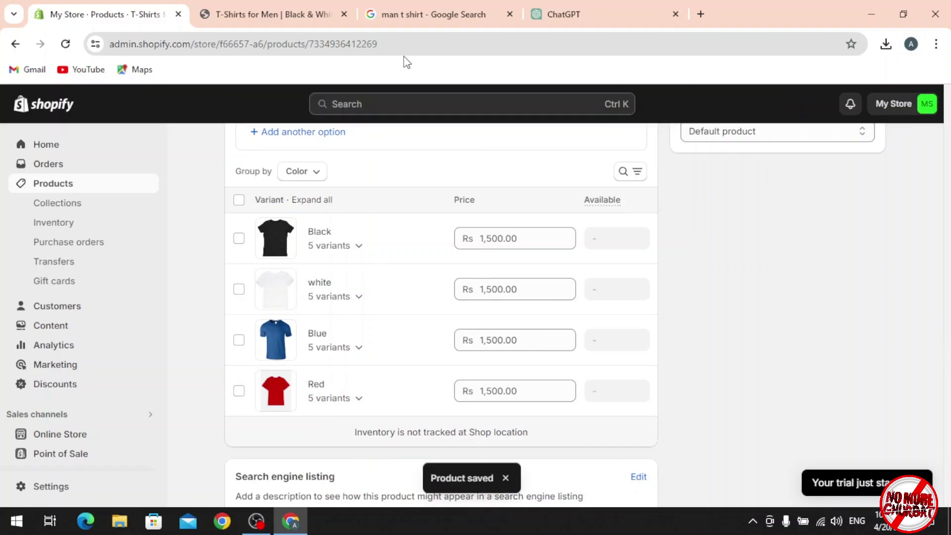
- Switch to the My Store storefront, reload its home page and open the T-shirt from Featured products
click(269, 7)
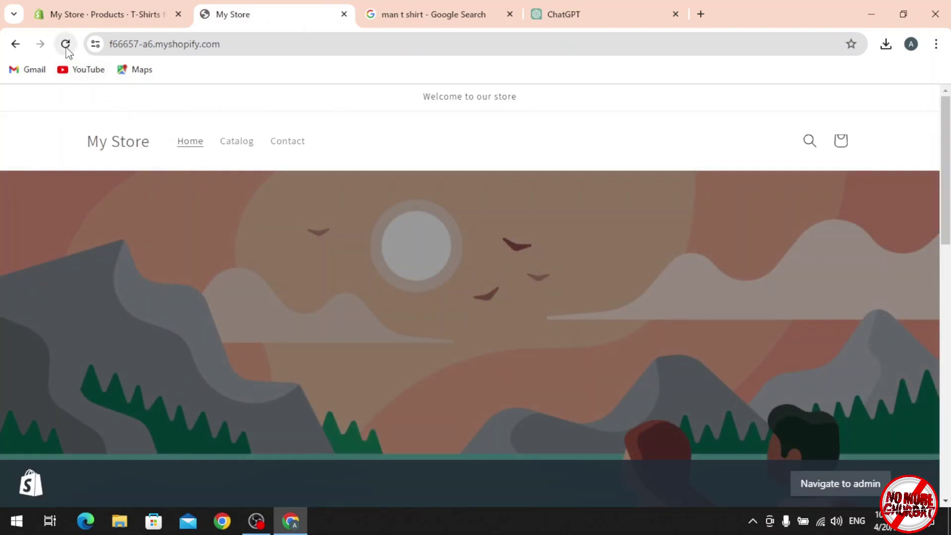
click(66, 46)
scroll(189, 195, down, 8)
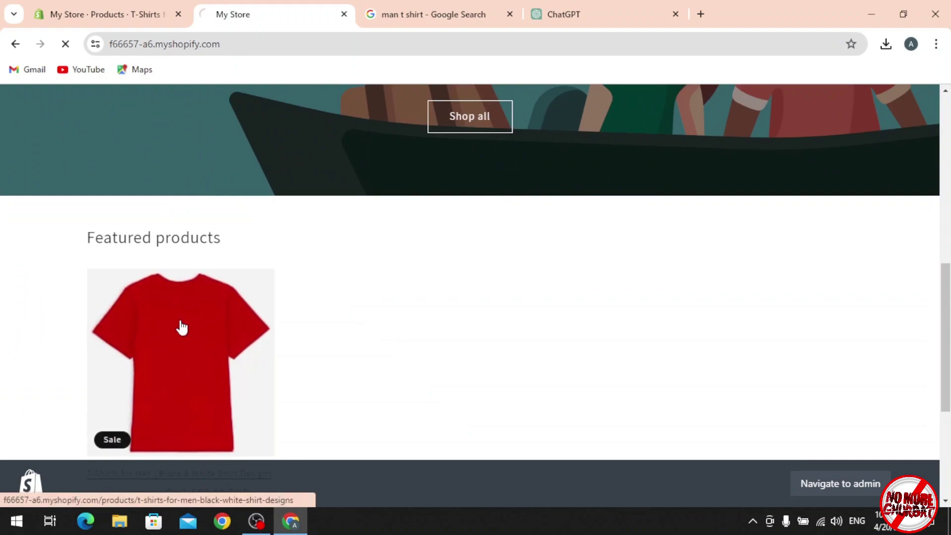
click(182, 327)
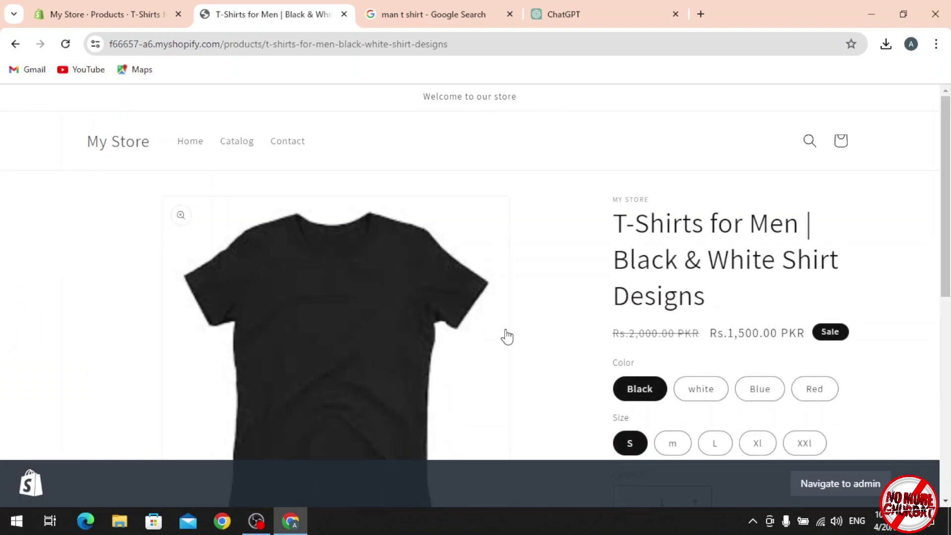
- Switch between the colors white, Blue, Red and Black on the product page to check each color's image
click(714, 394)
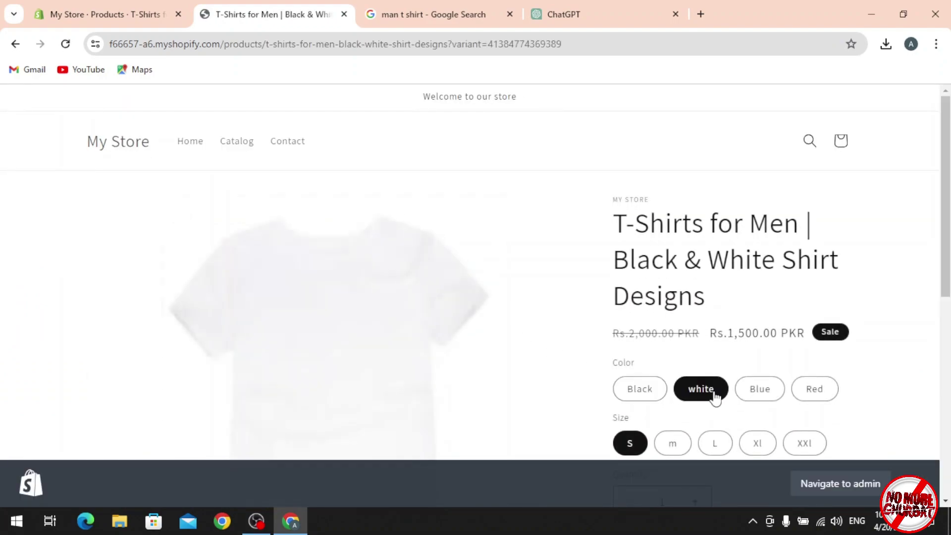
scroll(548, 332, down, 2)
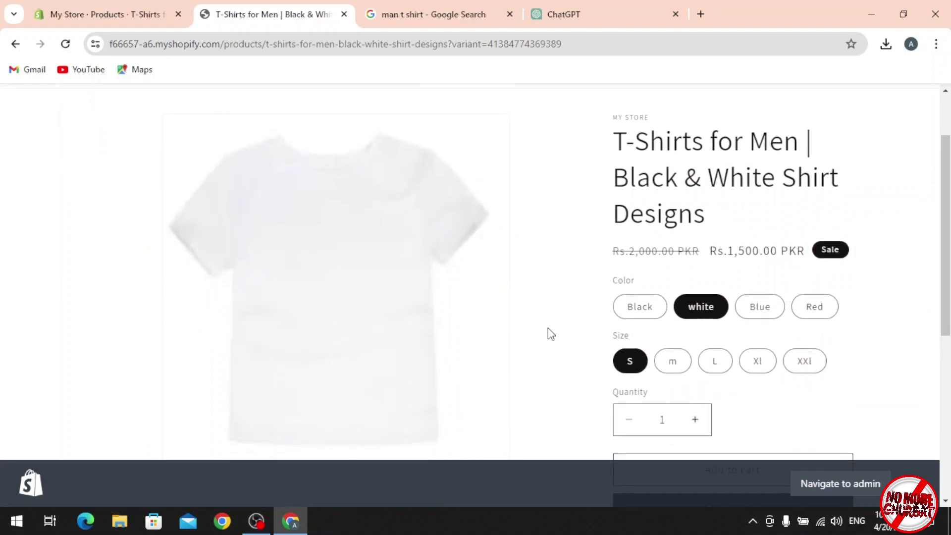
click(765, 277)
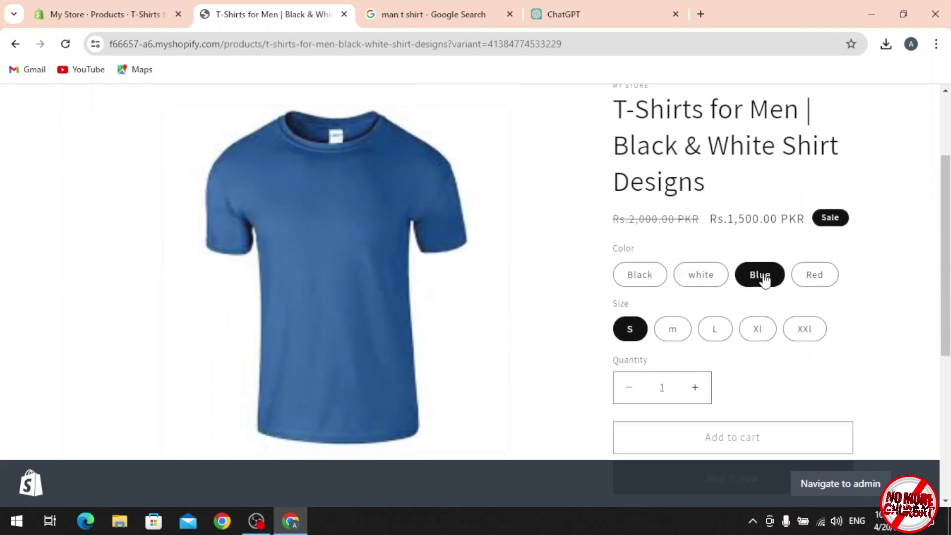
click(813, 279)
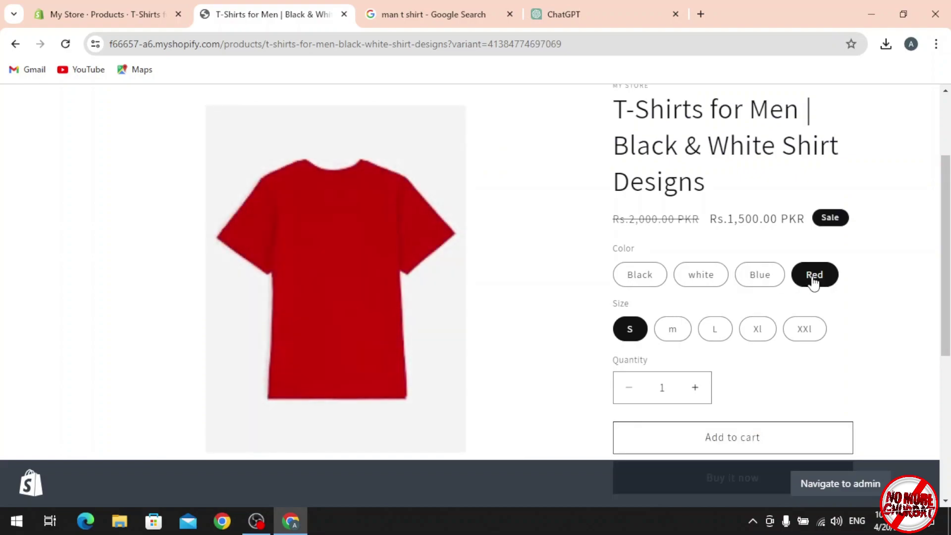
click(634, 277)
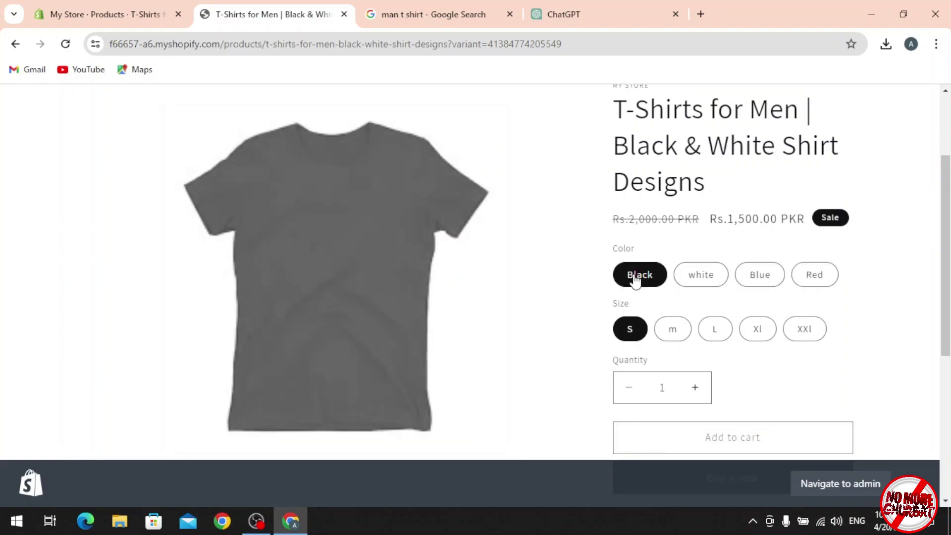
click(686, 274)
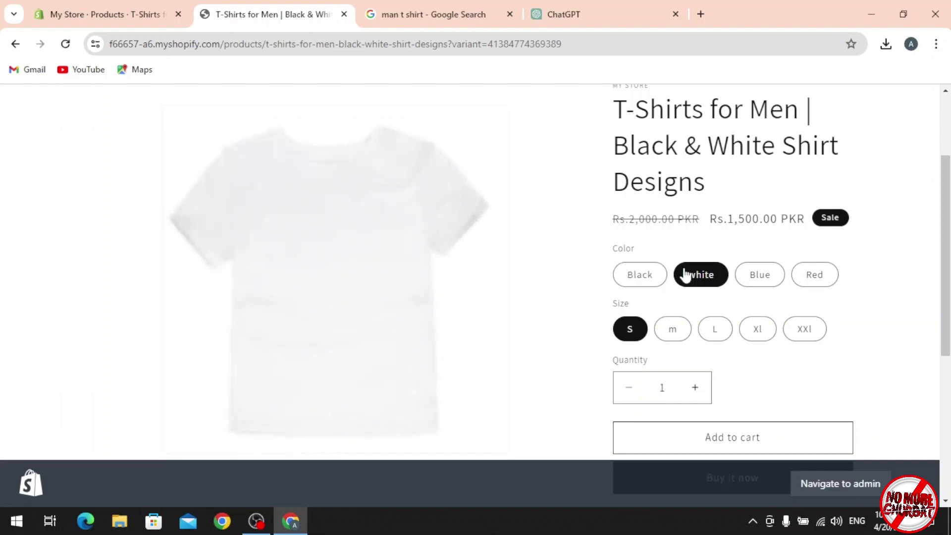
click(644, 279)
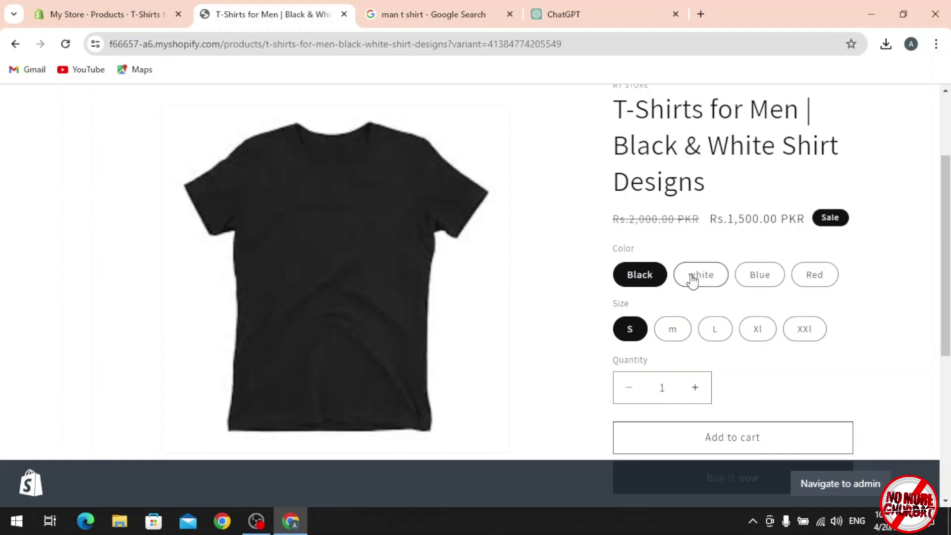
click(692, 280)
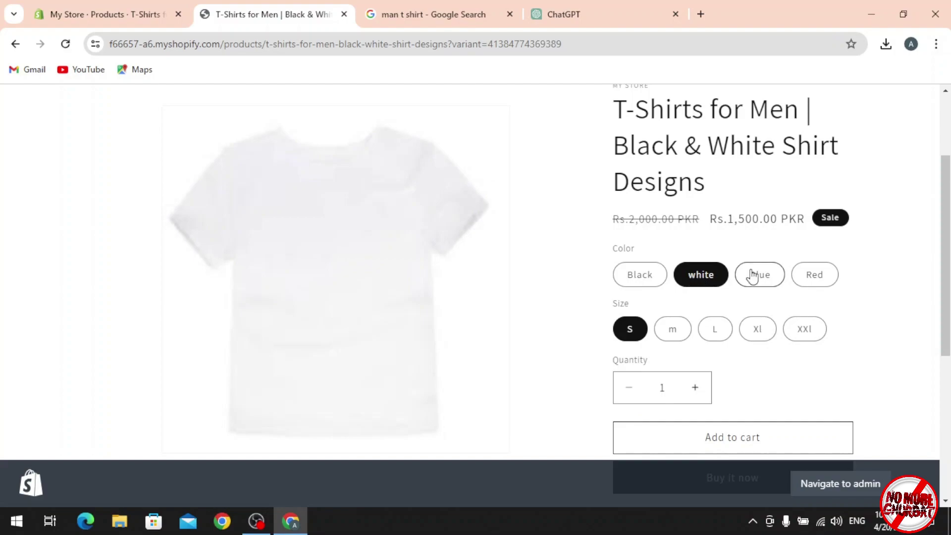
click(751, 275)
- Try the sizes m, L, Xl and XXl on the Blue shirt, then choose Black in size S
click(673, 339)
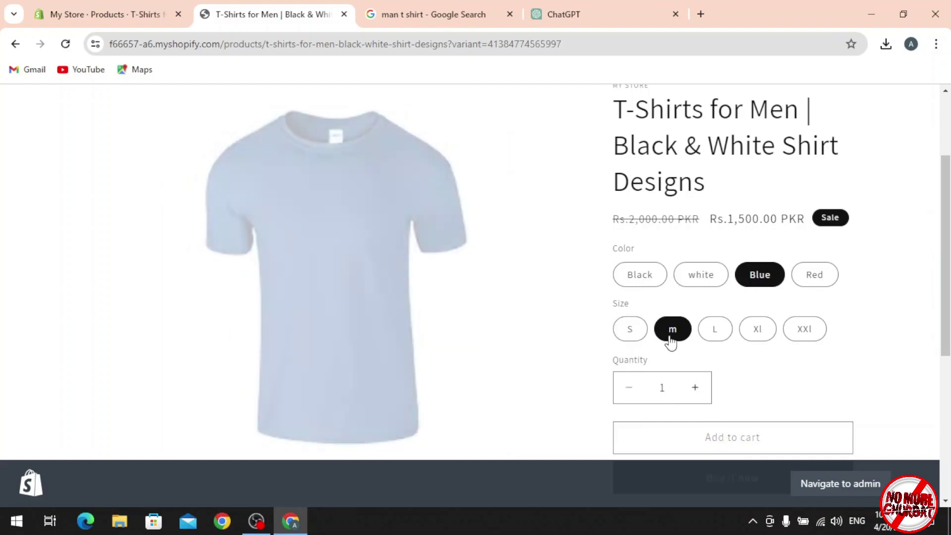
click(716, 333)
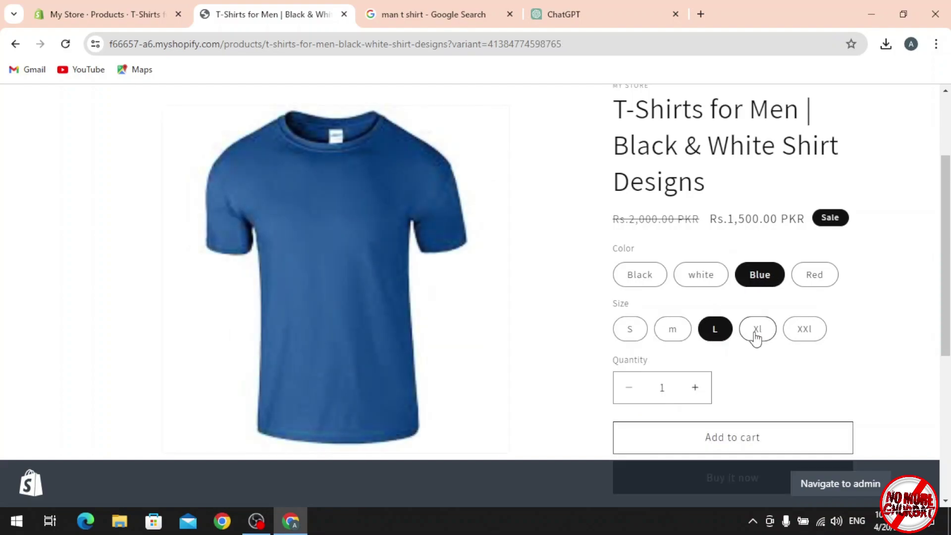
click(755, 335)
click(796, 333)
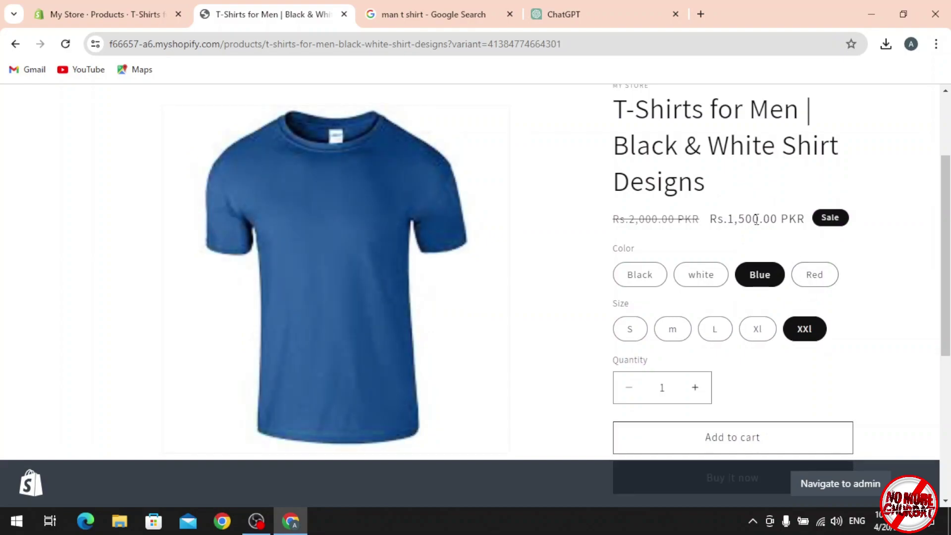
click(721, 272)
click(646, 286)
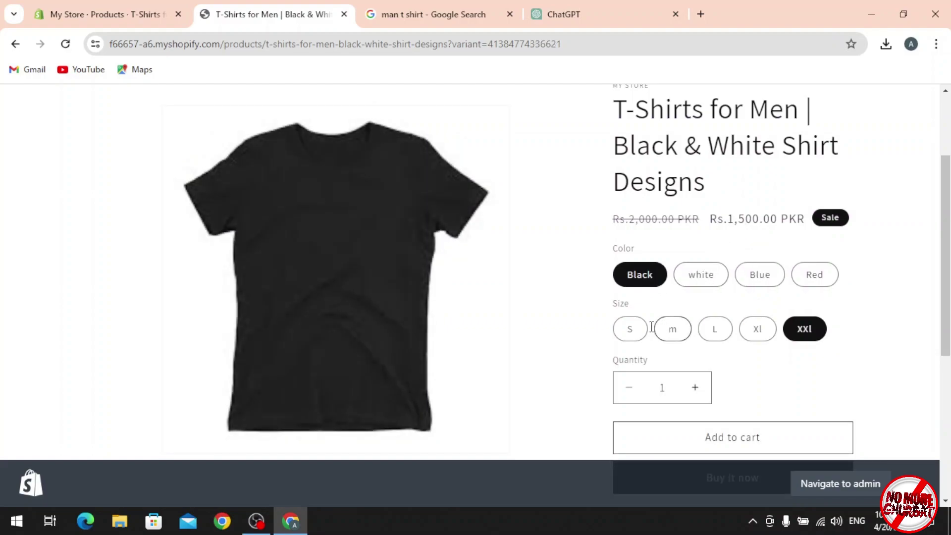
click(639, 336)
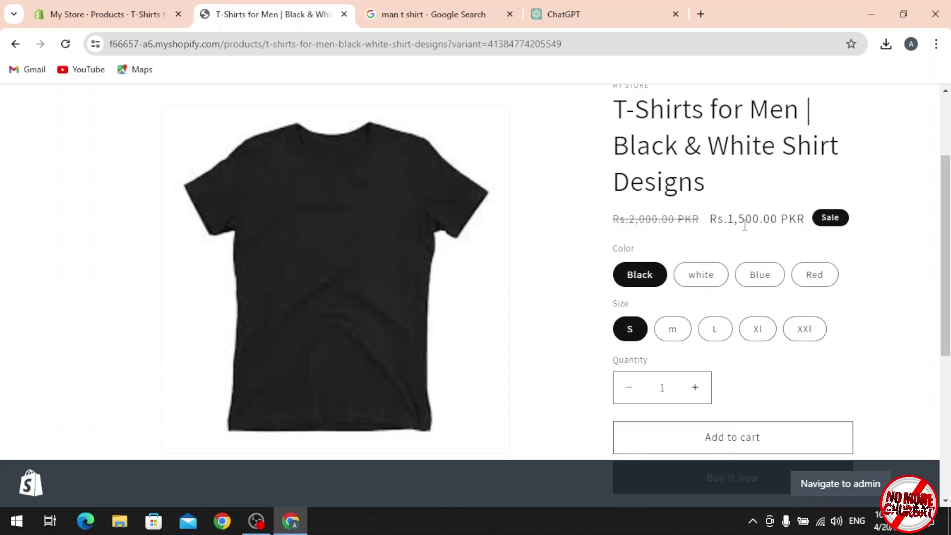
- Back in the Shopify admin, expand the Black variants and set the size L price to Rs 1,600.00
click(130, 10)
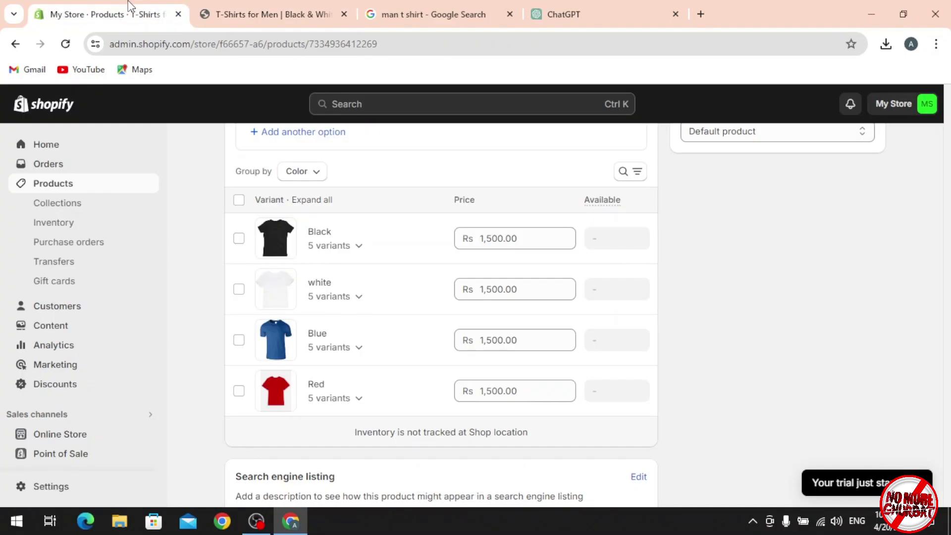
click(359, 247)
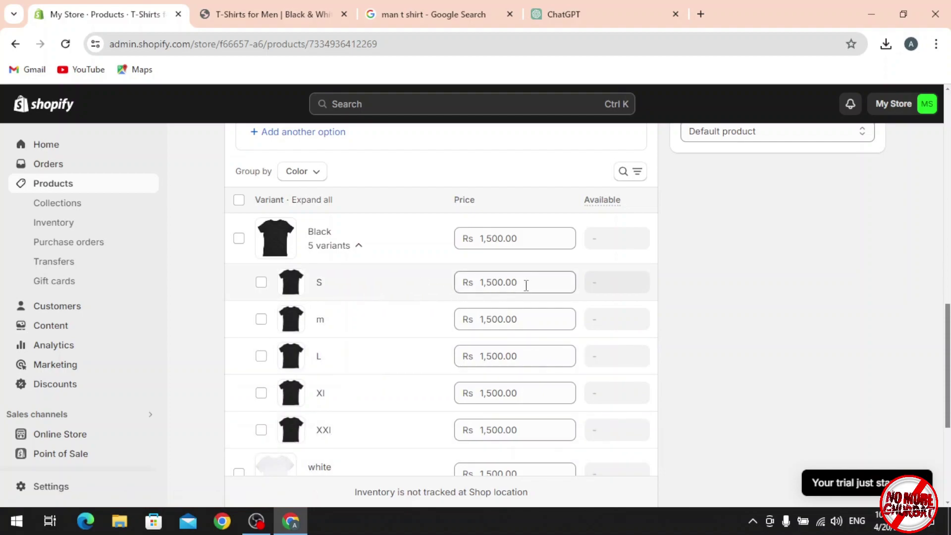
click(493, 315)
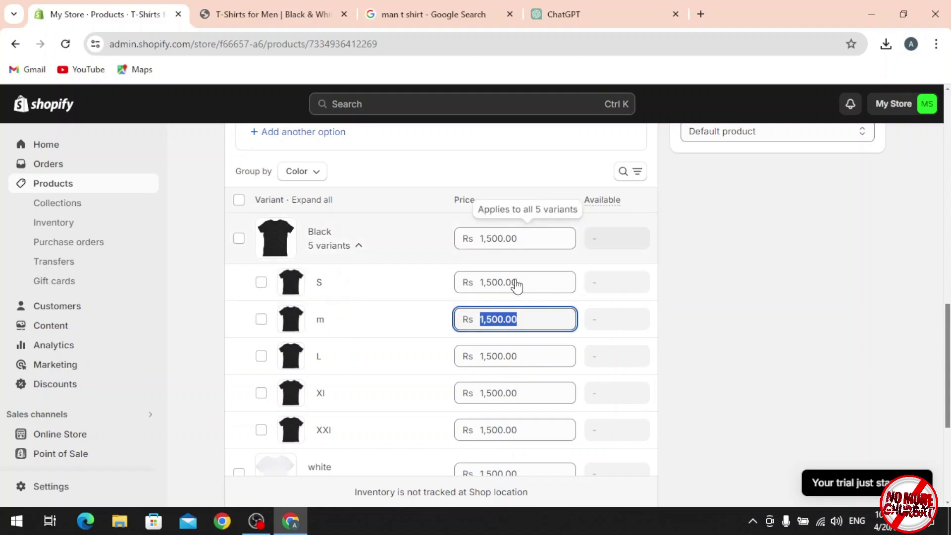
click(492, 352)
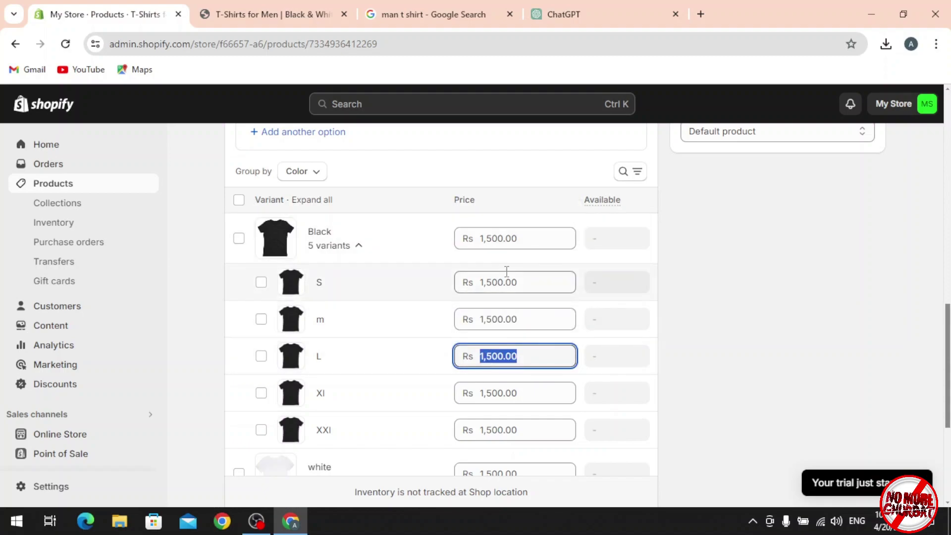
key(Left)
key(BackSpace)
text(6)
- Set the price of the Black variant in size Xl to Rs 1,700.00
click(493, 396)
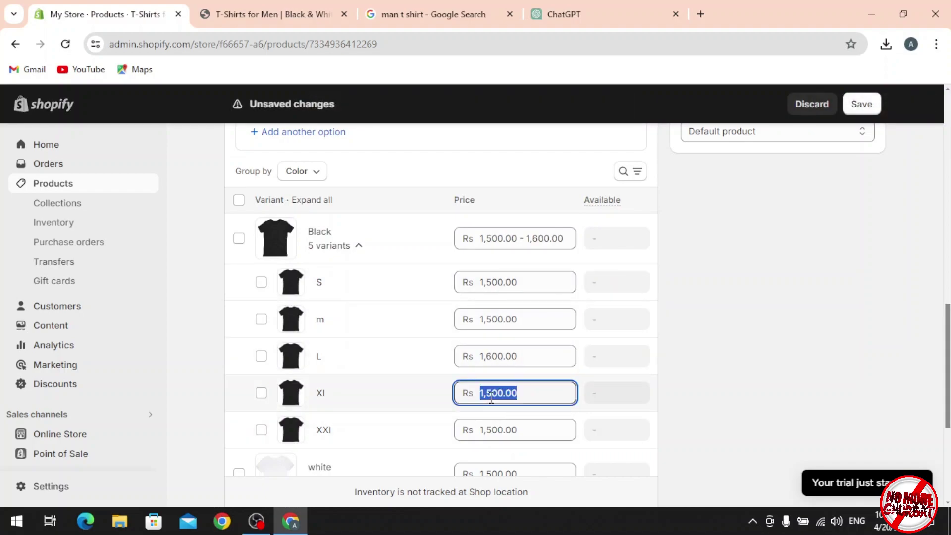
key(Left)
key(Right)
key(Right)
key(BackSpace)
text(7)
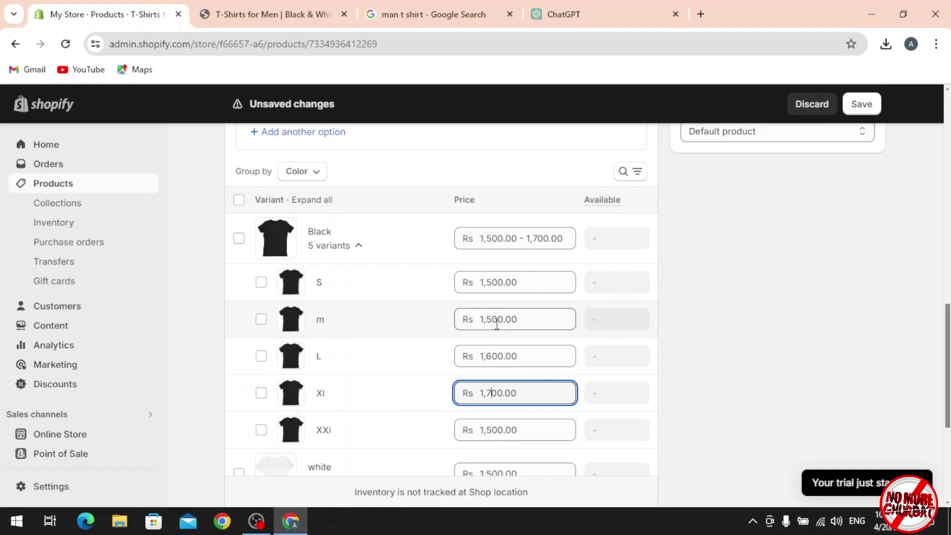
- Set the price of the Black variant in size XXl to Rs 1,800.00
click(496, 429)
key(Left)
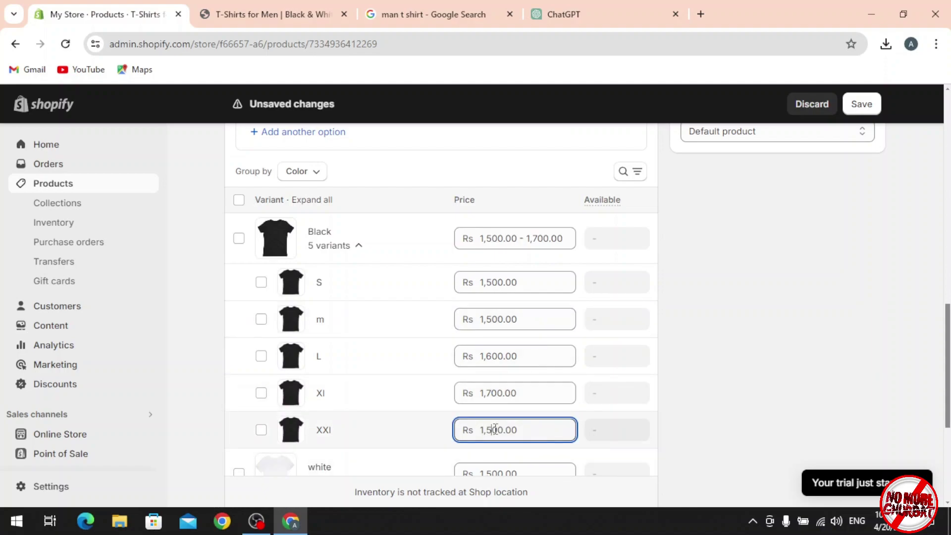
key(BackSpace)
text(8)
- Expand the white variants and set the size L price to Rs 1,600.00
scroll(429, 382, down, 2)
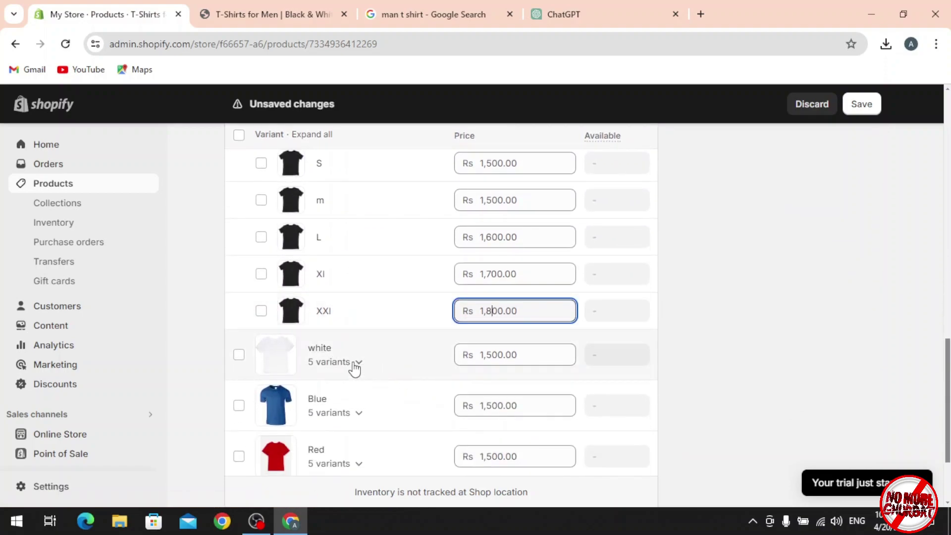
click(358, 362)
scroll(354, 369, down, 2)
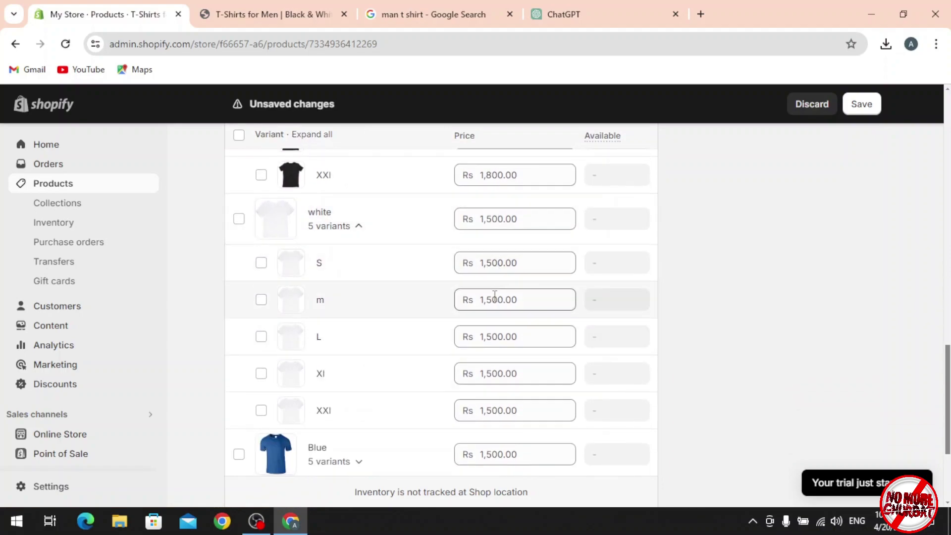
click(492, 333)
click(492, 332)
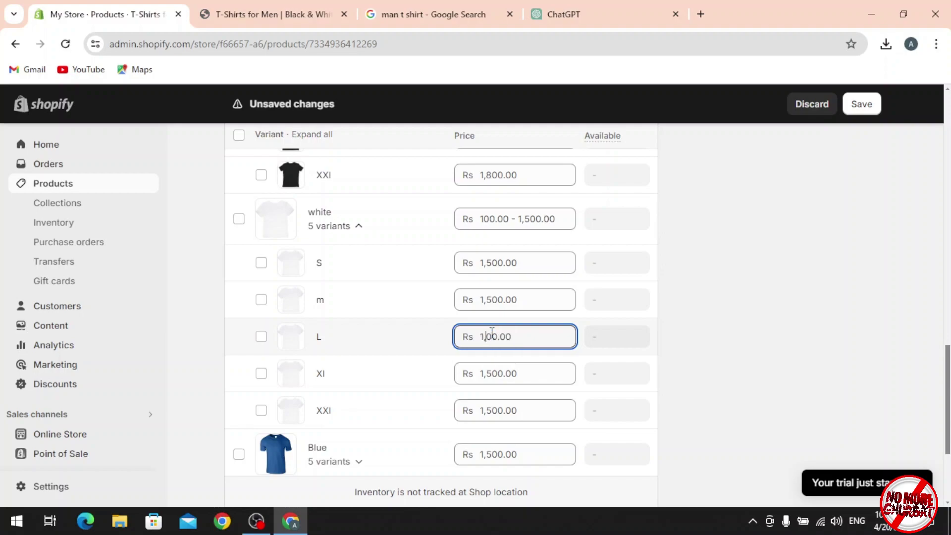
text(6)
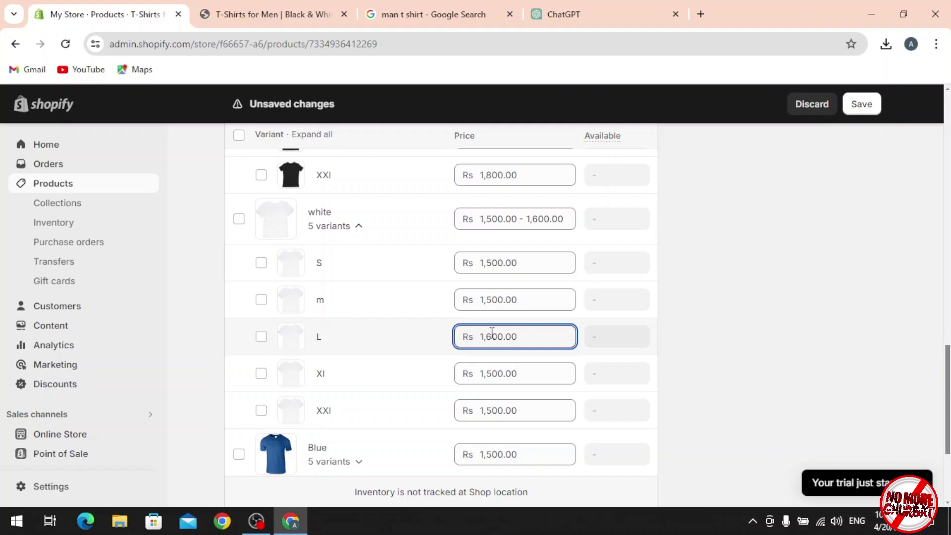
- Set the white variants' prices to Rs 1,700.00 for size Xl and Rs 1,800.00 for size XXl
click(495, 374)
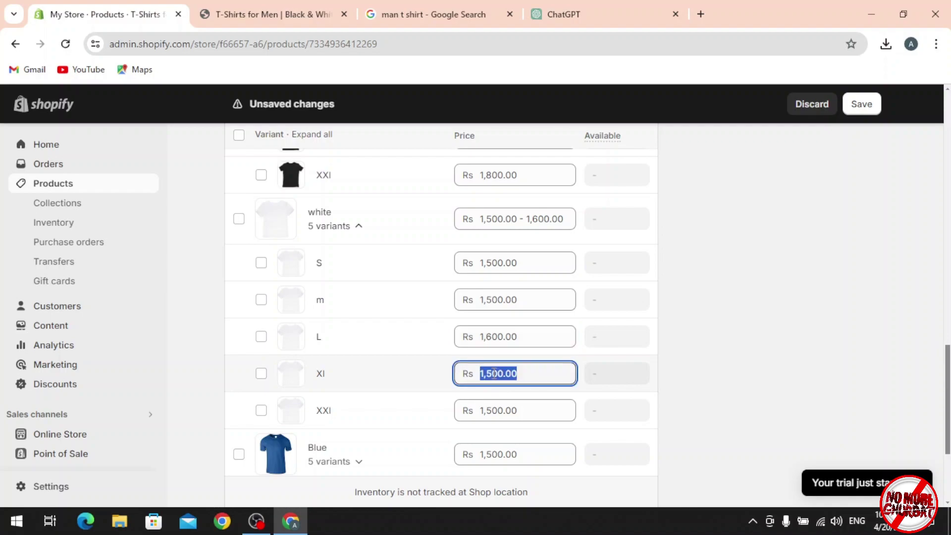
click(499, 372)
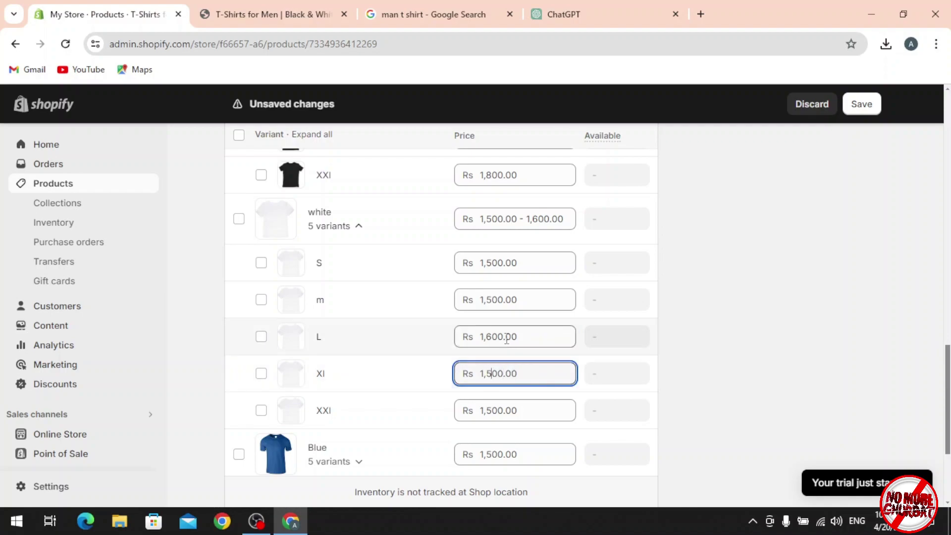
key(BackSpace)
text(7)
click(490, 413)
click(489, 413)
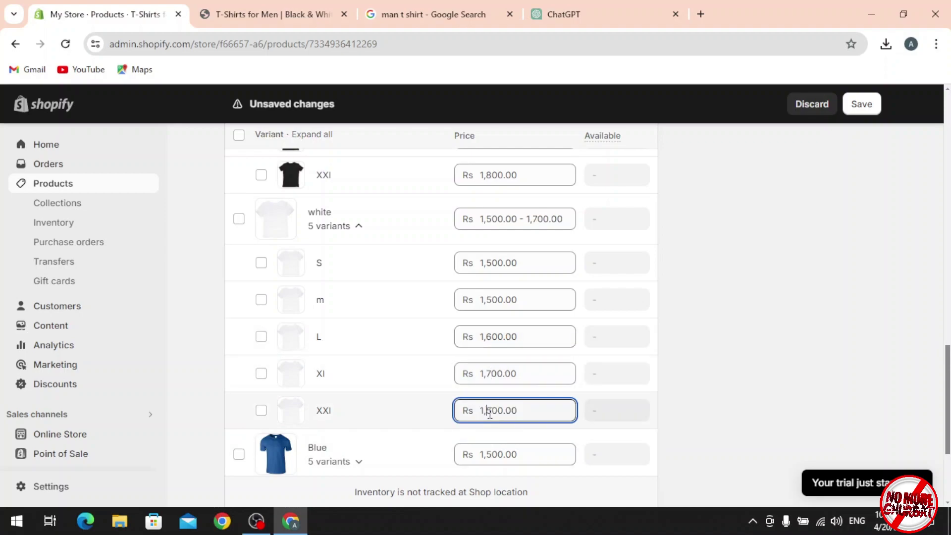
key(Delete)
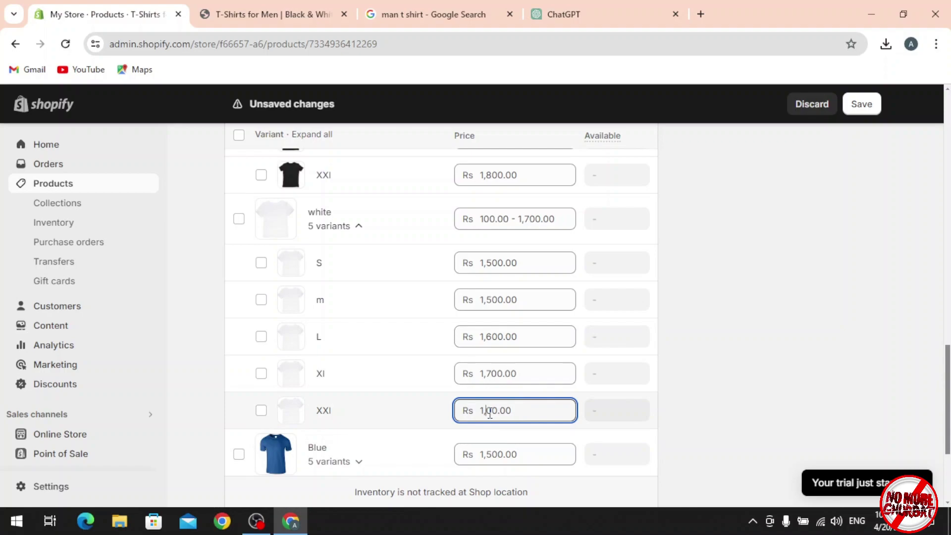
text(8)
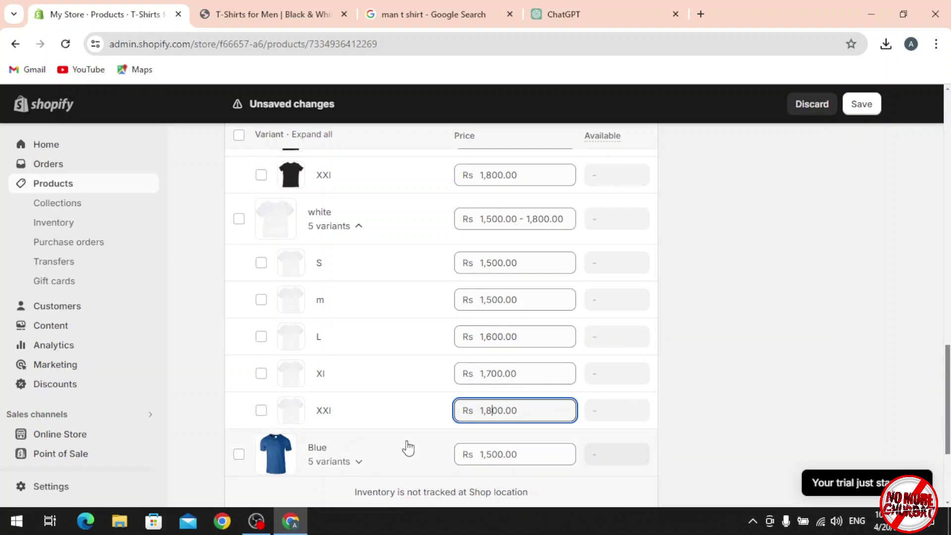
- Expand the Blue variants and set the size L price to Rs 1,600.00
scroll(408, 448, down, 3)
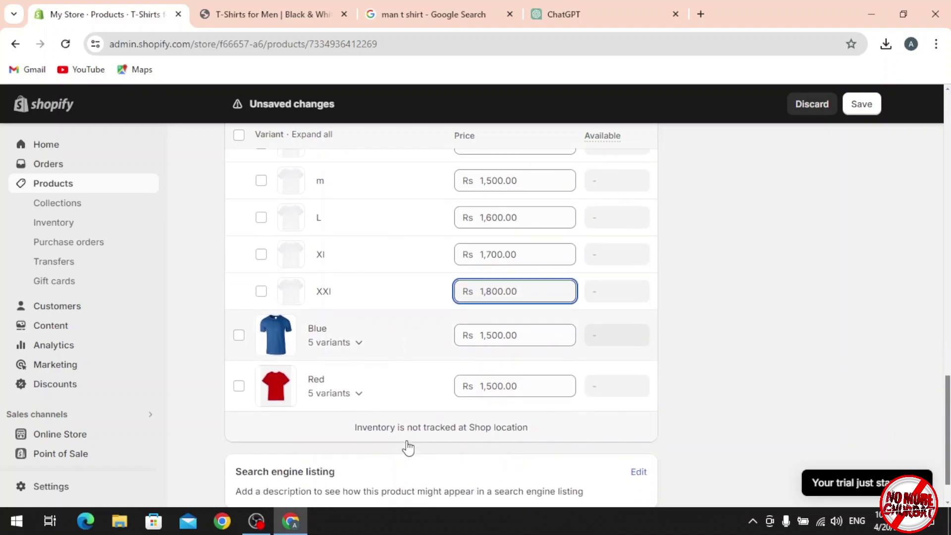
click(348, 342)
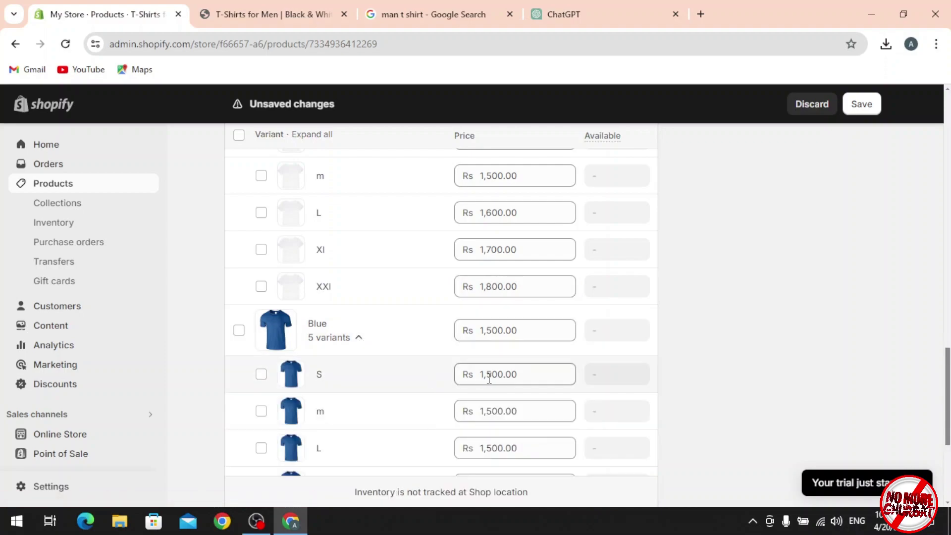
click(493, 443)
key(Left)
key(Right)
key(Right)
key(BackSpace)
text(6)
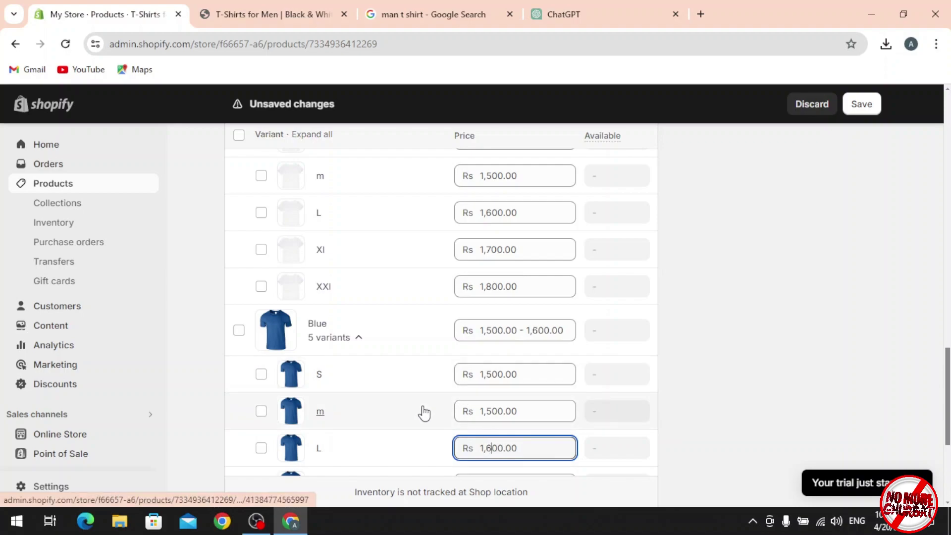
- Set the price of the Blue variant in size Xl to Rs 1,700.00
scroll(425, 412, down, 3)
click(492, 354)
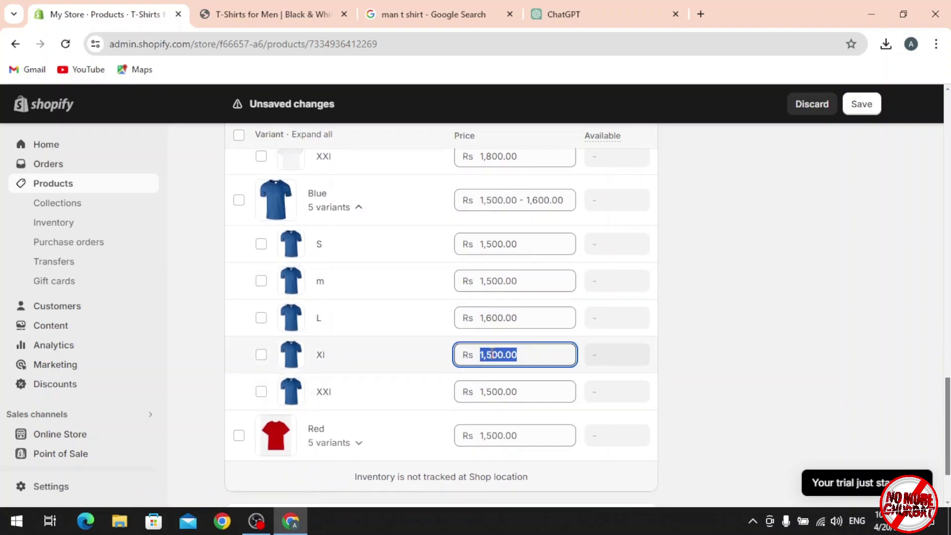
key(Right)
click(492, 354)
key(BackSpace)
text(7)
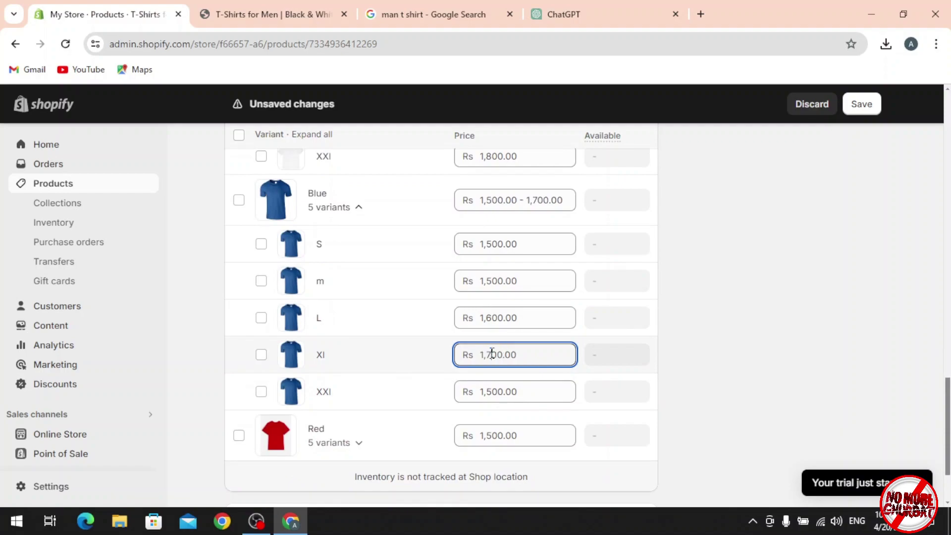
- Set the price of the Blue variant in size XXl to Rs 1,800.00
click(489, 392)
key(Left)
key(Right)
key(Right)
key(Right)
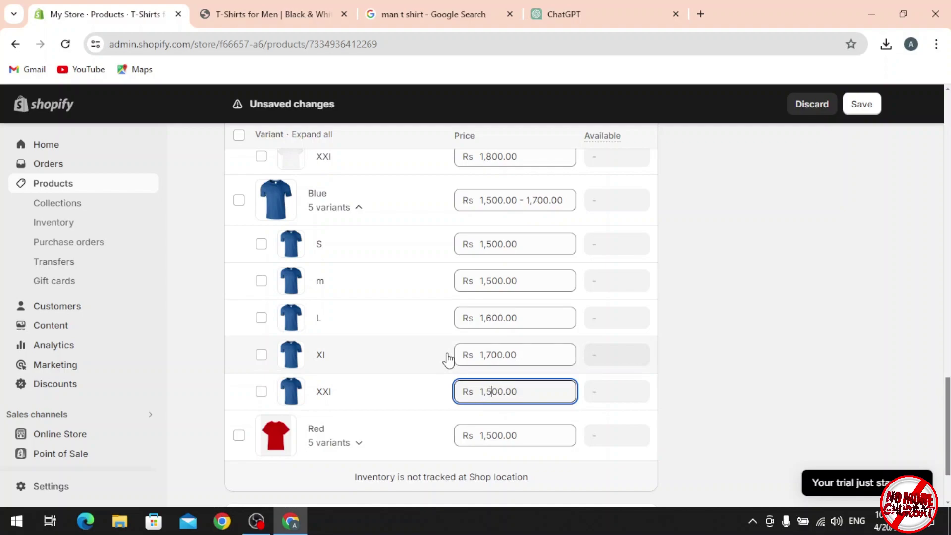
key(BackSpace)
text(8)
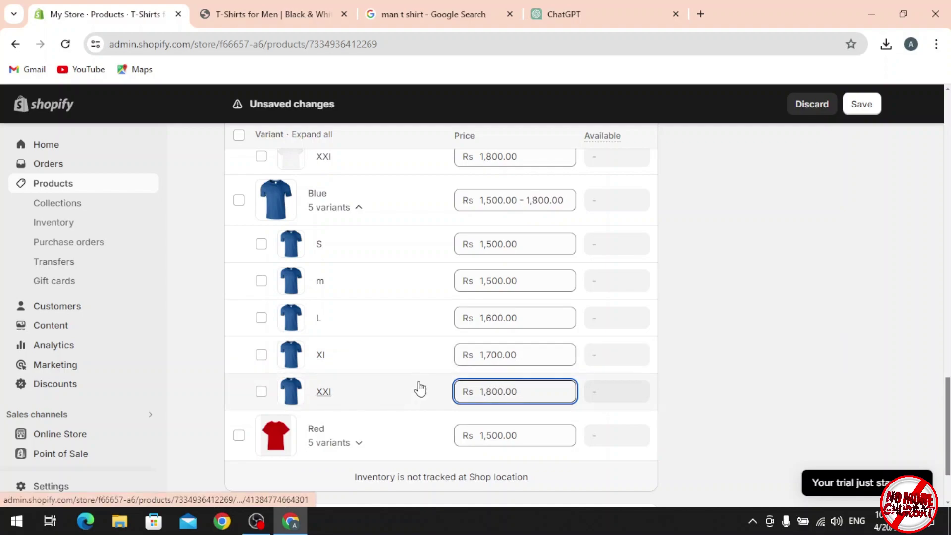
- Expand the Red variants and set the size L price to Rs 1,600.00
scroll(418, 389, down, 1)
click(361, 352)
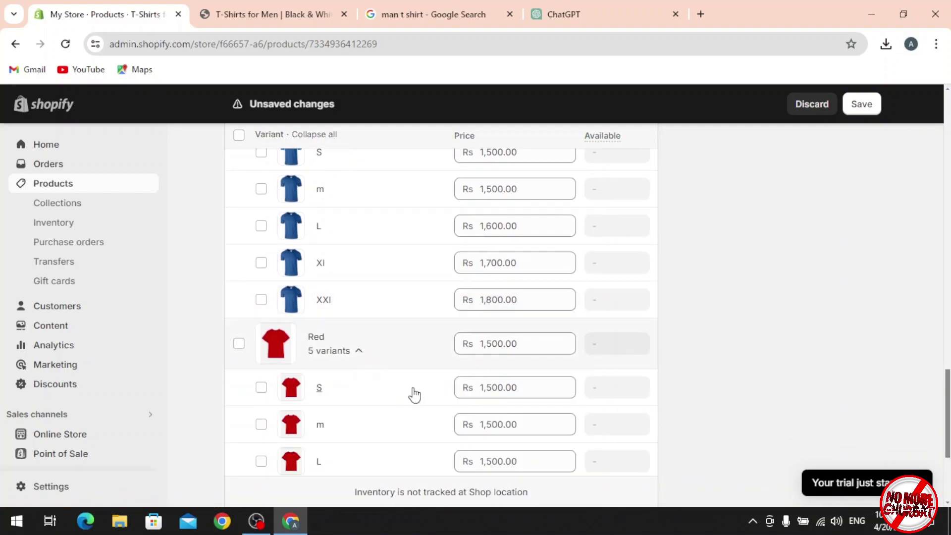
scroll(362, 431, down, 3)
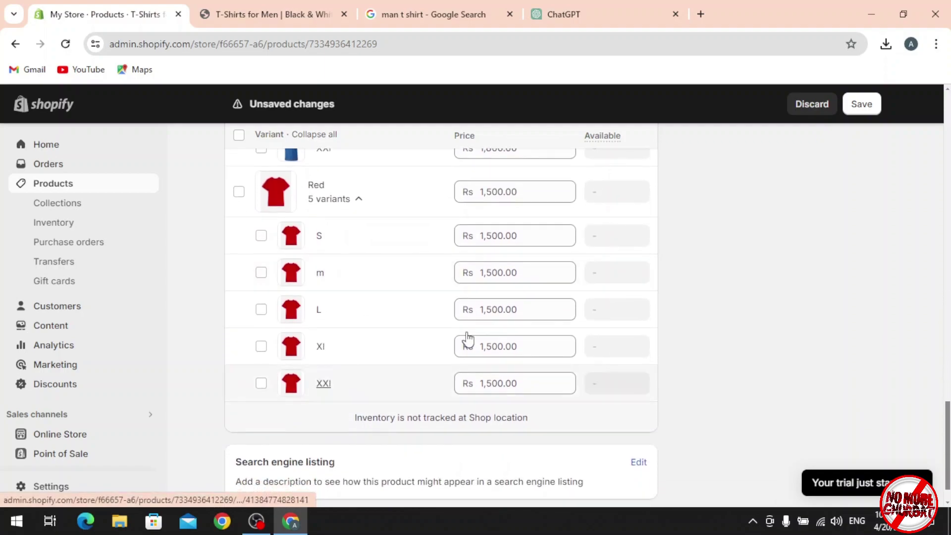
click(490, 306)
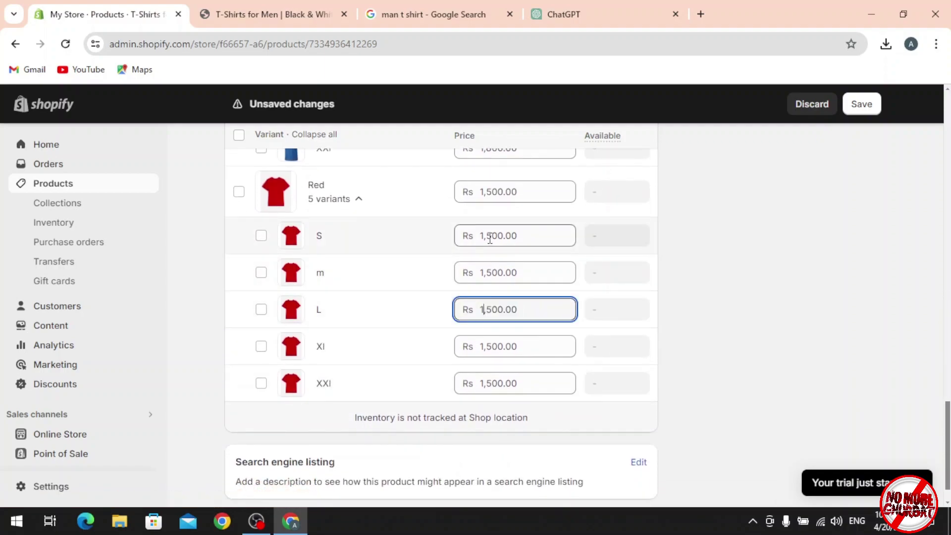
key(BackSpace)
text(6)
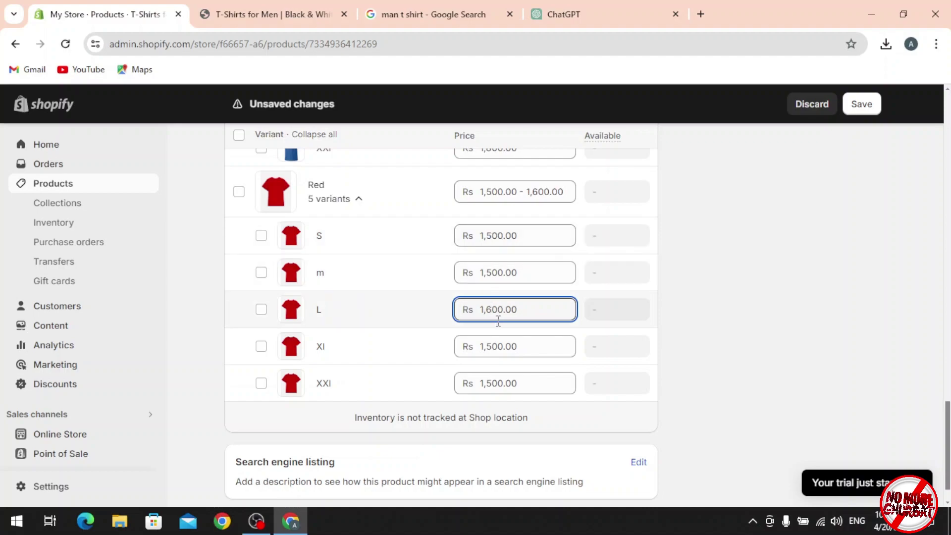
- Set the Red variants' prices to Rs 1,700.00 for Xl and Rs 1,800.00 for XXl, and save the product
click(488, 348)
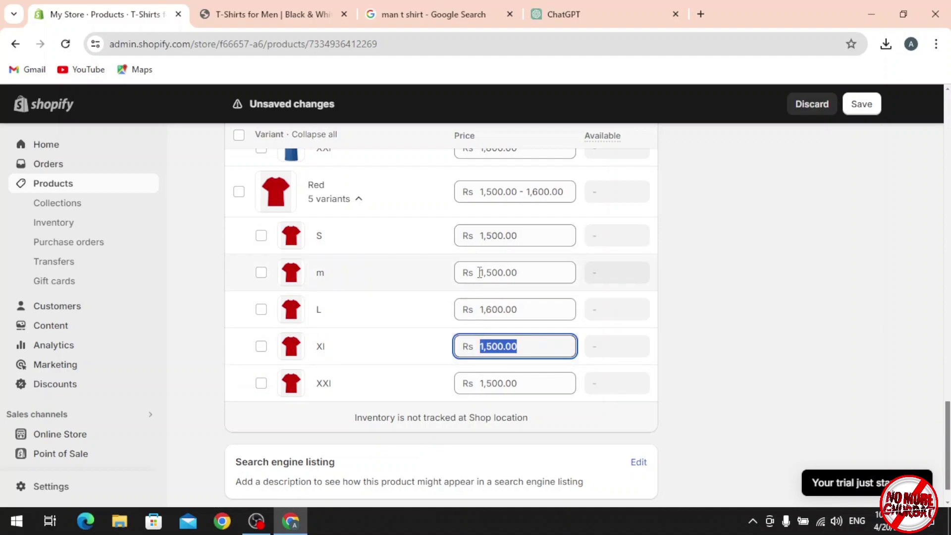
key(BackSpace)
text(7)
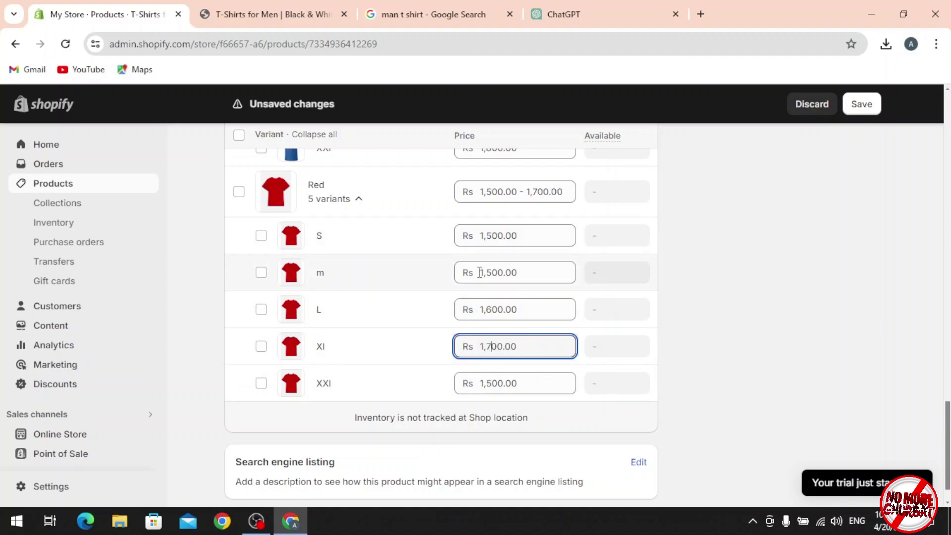
click(496, 382)
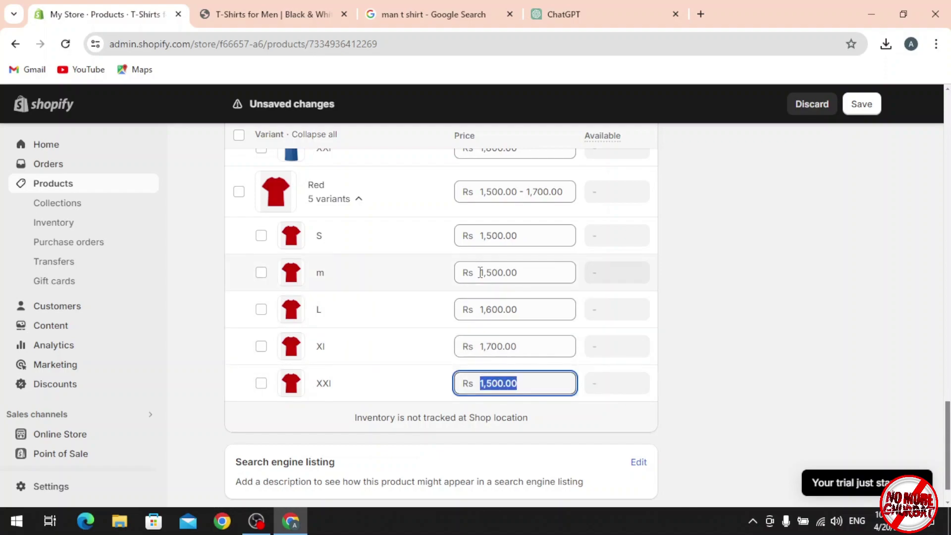
key(BackSpace)
text(8)
click(860, 105)
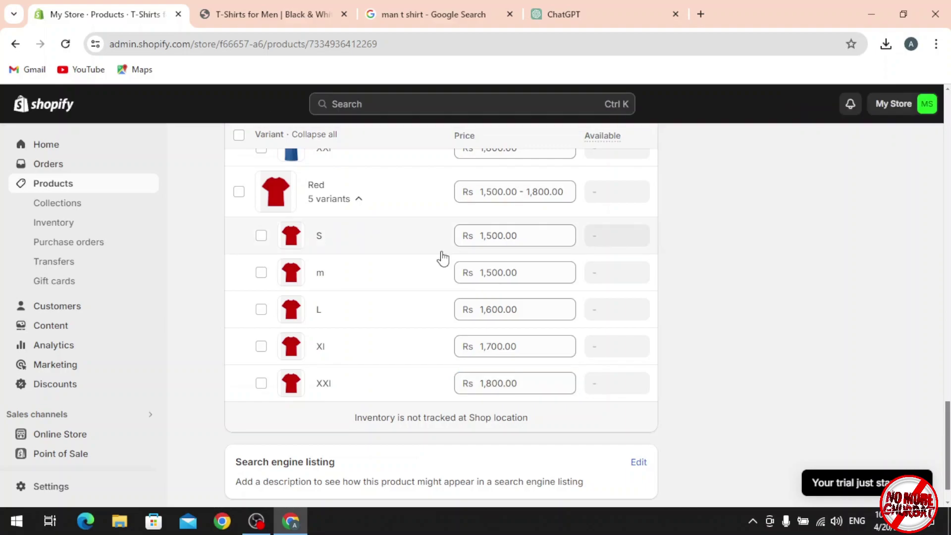
- Return to the storefront, reload the My Store home page and reopen the T-shirt's product page
scroll(442, 258, up, 15)
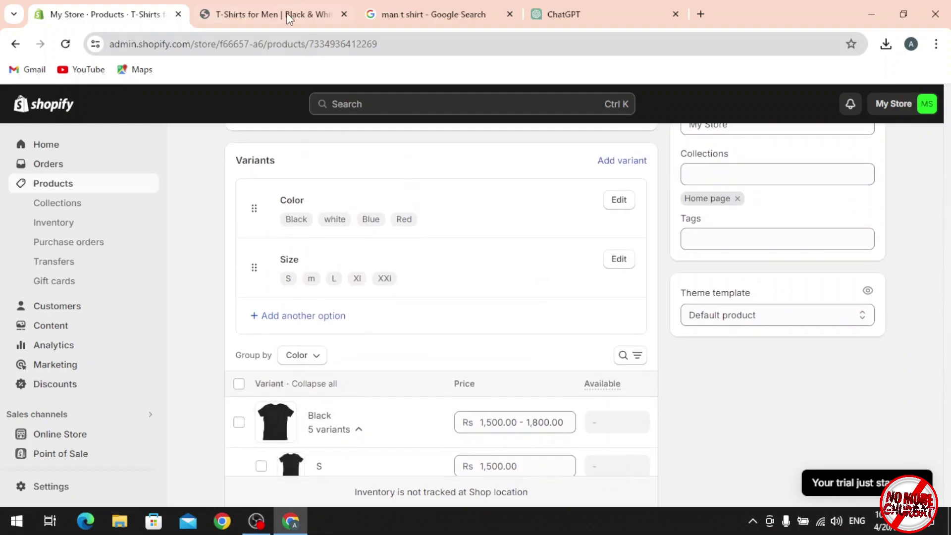
click(269, 9)
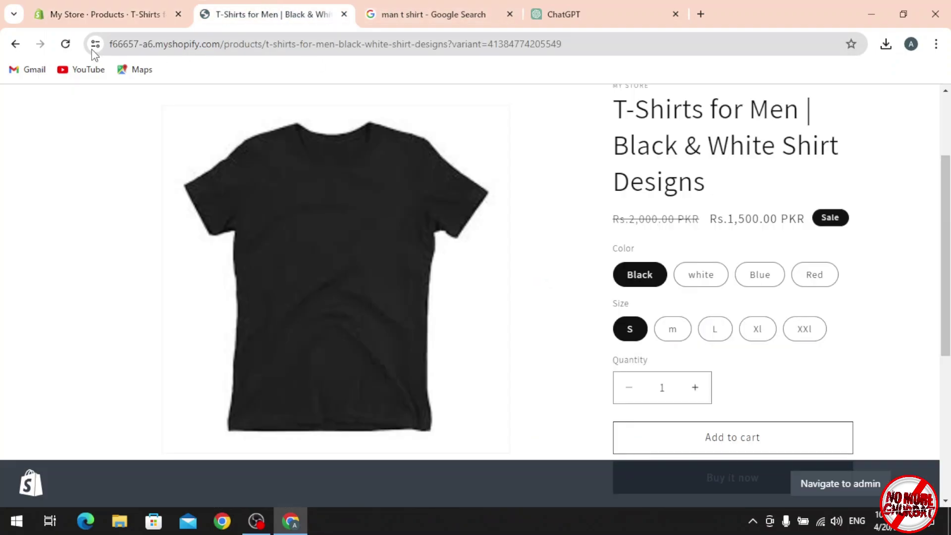
scroll(103, 141, up, 3)
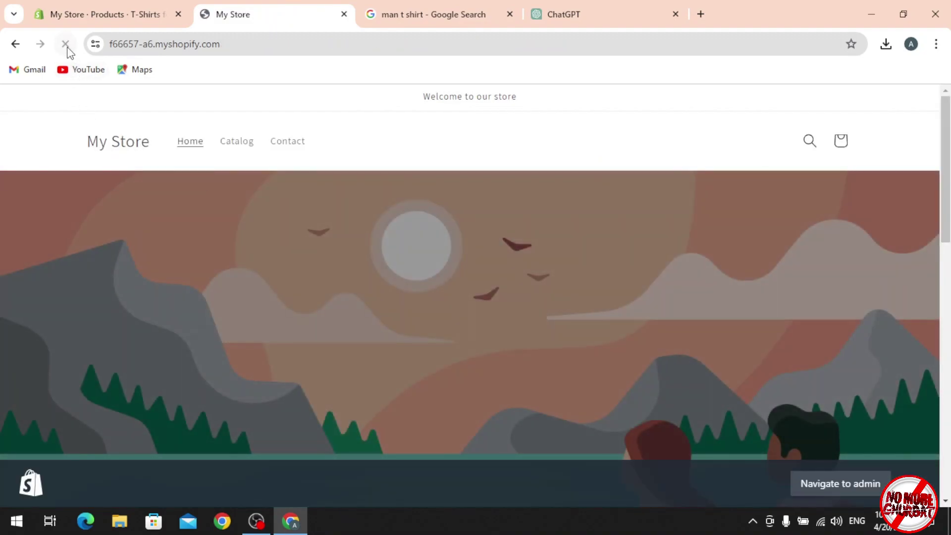
click(68, 50)
click(68, 47)
scroll(188, 222, down, 15)
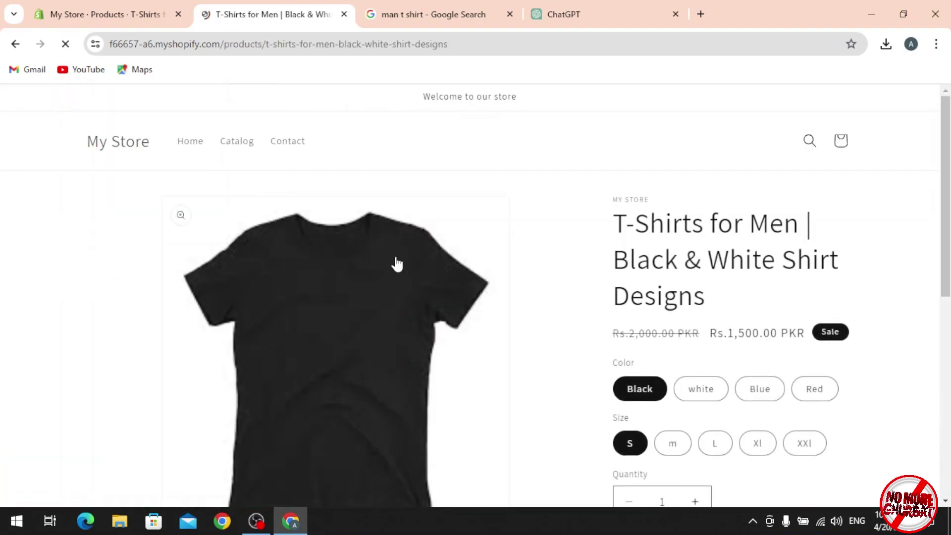
- Check the prices of the Black shirt in sizes L and Xl, and of the Blue shirt in size Xl
scroll(396, 264, down, 3)
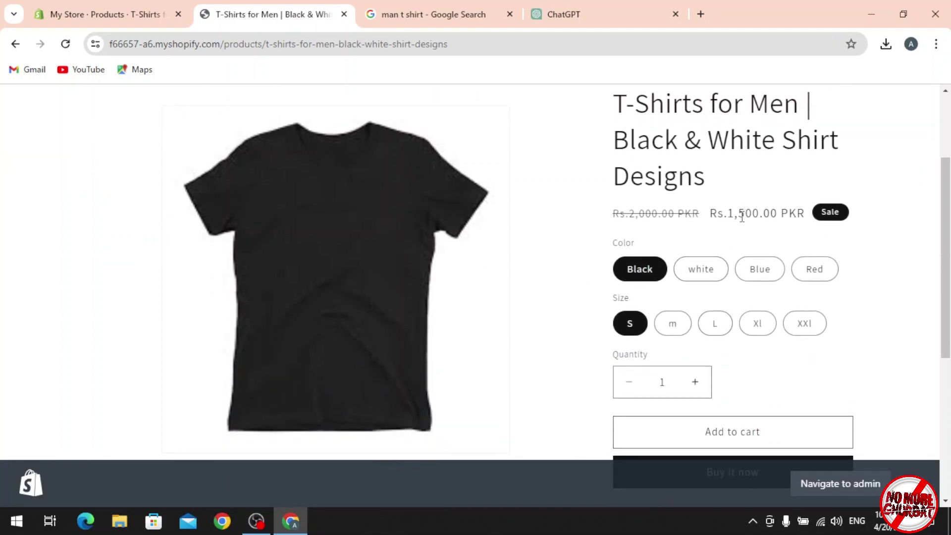
click(716, 325)
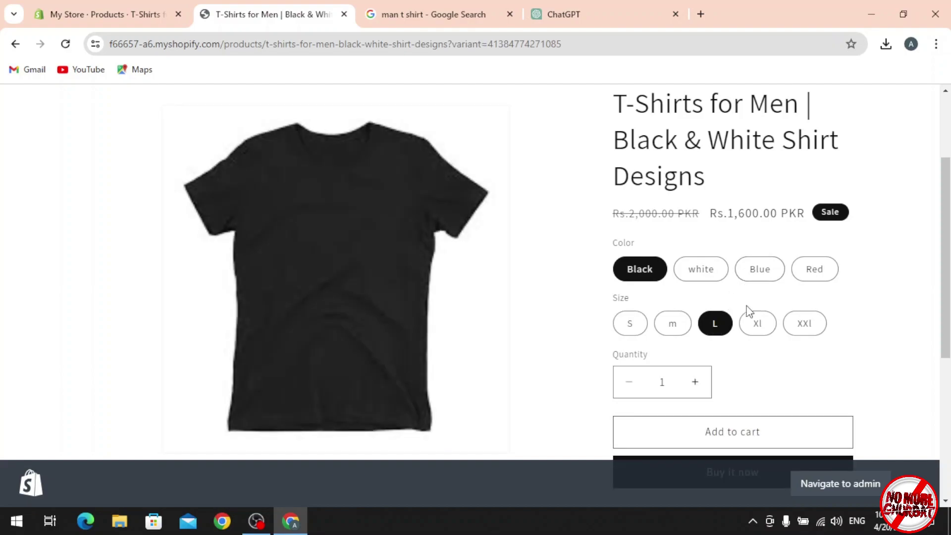
click(754, 333)
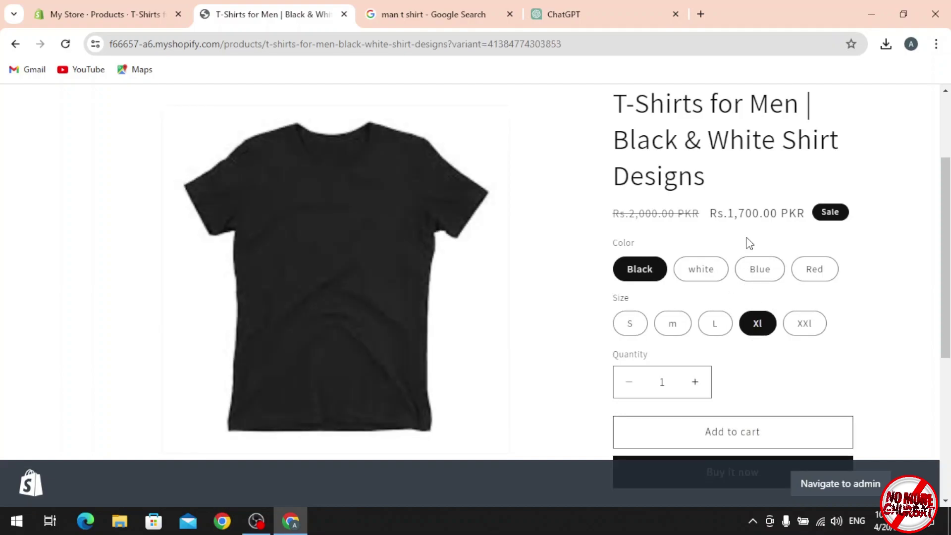
click(762, 271)
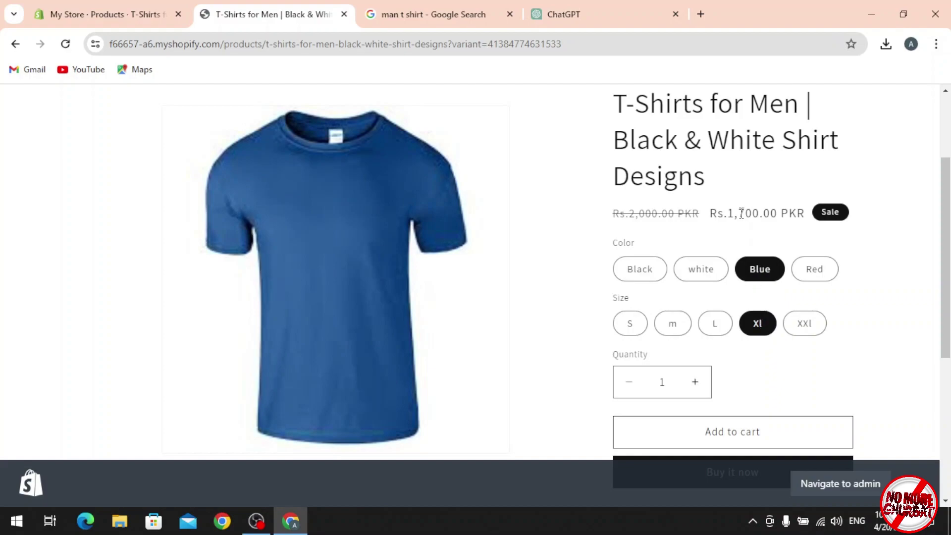
- Check the Blue shirt's prices in sizes XXl, S, m and L
click(803, 326)
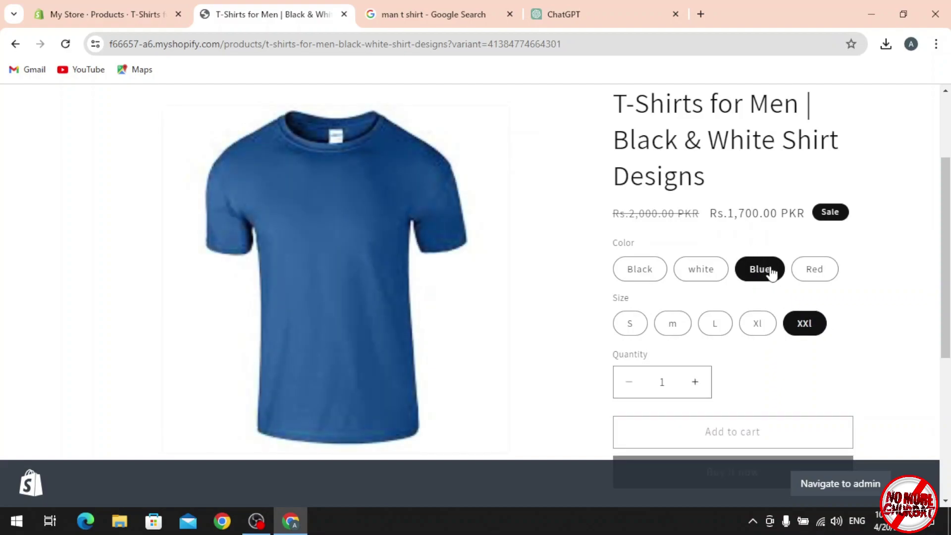
click(643, 323)
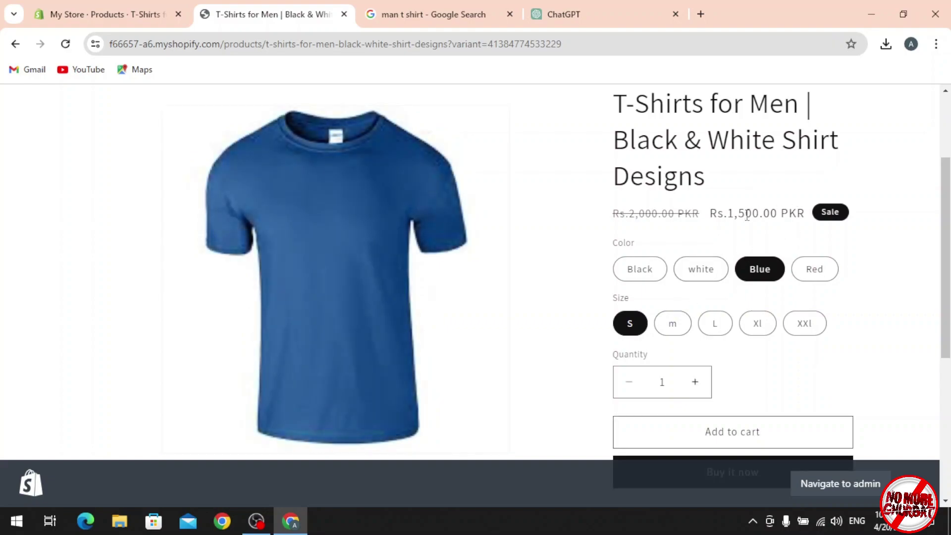
click(673, 332)
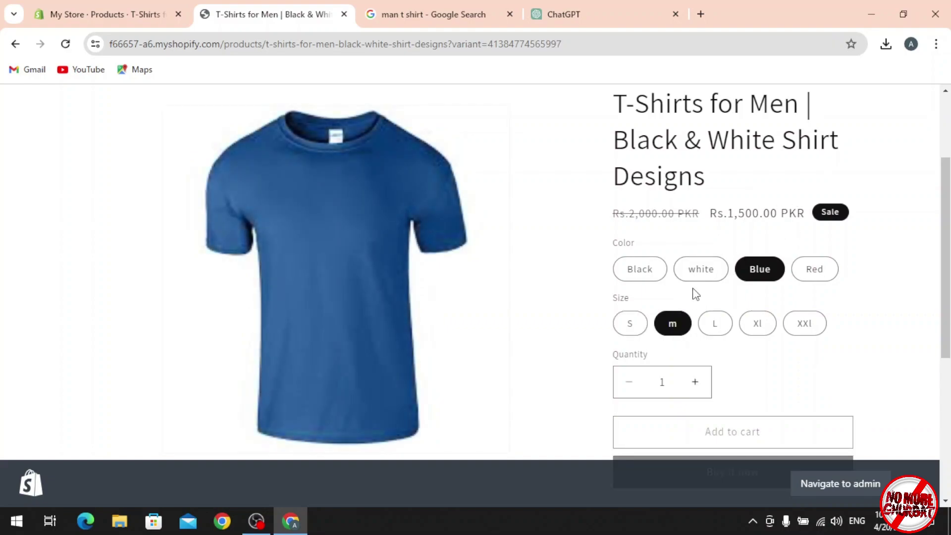
click(713, 322)
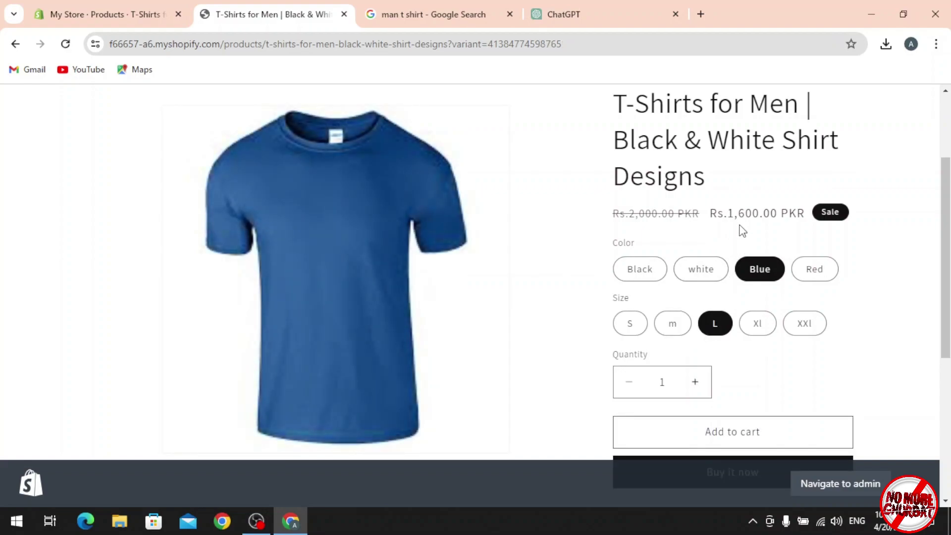
- Compare the images and size L prices of the Black, white, Red and Blue shirts
click(642, 270)
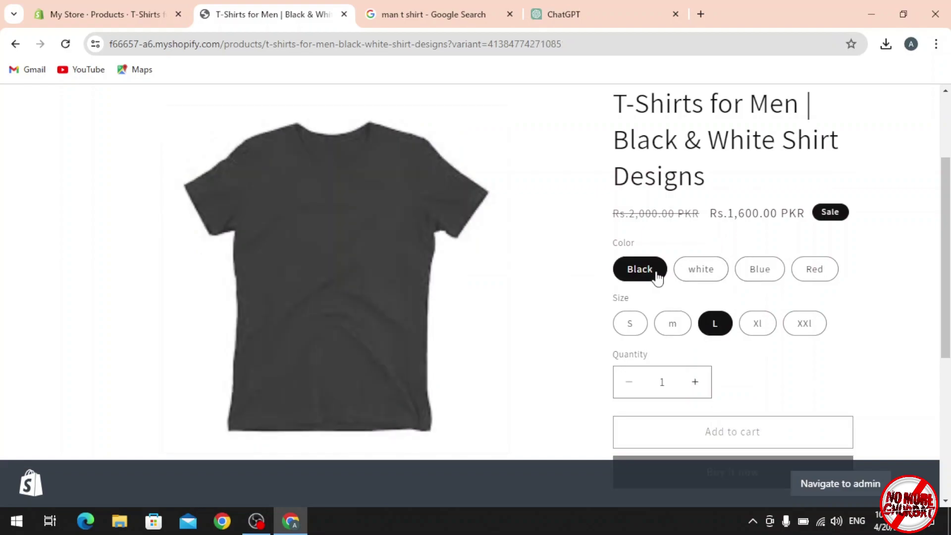
click(687, 281)
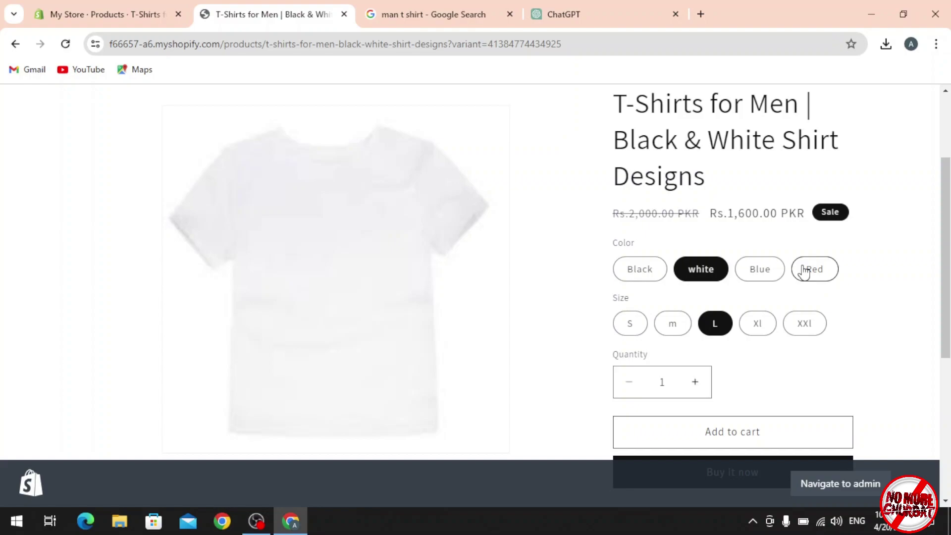
click(804, 271)
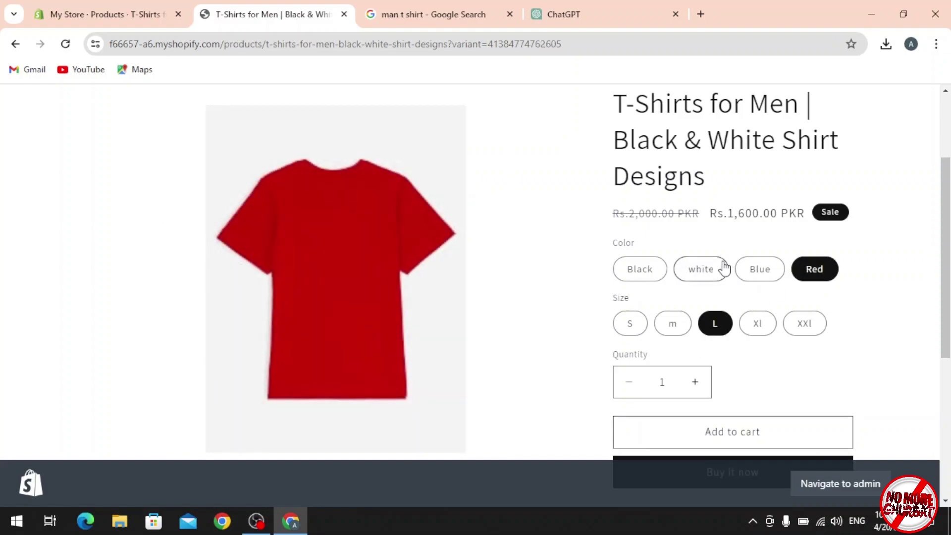
click(709, 276)
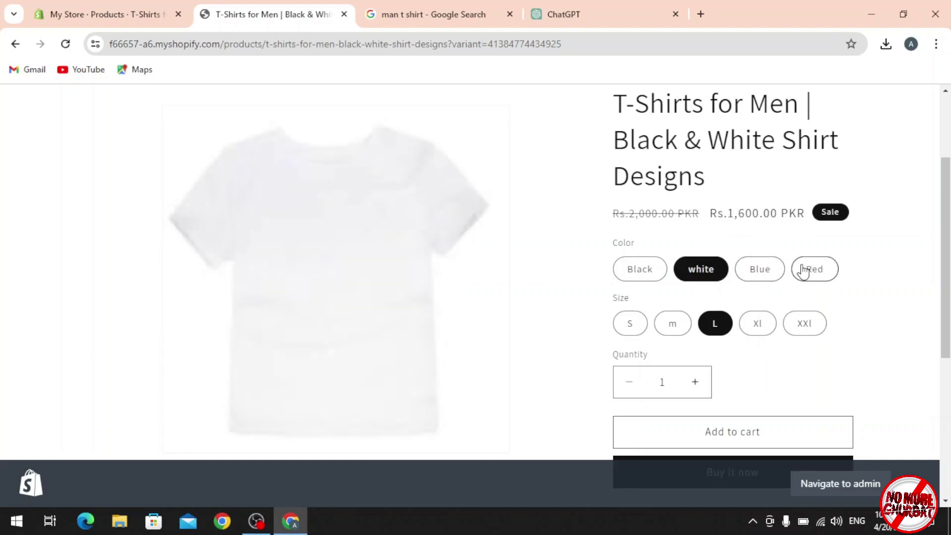
click(759, 280)
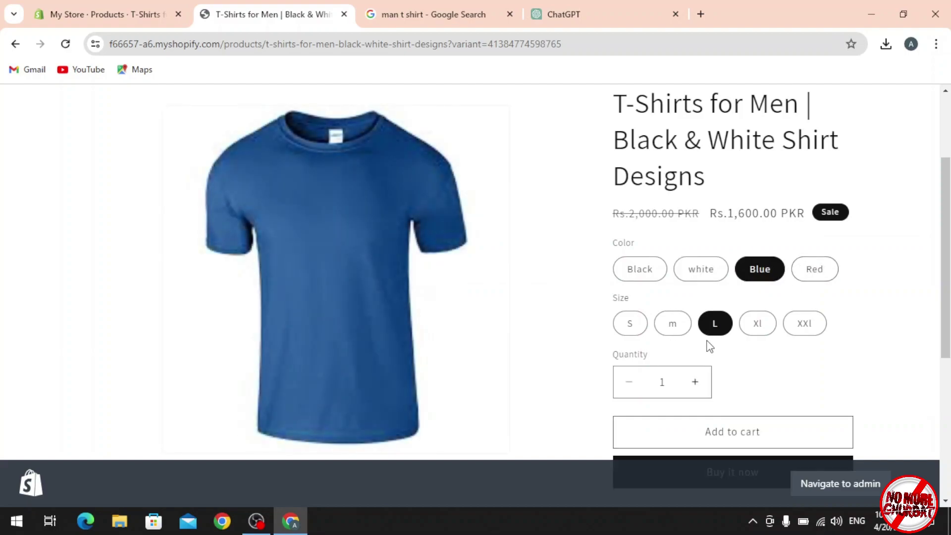
- Recheck the Blue shirt's prices in sizes m and XXl and look over the product page
click(681, 336)
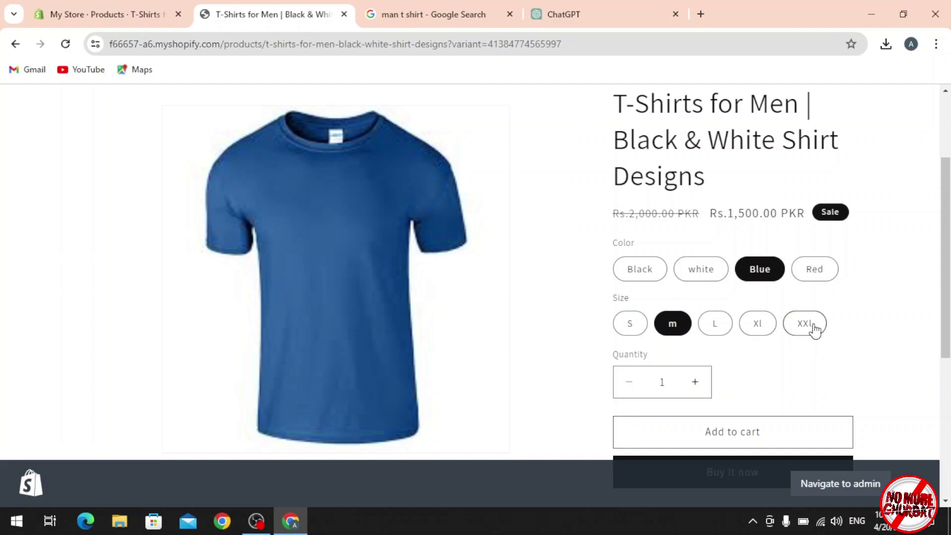
click(812, 324)
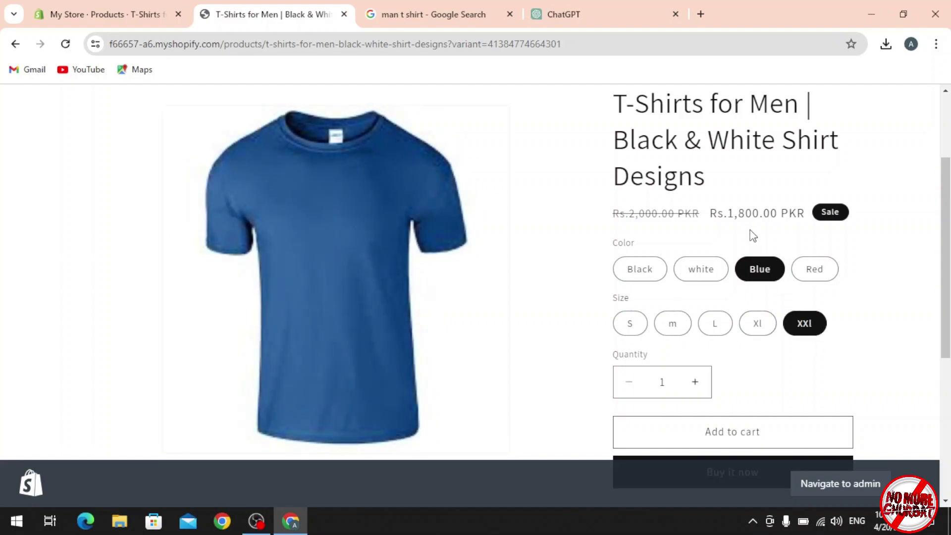
scroll(866, 315, down, 5)
scroll(866, 314, up, 6)
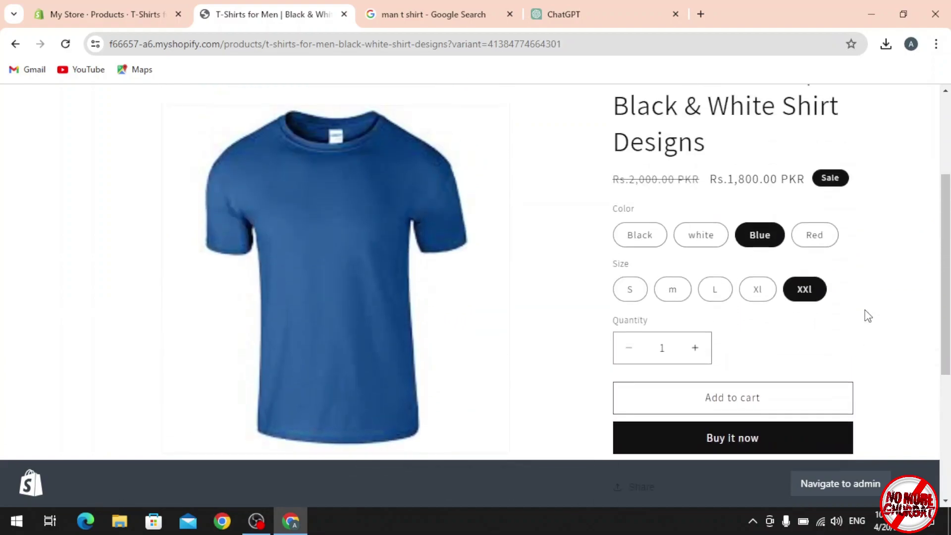
scroll(867, 315, up, 2)
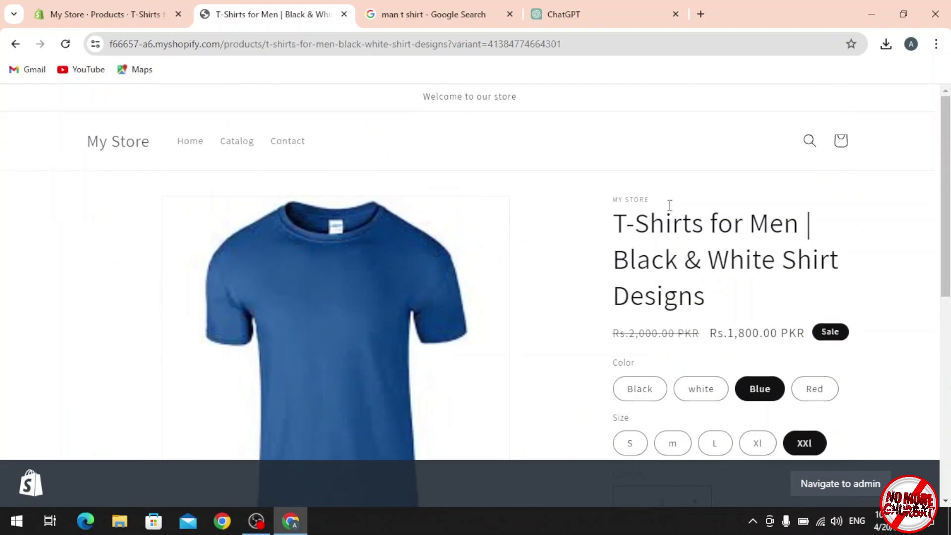
scroll(670, 205, down, 2)
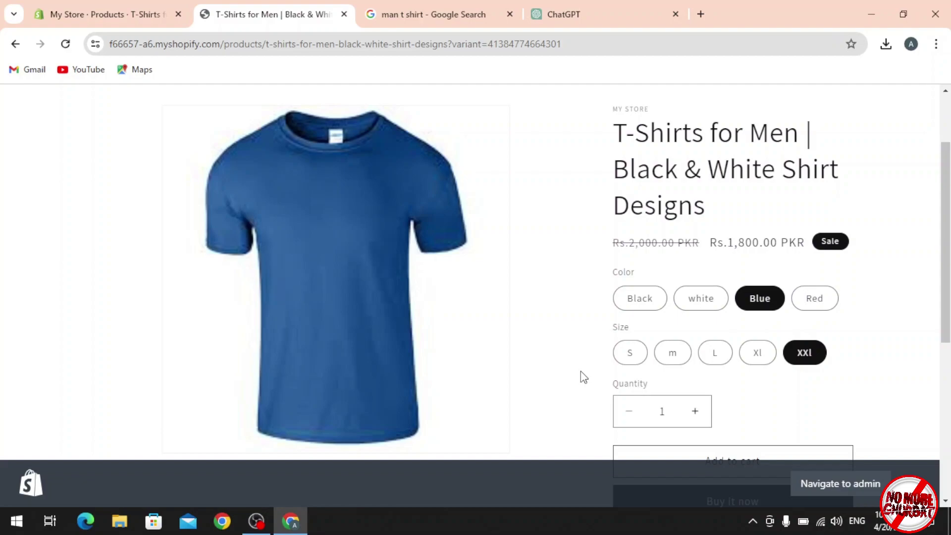
click(672, 355)
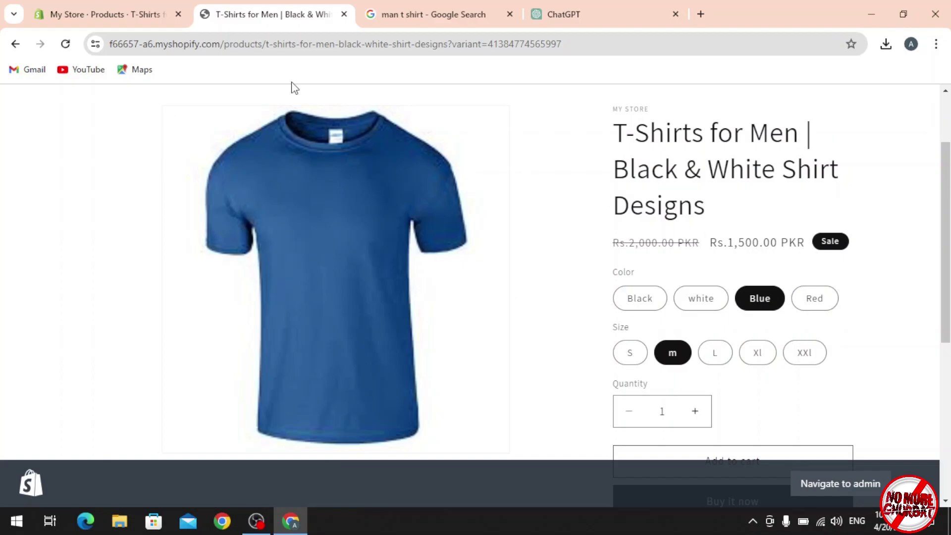
- Return to the T-shirt's product page in the Shopify admin, add yellow as a Color option value and save the product
click(137, 8)
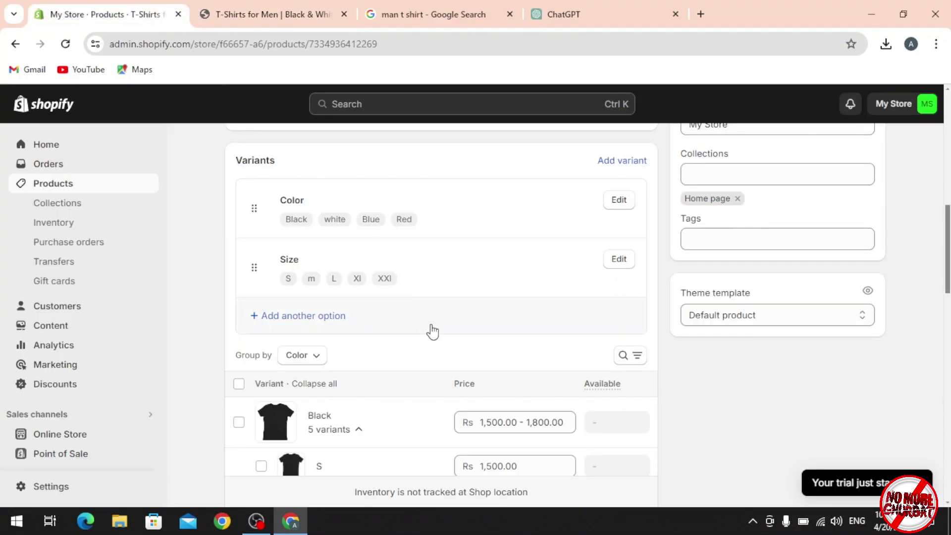
scroll(431, 330, down, 3)
scroll(432, 330, up, 10)
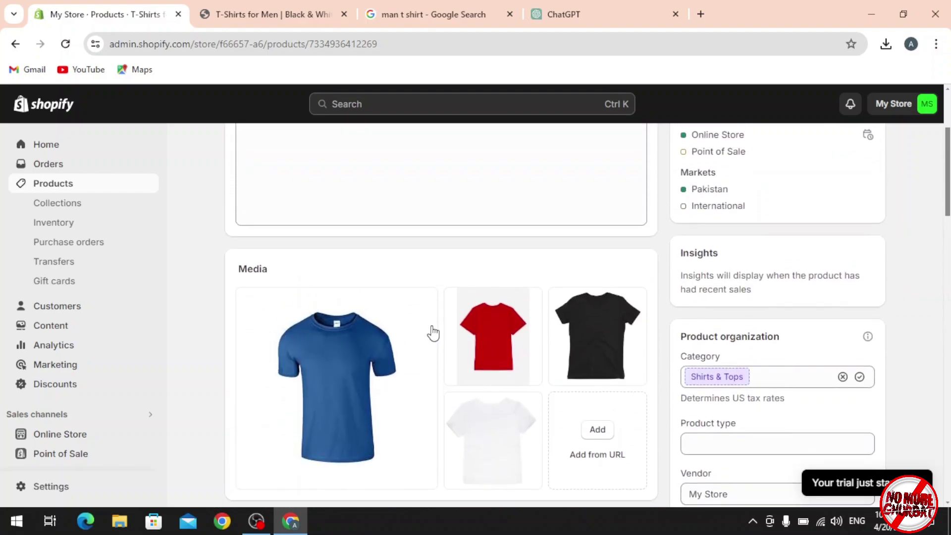
scroll(433, 332, down, 4)
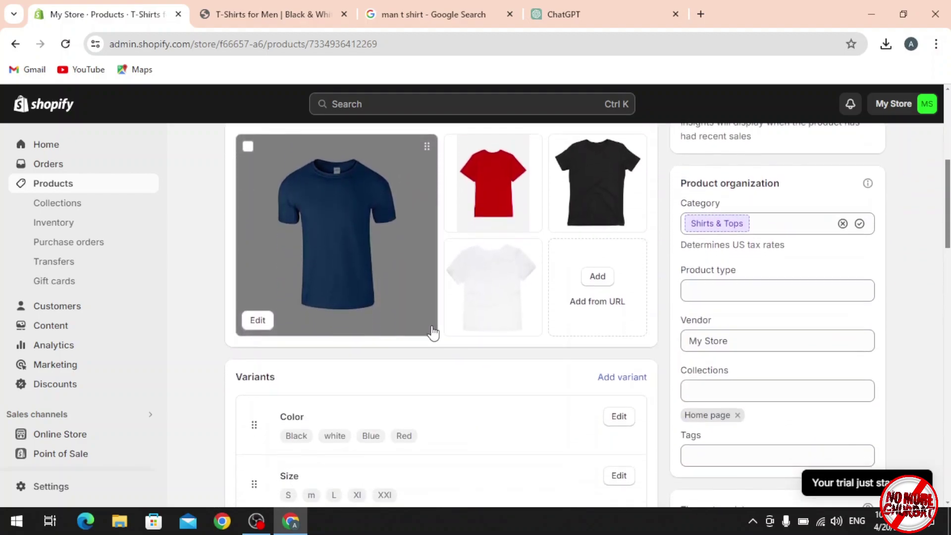
scroll(432, 328, down, 2)
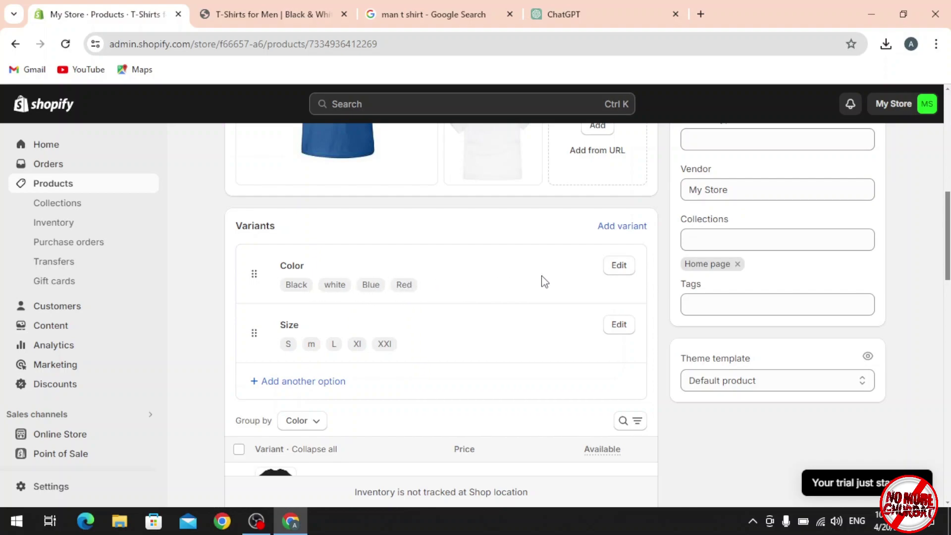
click(613, 270)
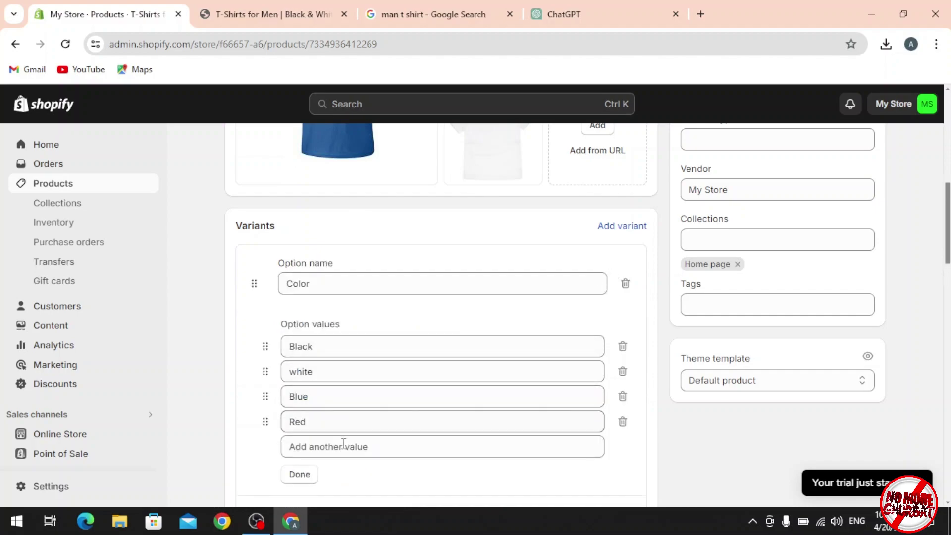
click(305, 451)
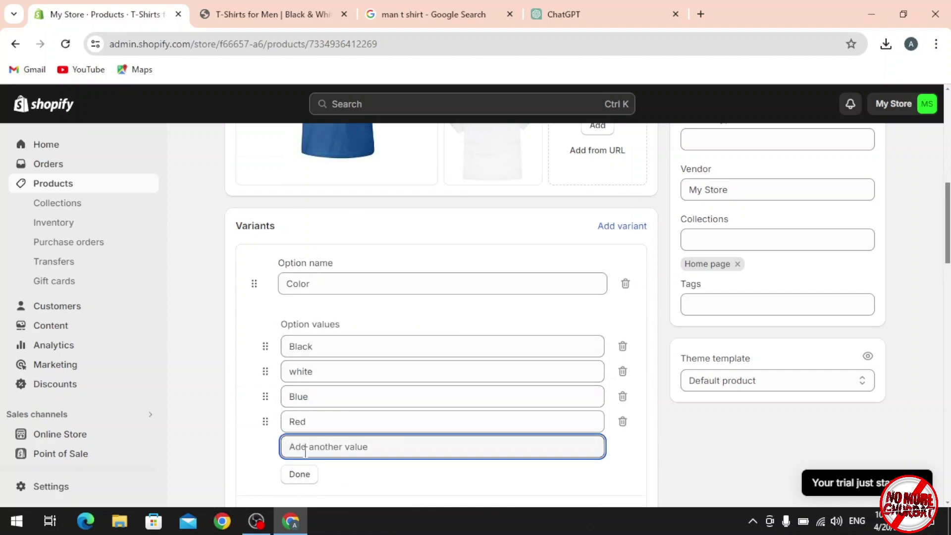
text(yellow)
click(302, 500)
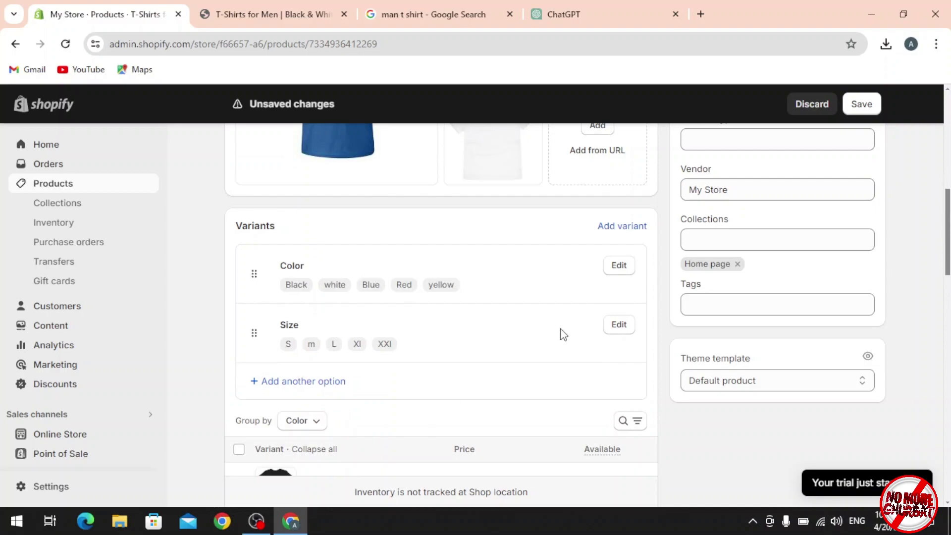
click(869, 102)
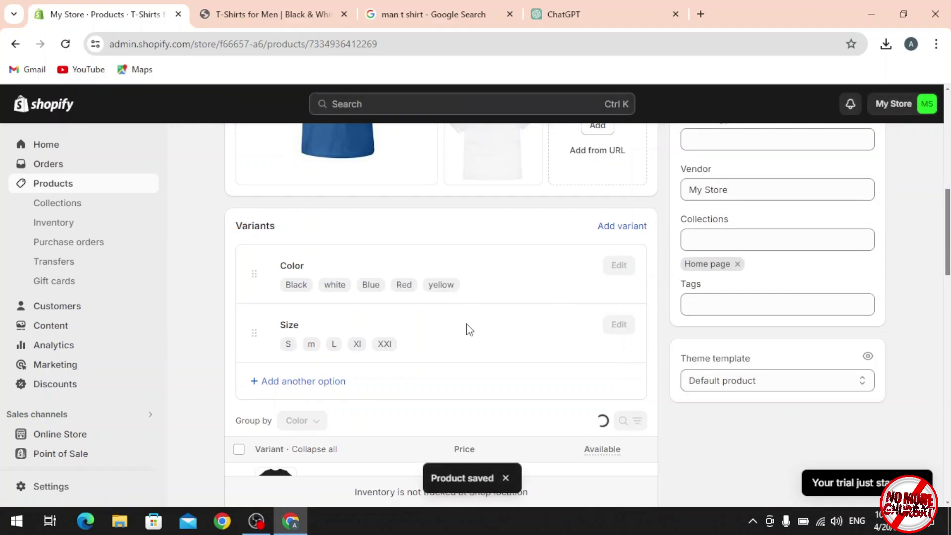
- Switch back to the storefront, reload the My Store home page and open the featured T-shirt's product page
scroll(468, 327, down, 3)
click(265, 13)
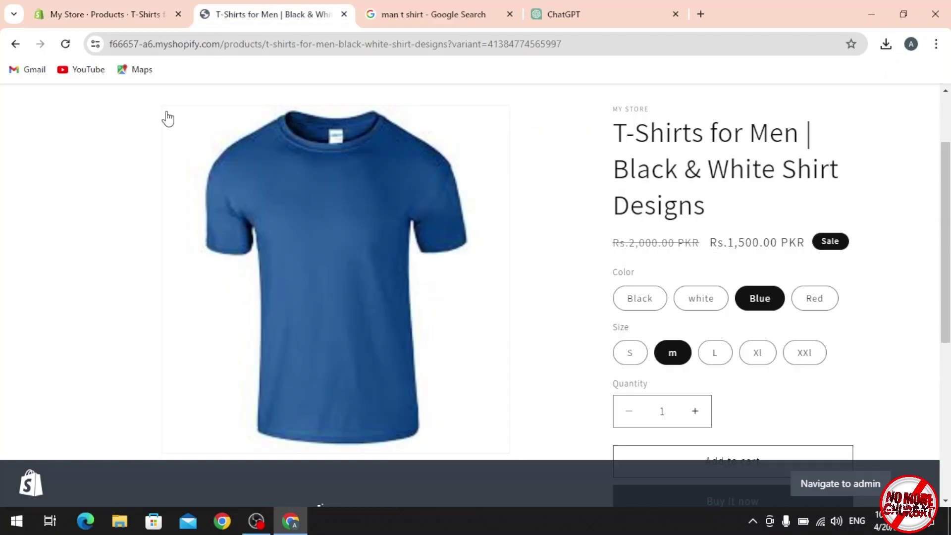
click(73, 46)
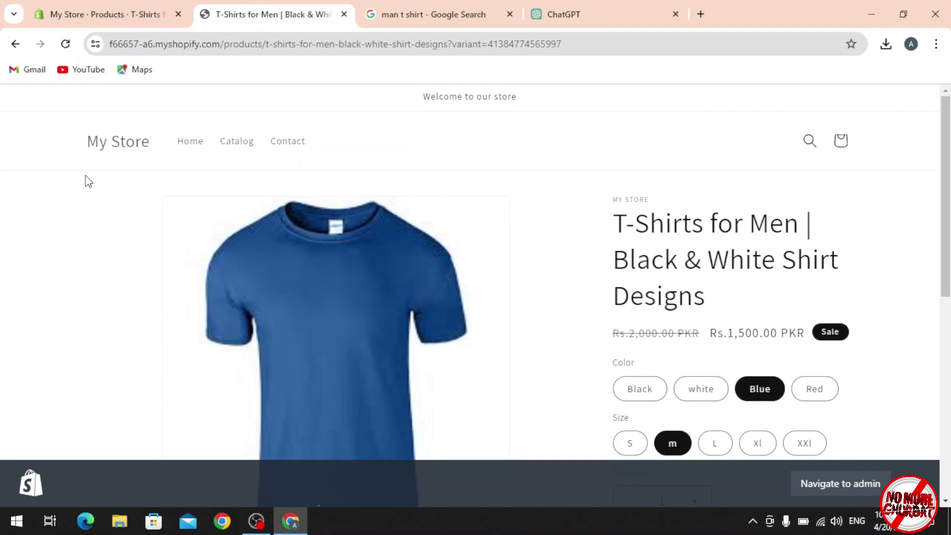
click(99, 151)
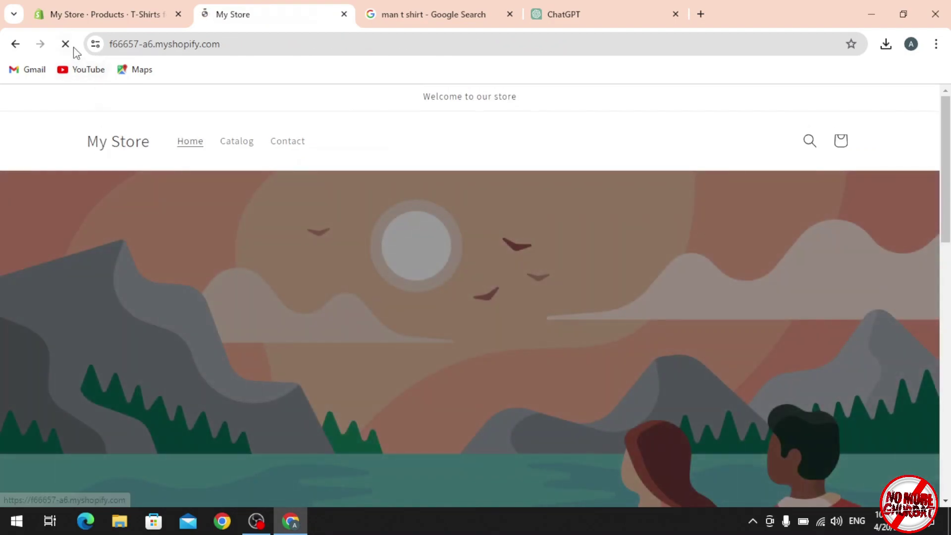
click(70, 46)
scroll(195, 240, down, 6)
scroll(197, 241, down, 6)
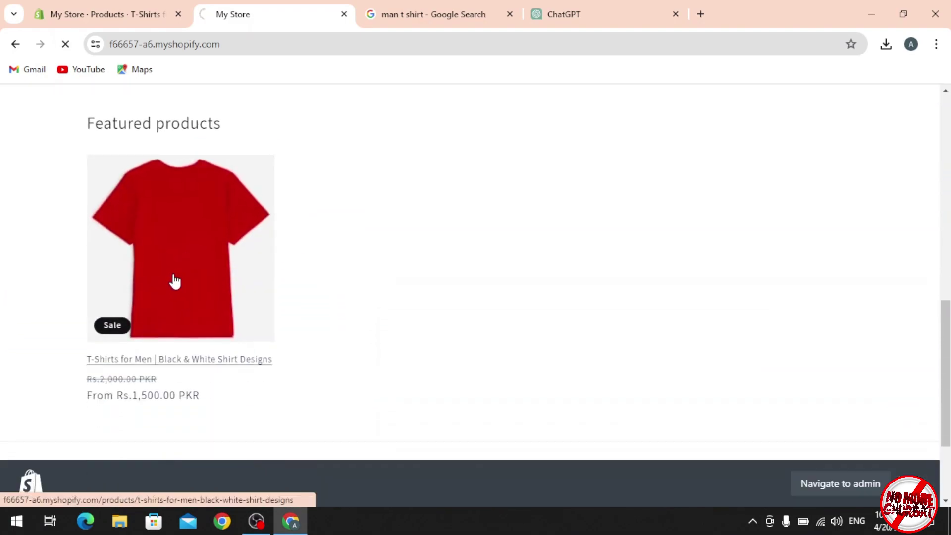
click(176, 282)
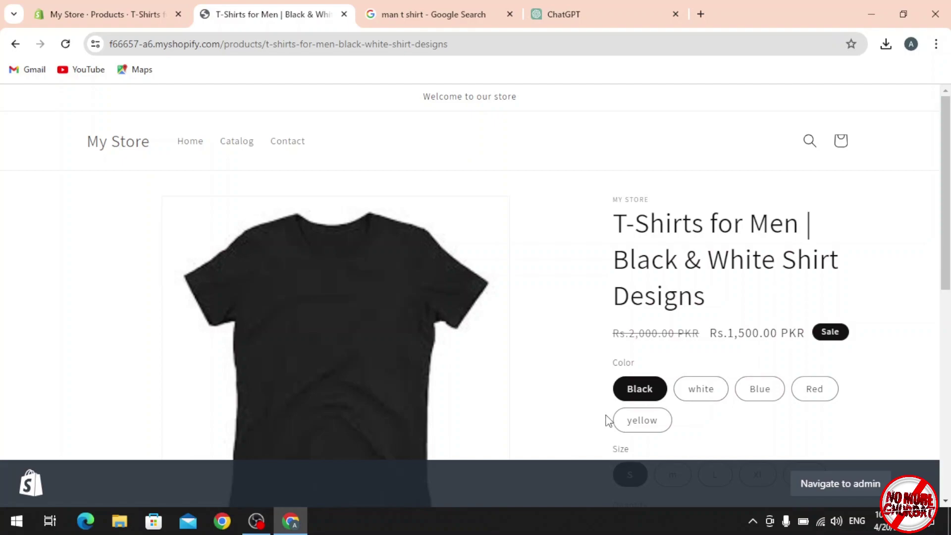
- Check the yellow shirt's image and price in sizes S through XXl, and compare it with Black in XXl
click(643, 421)
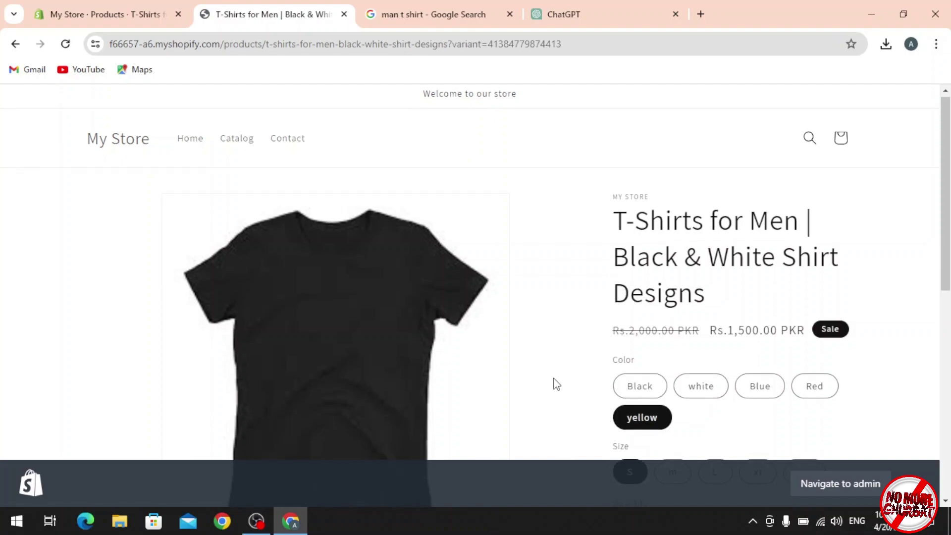
scroll(554, 381, down, 3)
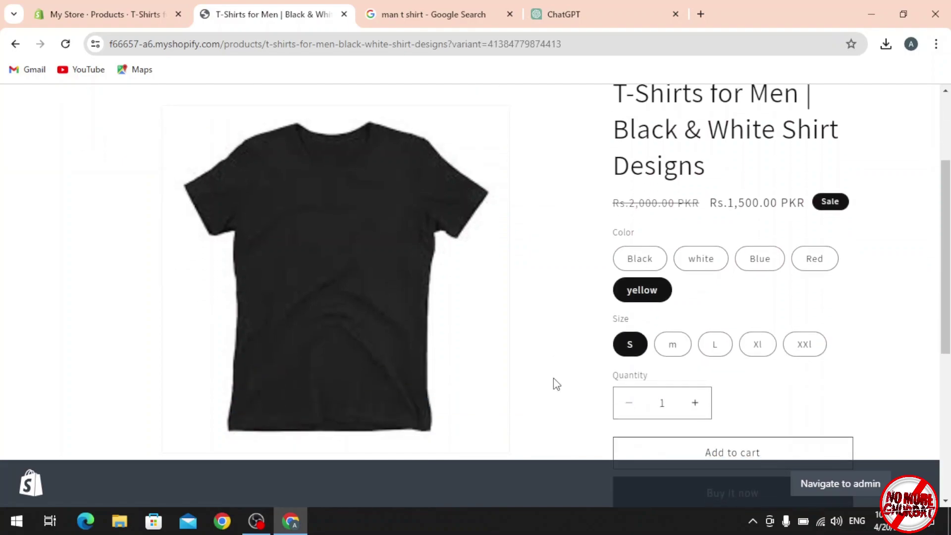
click(685, 347)
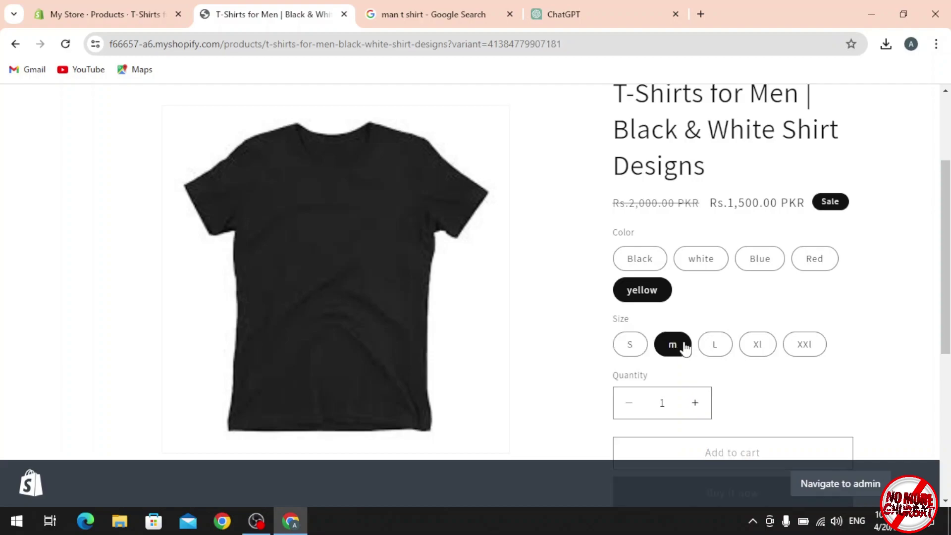
click(719, 347)
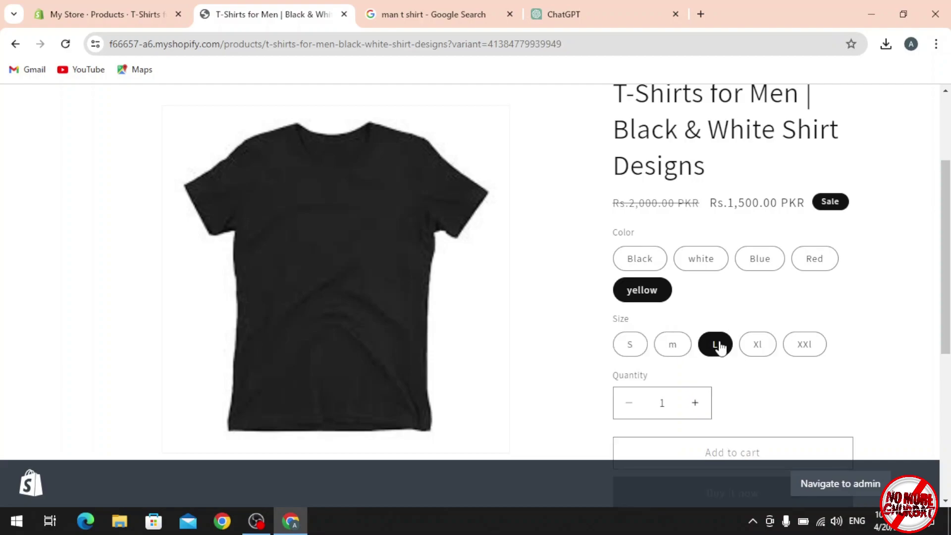
click(751, 347)
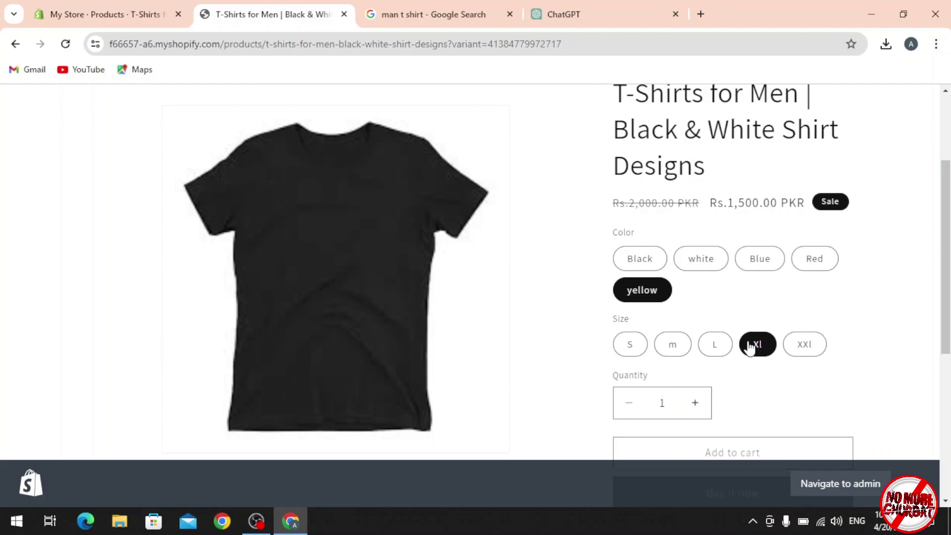
click(797, 353)
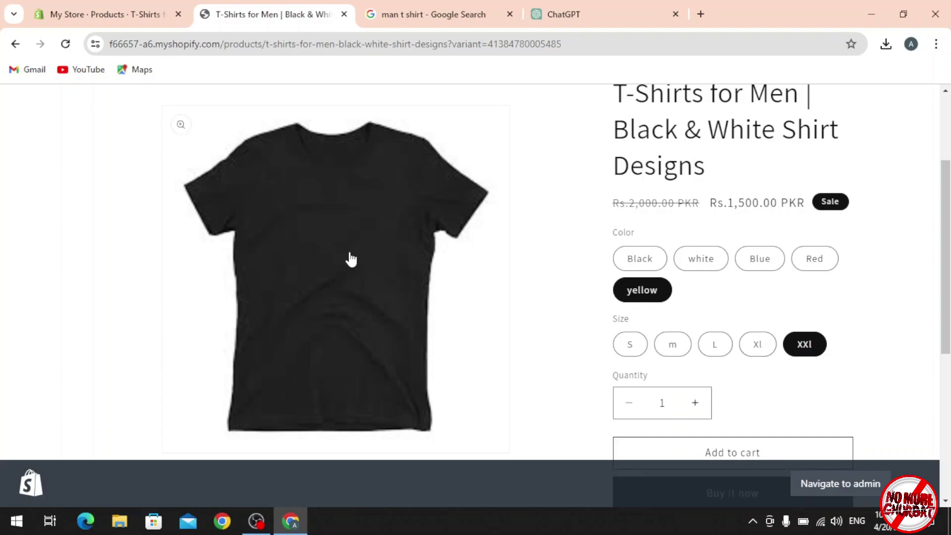
click(638, 263)
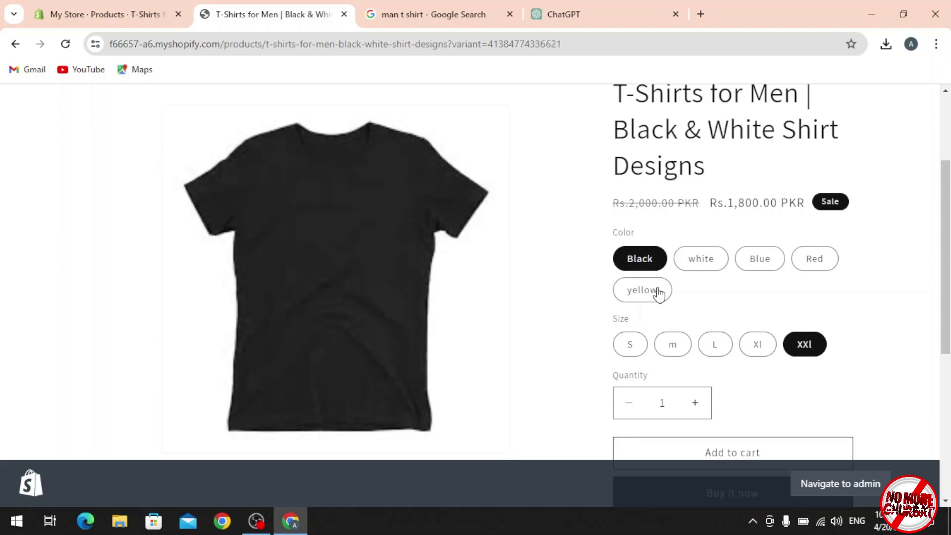
- Compare the T-shirt's image and price in size XXl across yellow, white, Blue, Red and Black
click(661, 296)
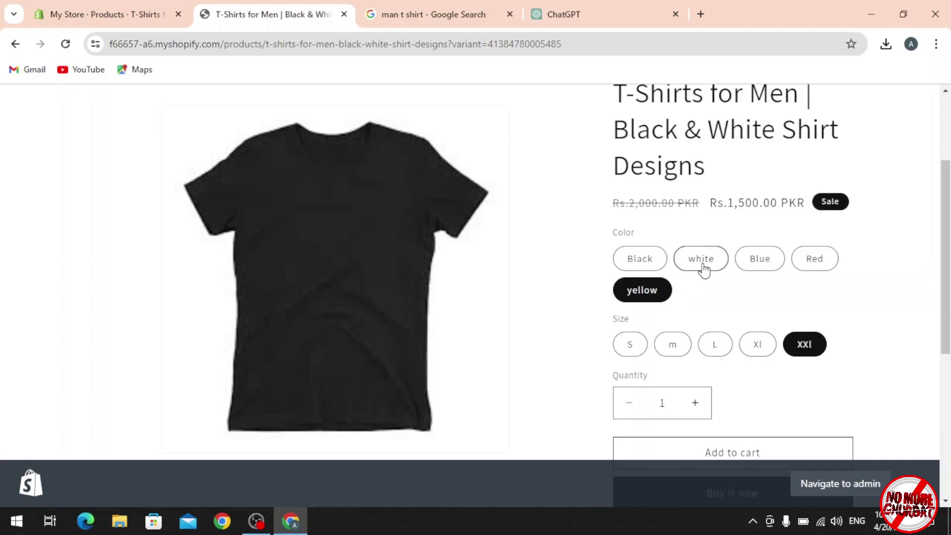
click(703, 267)
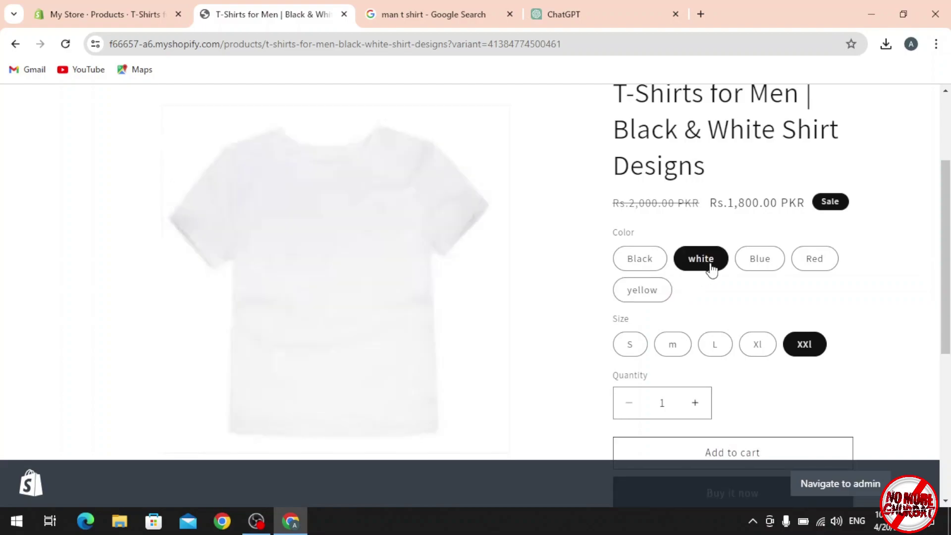
click(760, 265)
click(807, 270)
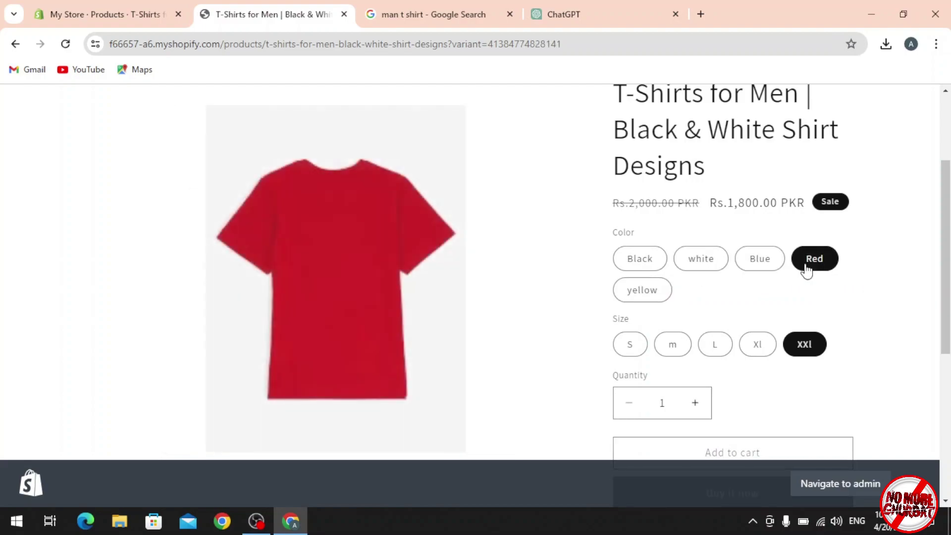
click(657, 268)
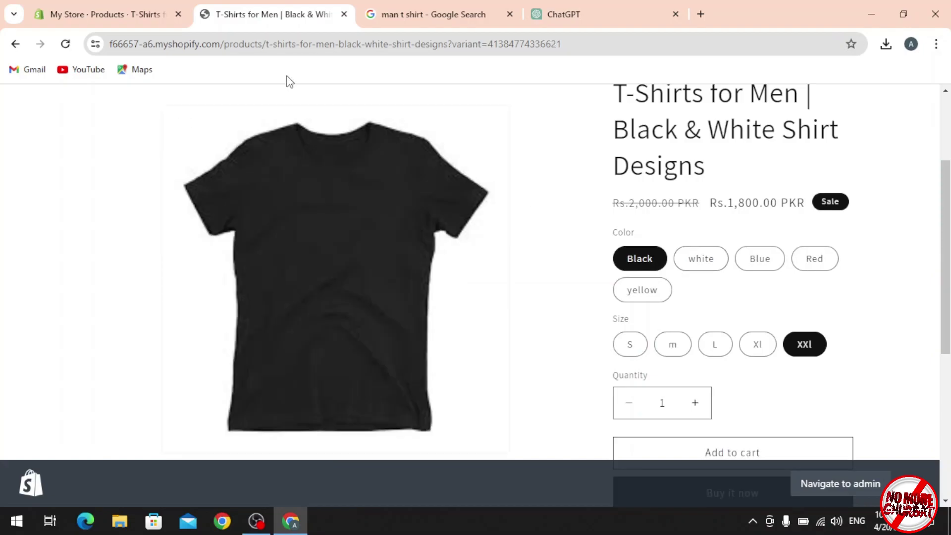
- Return to the product page in the Shopify admin and review its media and variant prices, expanding the yellow variants
click(379, 7)
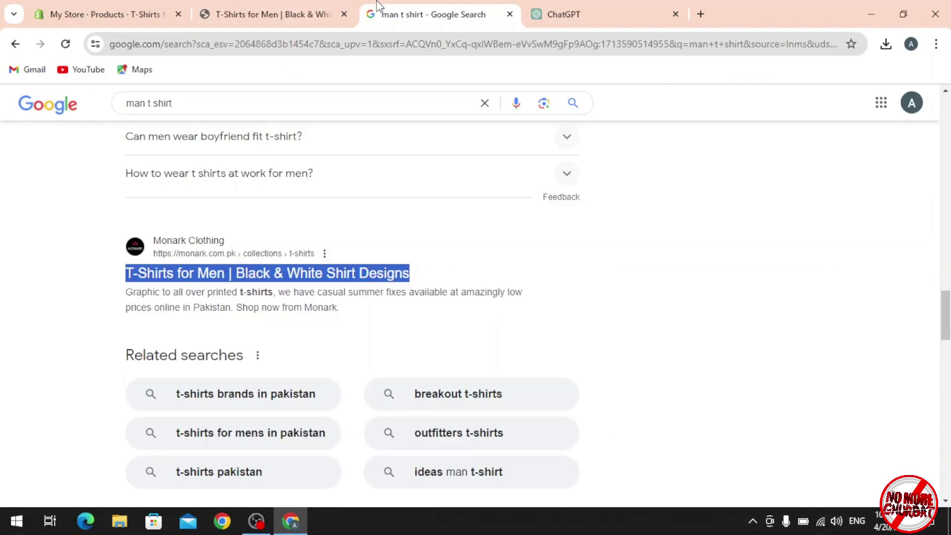
click(125, 9)
scroll(412, 238, up, 10)
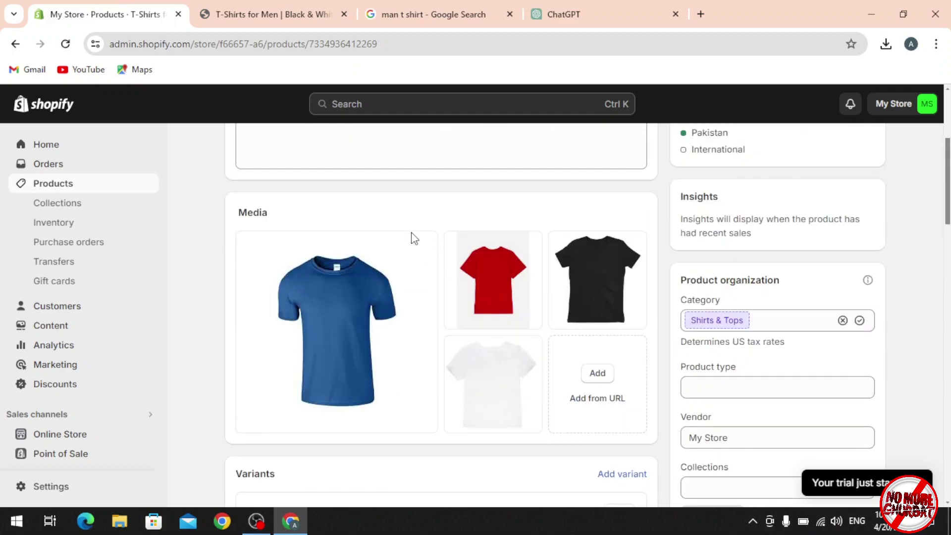
scroll(412, 238, down, 6)
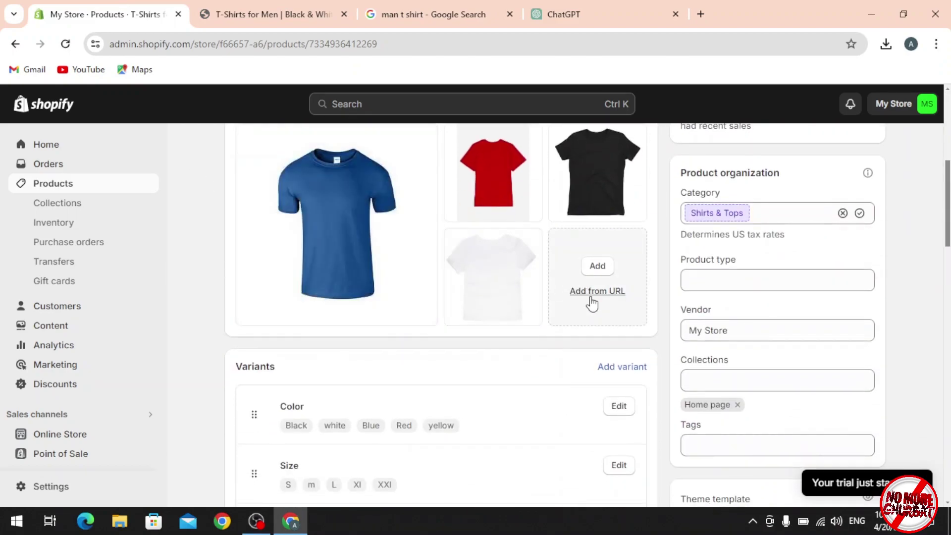
scroll(401, 388, down, 5)
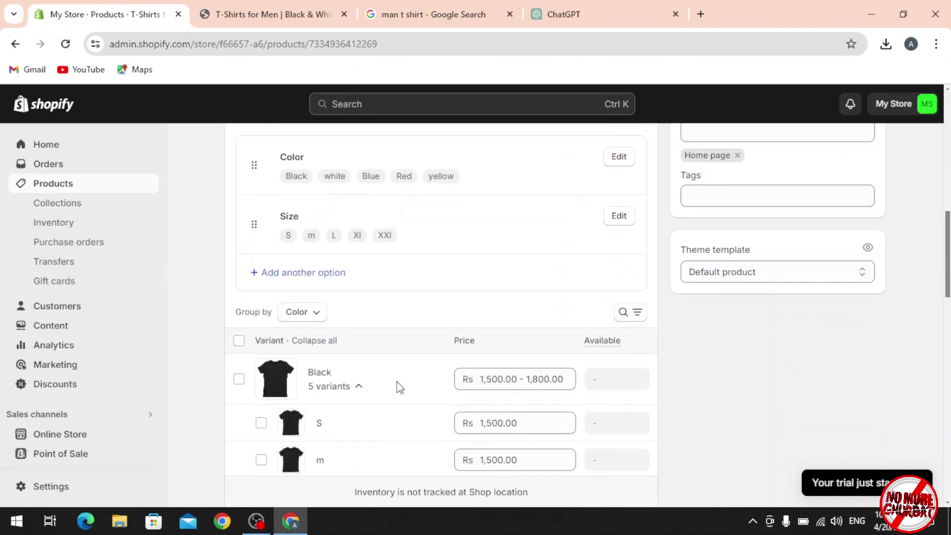
scroll(421, 354, down, 15)
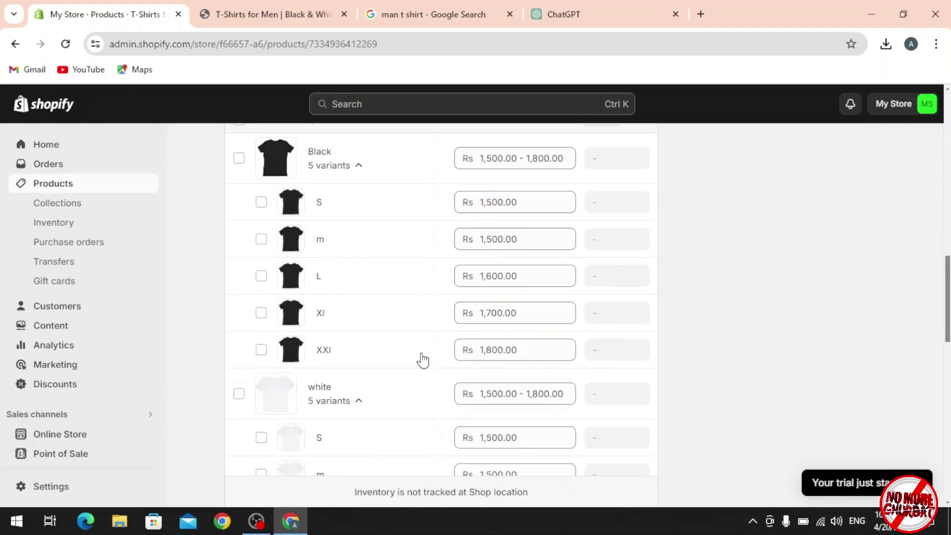
scroll(422, 360, down, 4)
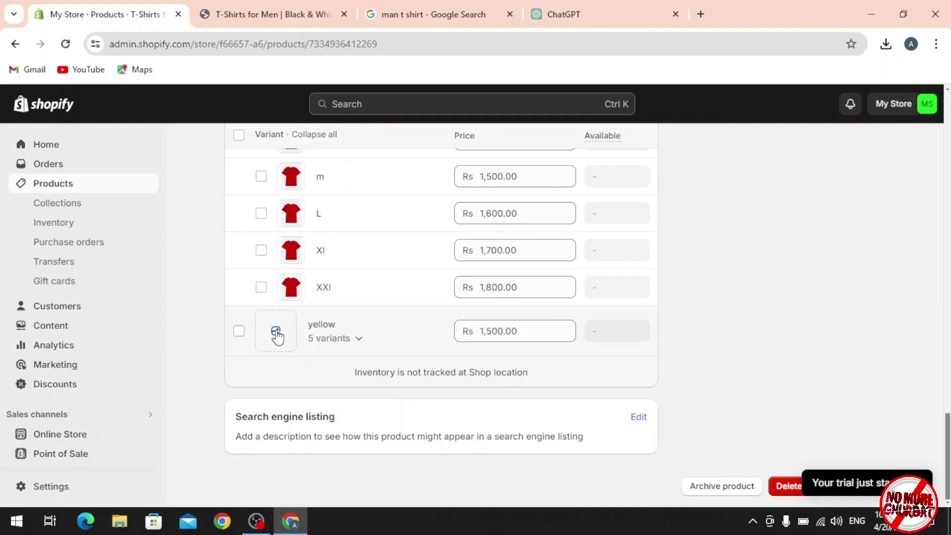
click(361, 339)
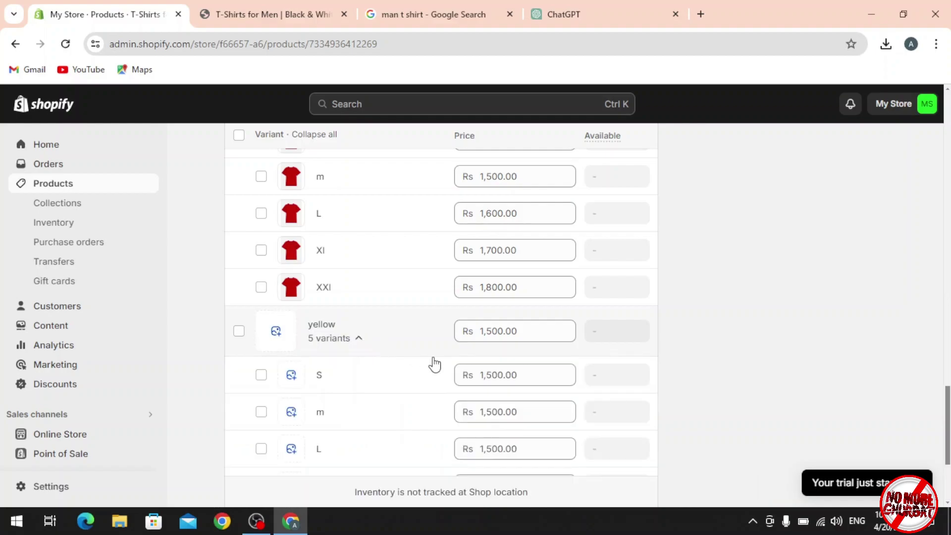
scroll(319, 265, down, 3)
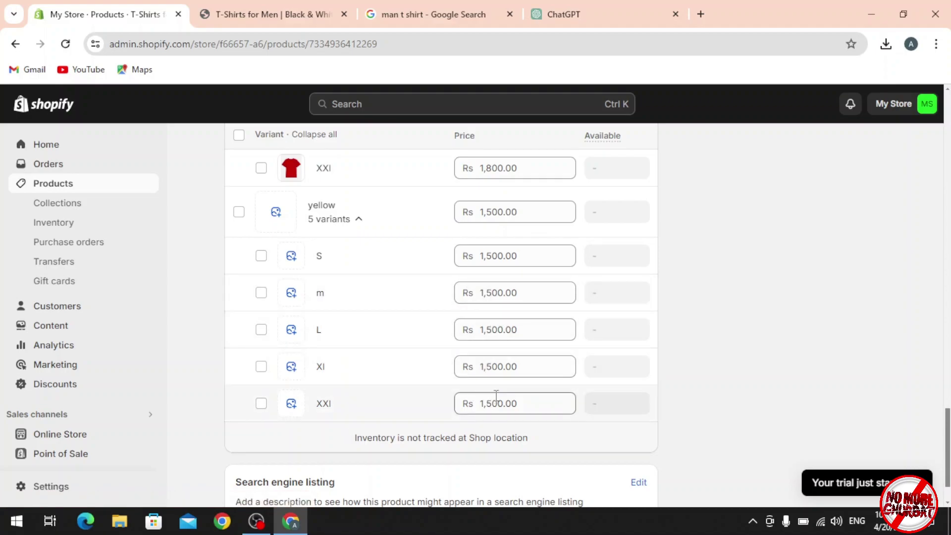
scroll(323, 304, up, 5)
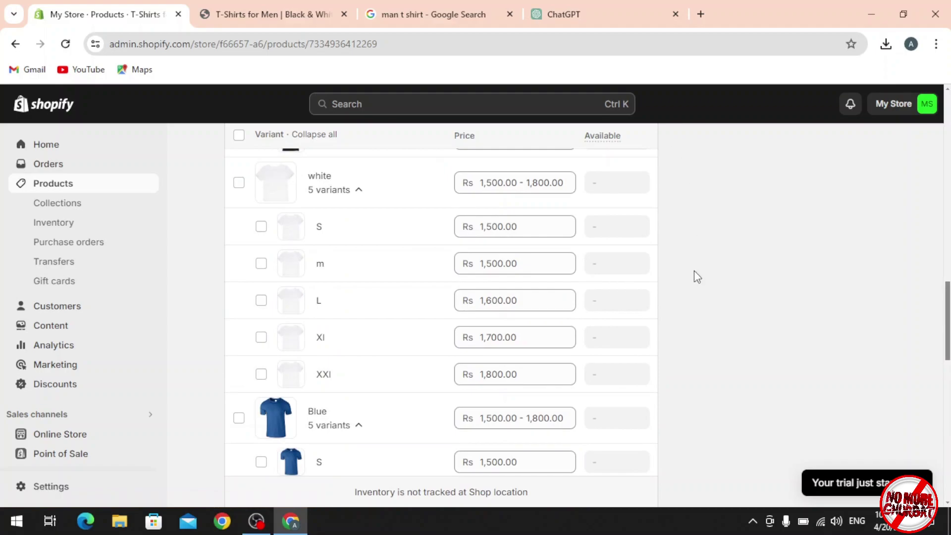
scroll(697, 276, up, 15)
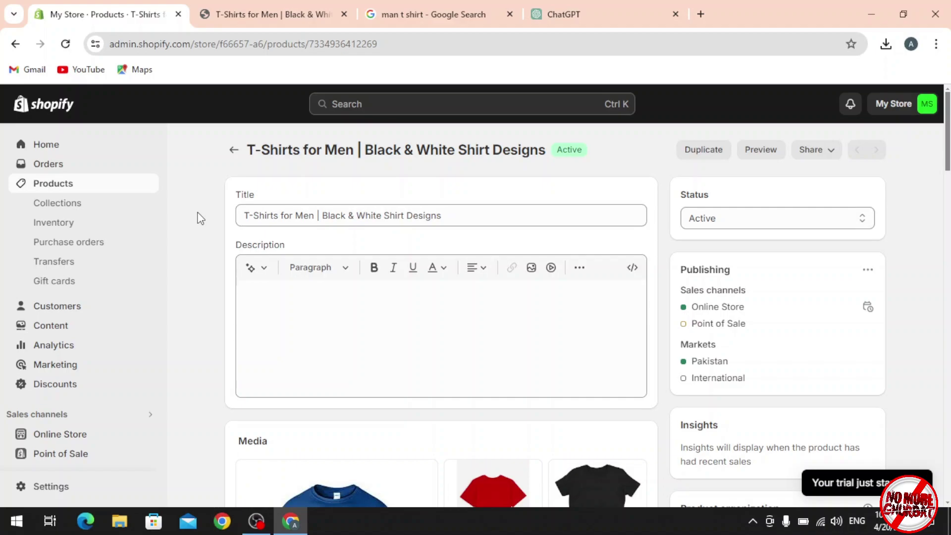
- Set the price of all white variants to Rs 1,550 and save the product
scroll(200, 219, down, 15)
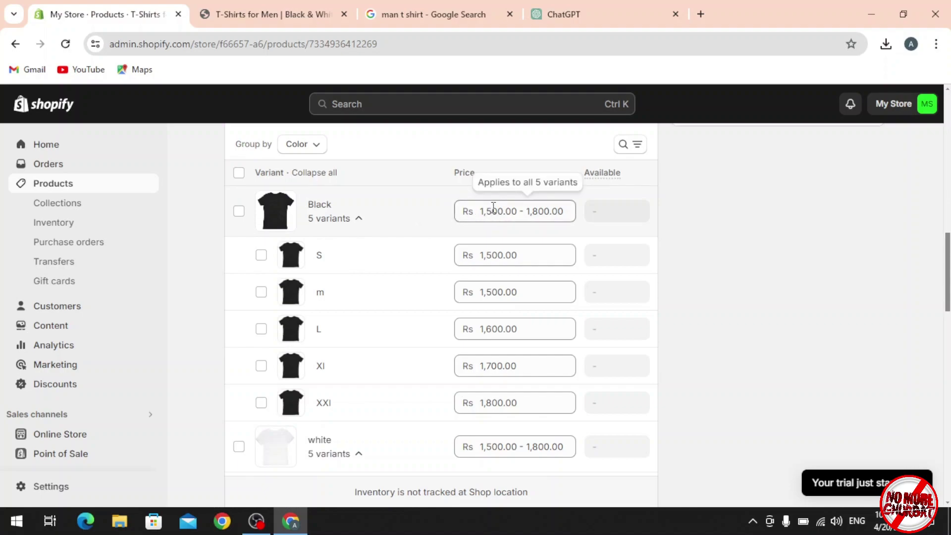
scroll(436, 316, down, 1)
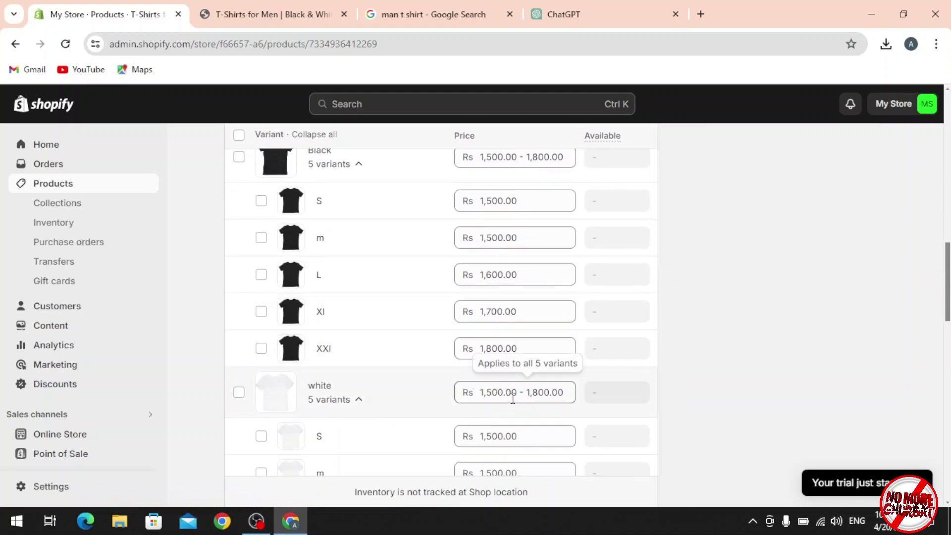
click(498, 391)
text(15500)
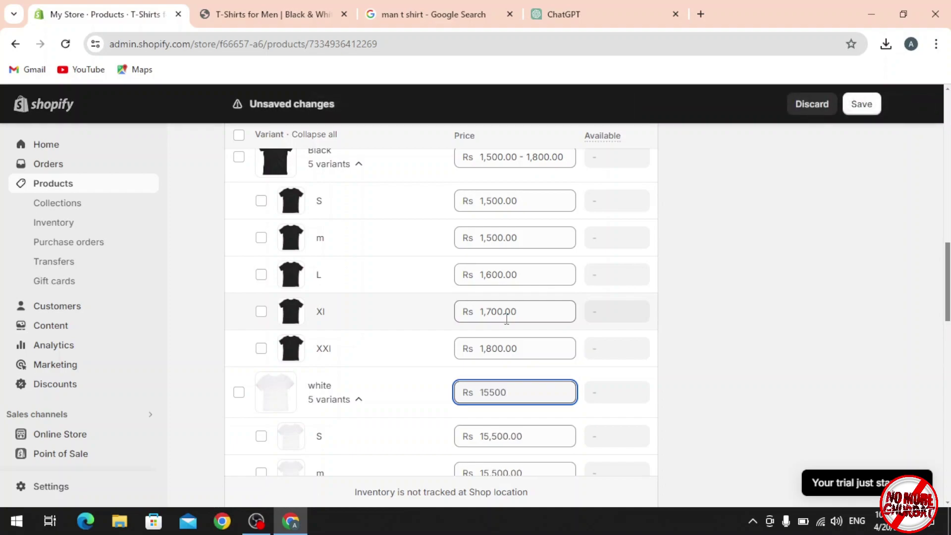
key(BackSpace)
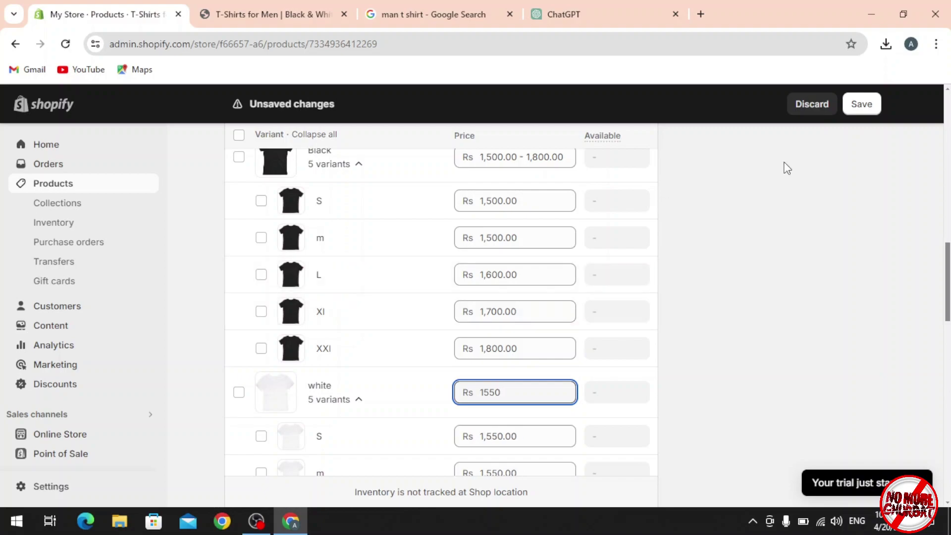
click(862, 104)
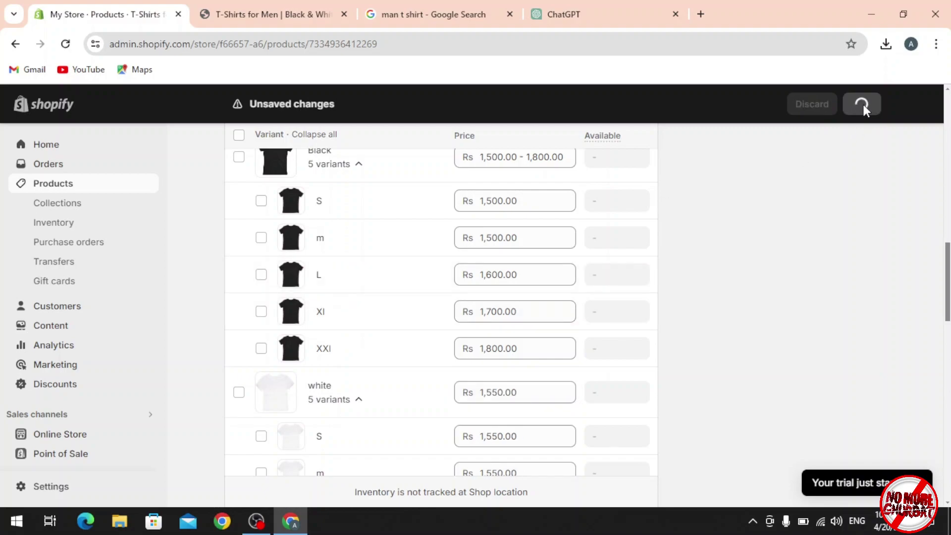
- Switch to the storefront, reload the My Store home page and open the featured T-shirt again
click(240, 11)
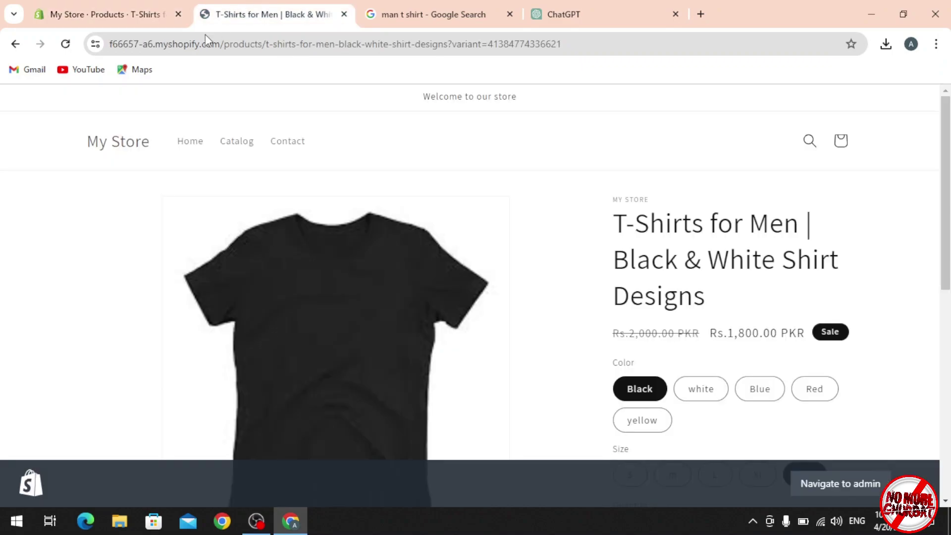
click(102, 146)
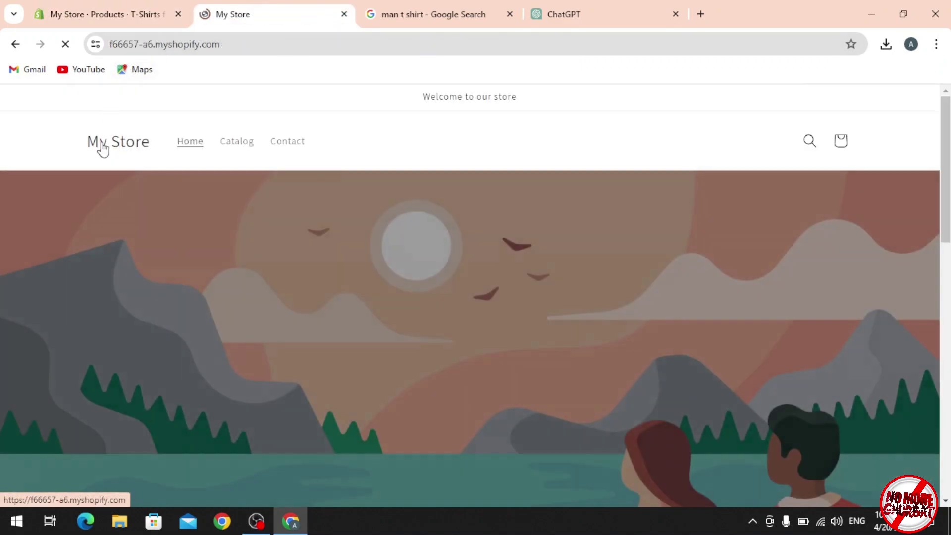
click(69, 47)
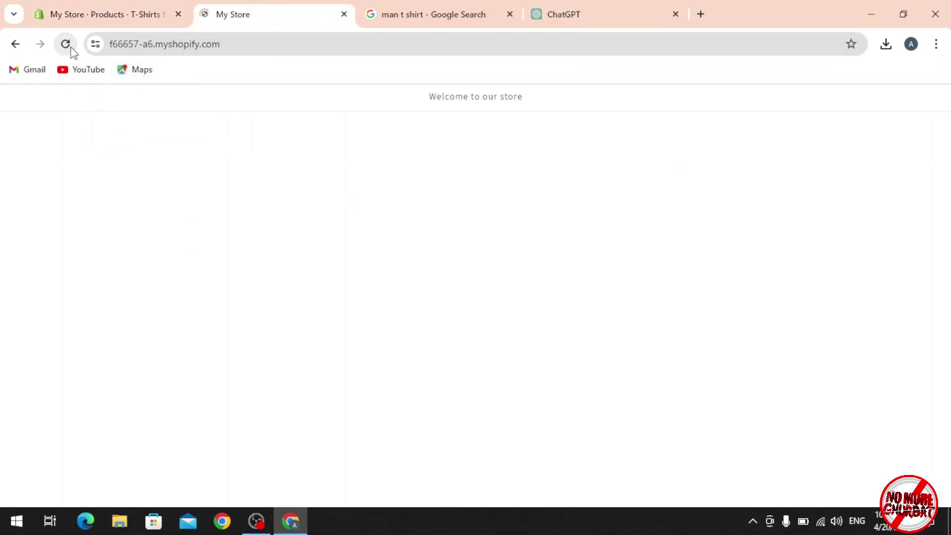
scroll(195, 241, down, 5)
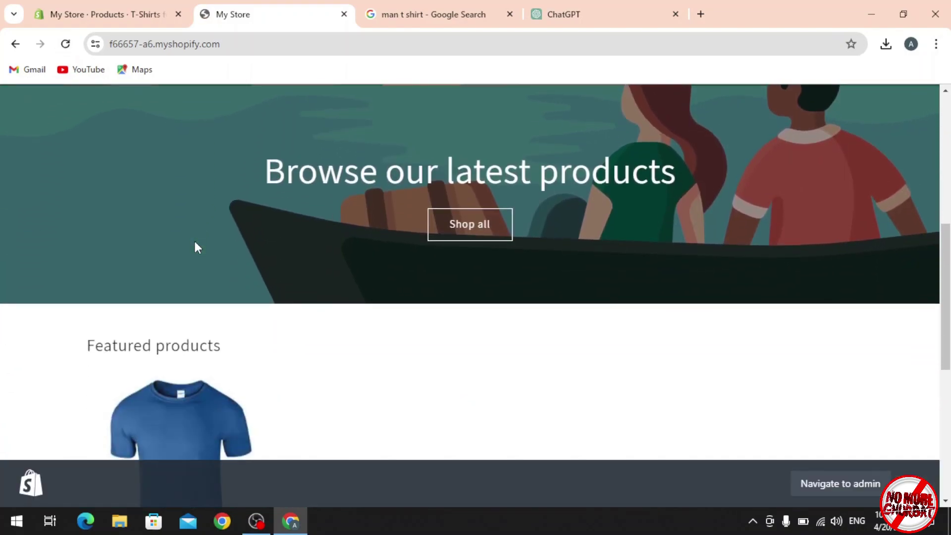
scroll(195, 242, down, 3)
click(182, 308)
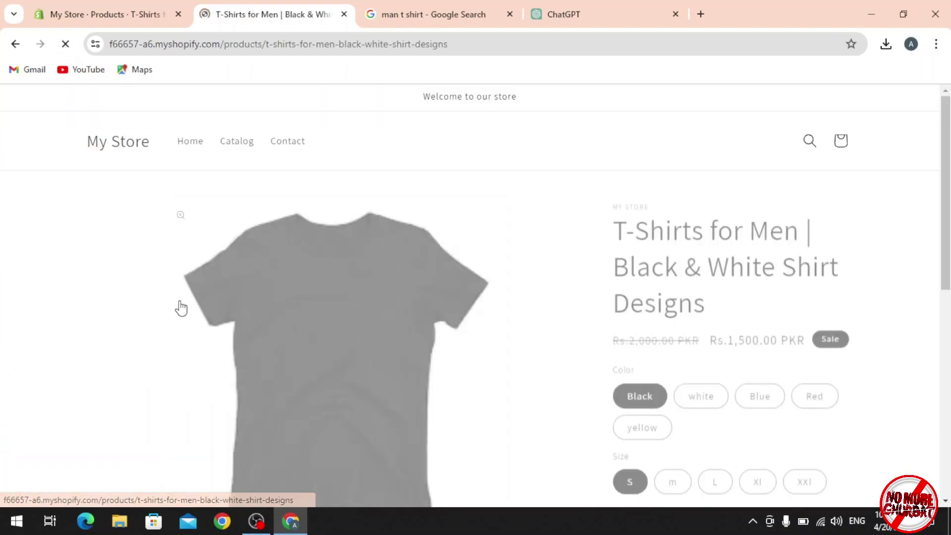
- Check the prices of Black in sizes L and S and white in size S, and return to the Shopify admin
scroll(585, 322, down, 1)
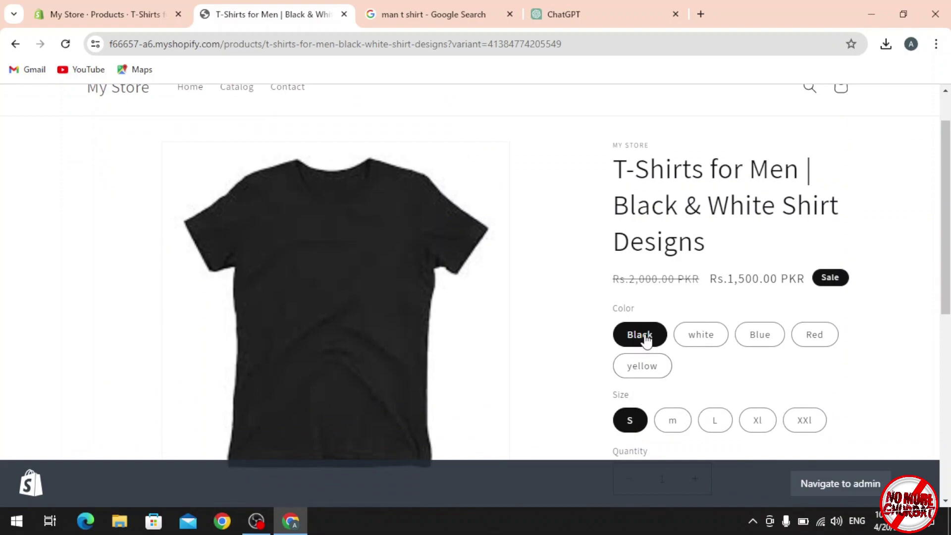
click(705, 419)
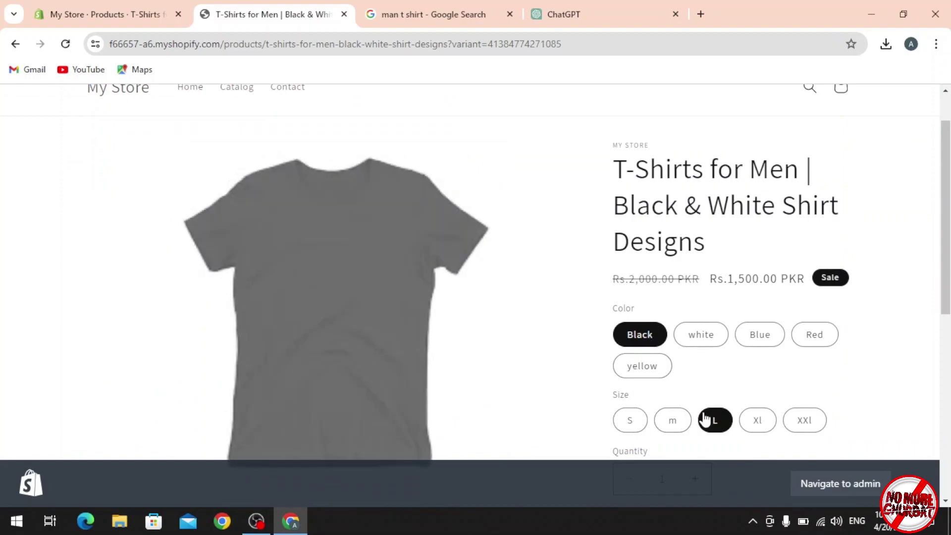
click(630, 422)
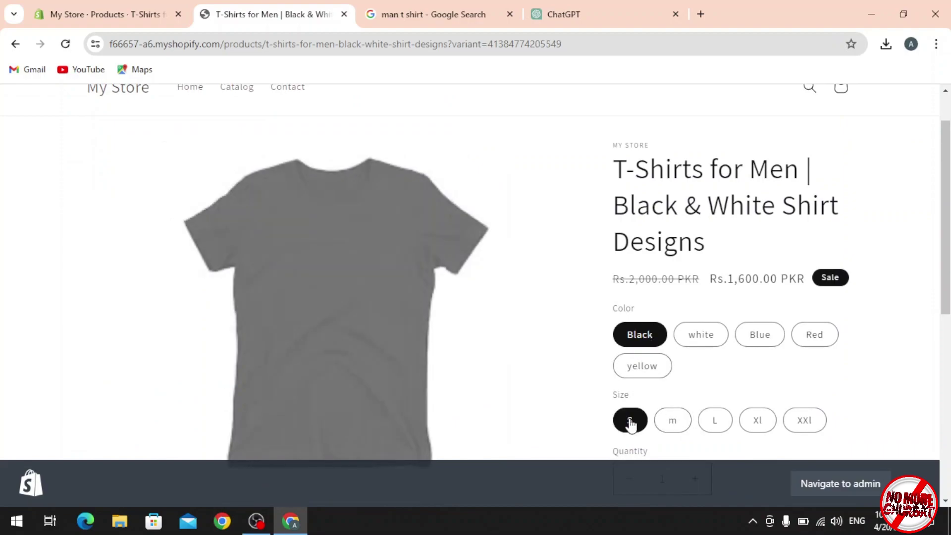
click(720, 333)
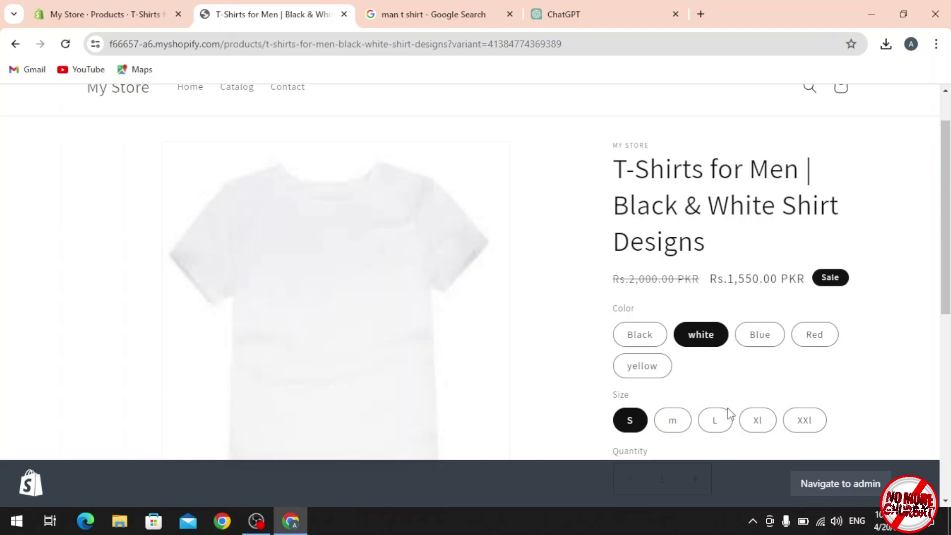
key(ctrl+shift+Tab)
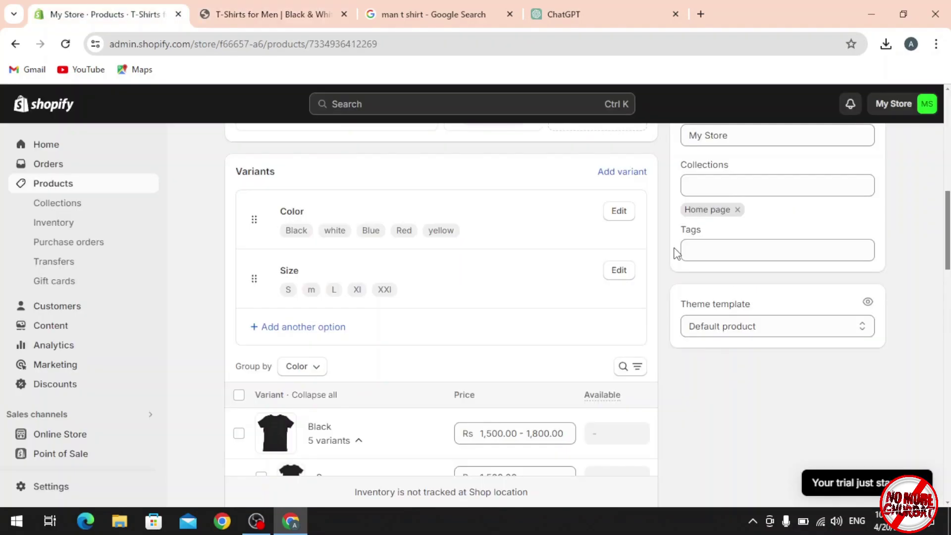